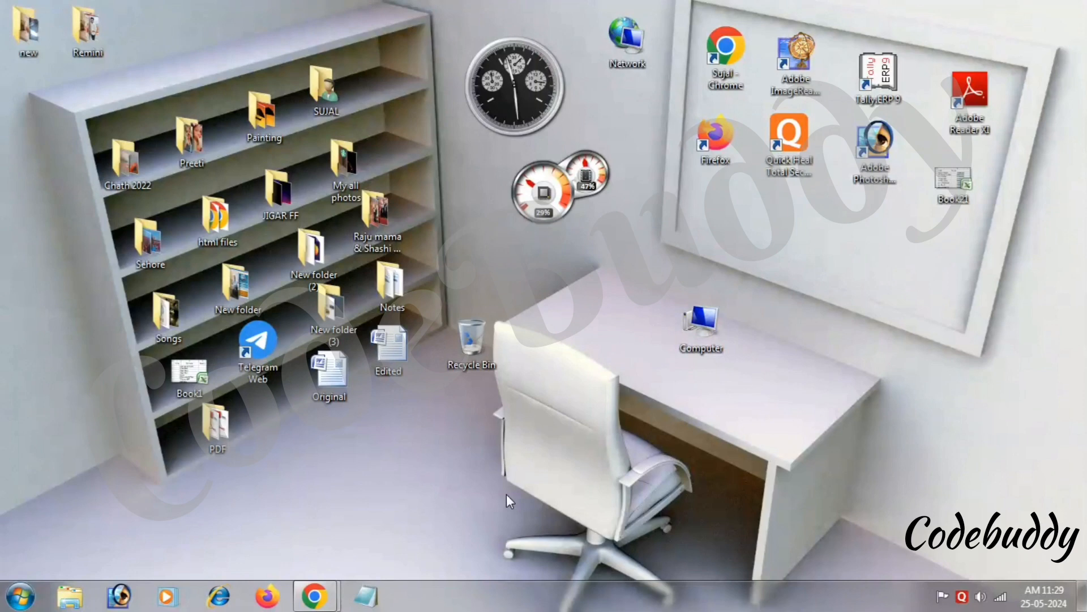
Launch Microsoft Word with the winword Run command to get a blank Document1.
{"action": "key", "text": "super+r"}
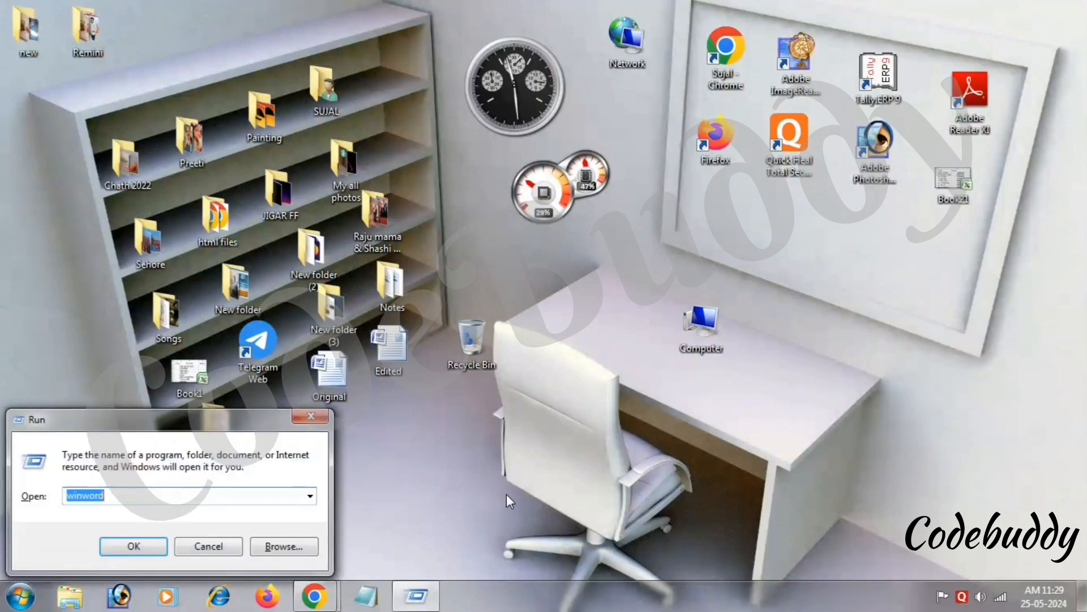
{"action": "key", "text": "Return"}
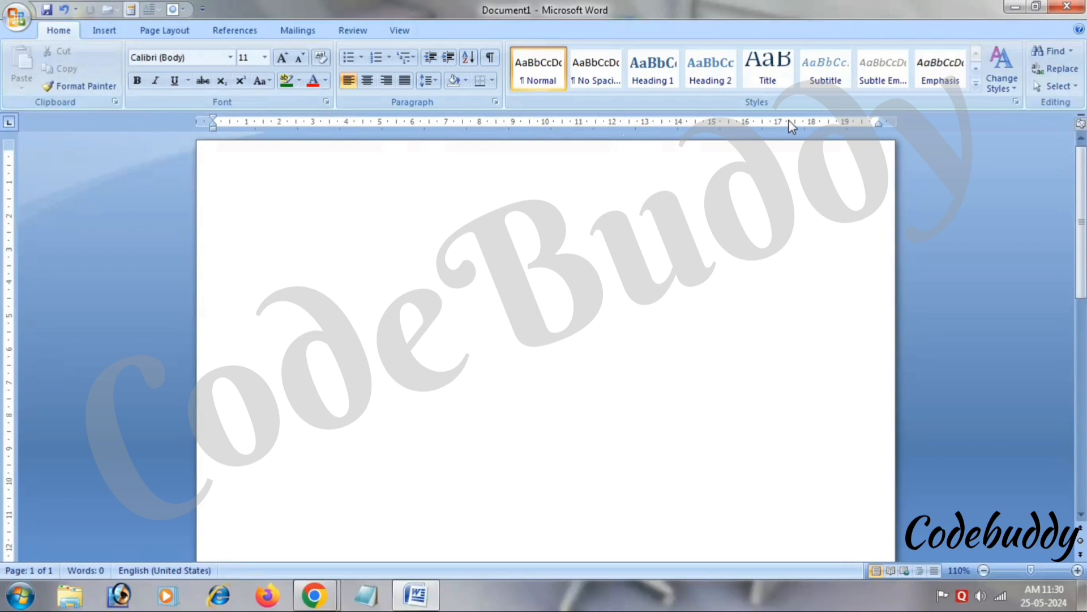
Fill the page with five paragraphs of sample text and bring up the Review ribbon.
{"action": "mouse_move", "coordinate": [1083, 180]}
{"action": "left_mouse_down"}
{"action": "mouse_move", "coordinate": [1082, 388]}
{"action": "mouse_move", "coordinate": [1083, 201]}
{"action": "left_mouse_up"}
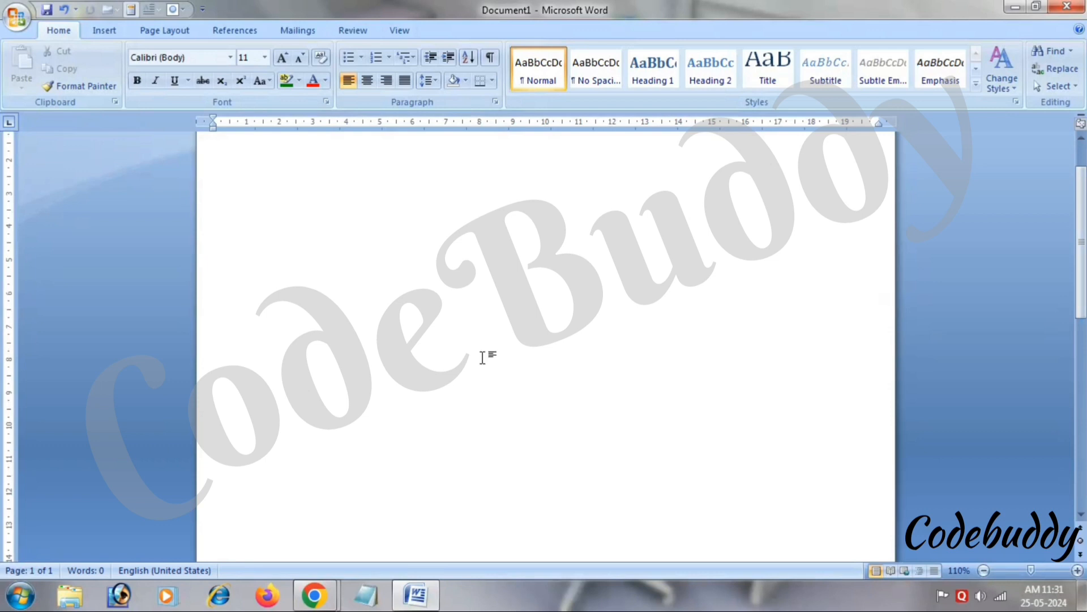
{"action": "scroll", "coordinate": [1083, 211], "scroll_direction": "up", "scroll_amount": 1}
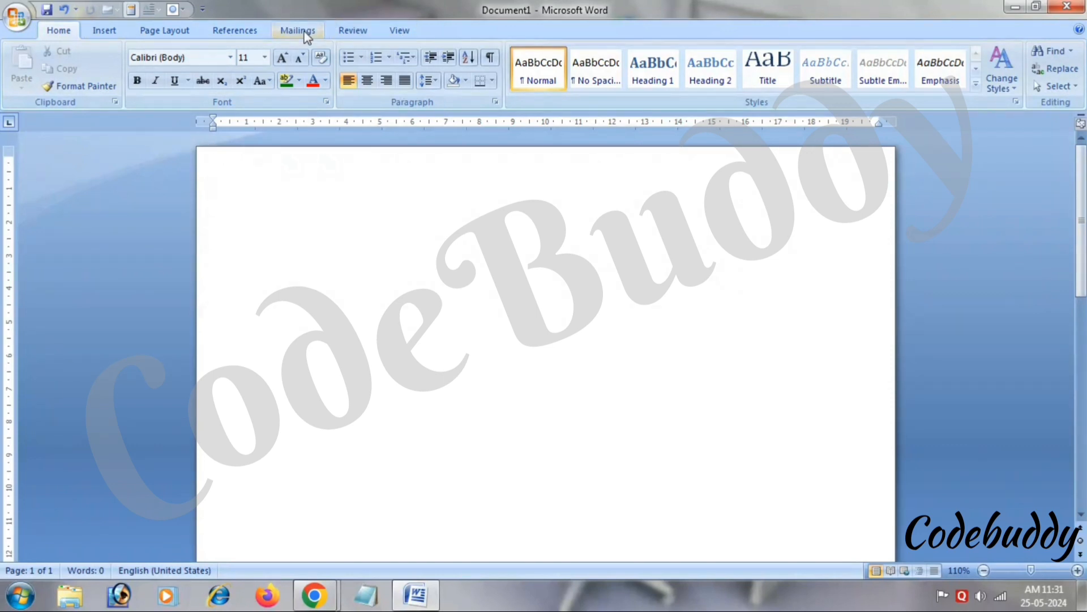
{"action": "left_click", "coordinate": [350, 31]}
{"action": "left_click", "coordinate": [400, 33]}
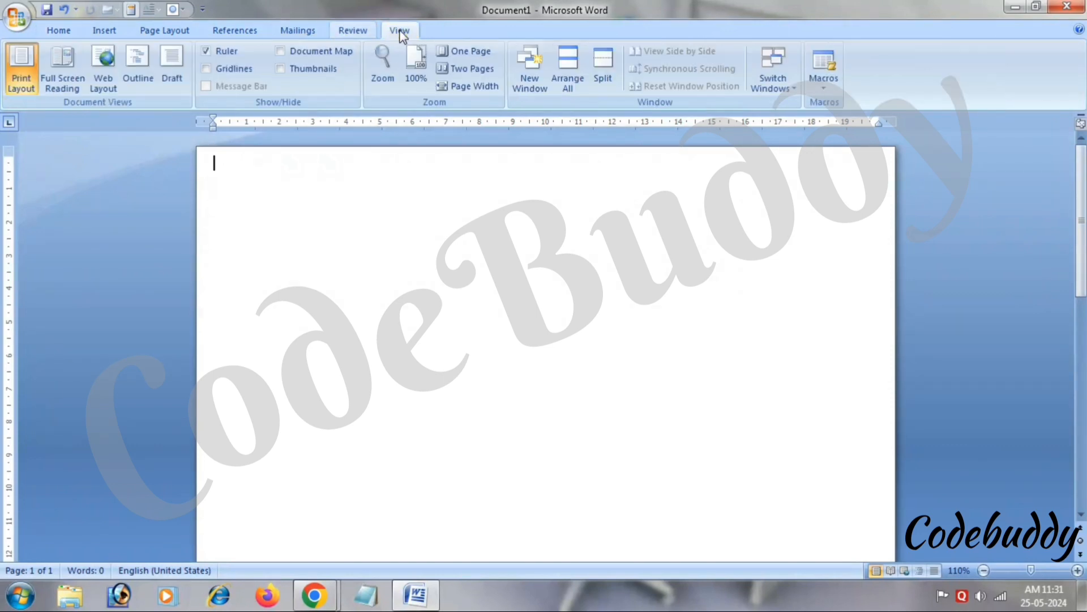
{"action": "left_click", "coordinate": [361, 35]}
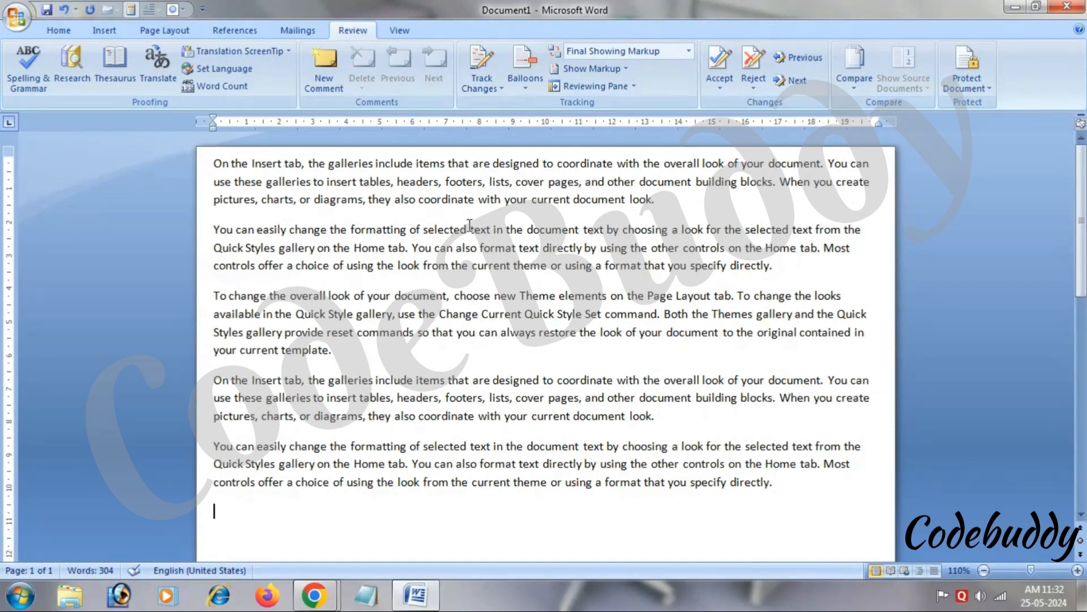
Misspell 'text' as tet, 'new' as nw and 'designed' as designeds, then select designeds.
{"action": "left_click", "coordinate": [489, 232]}
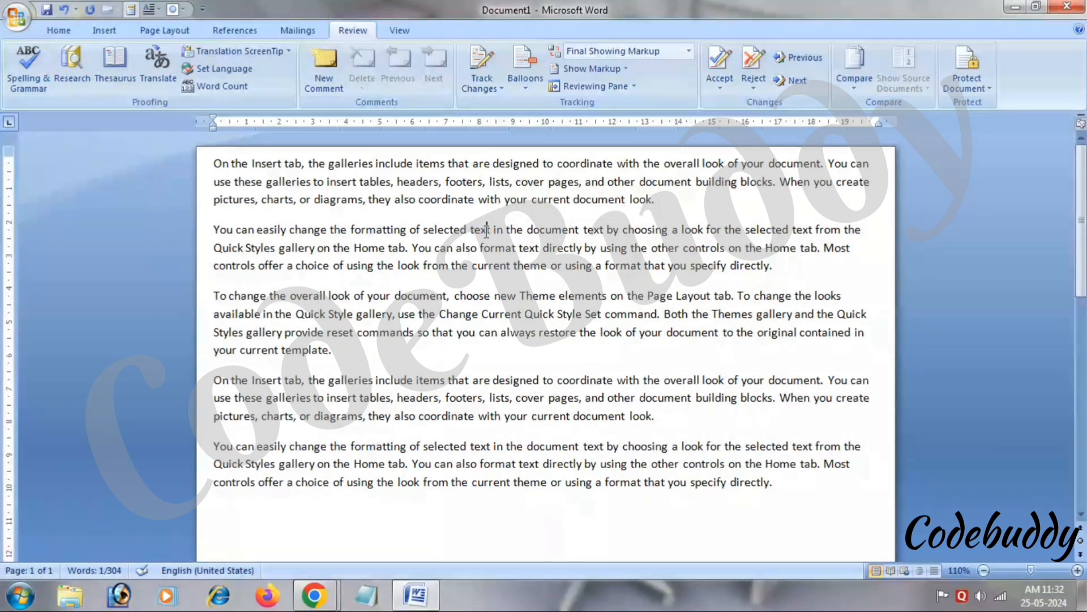
{"action": "key", "text": "BackSpace"}
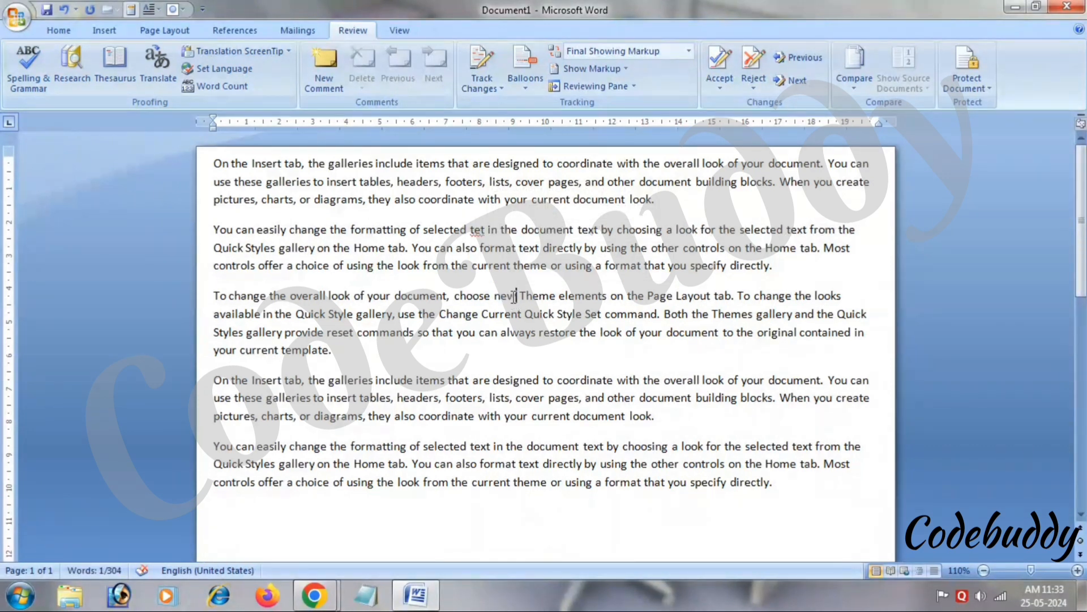
{"action": "left_click", "coordinate": [507, 297]}
{"action": "key", "text": "BackSpace"}
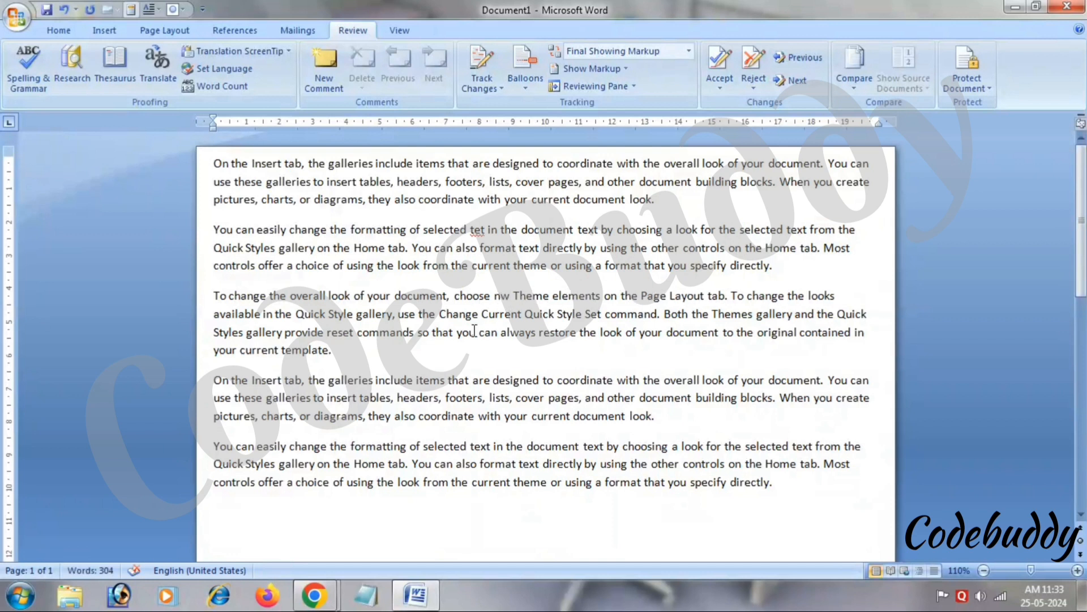
{"action": "left_click", "coordinate": [542, 378]}
{"action": "type", "text": "s"}
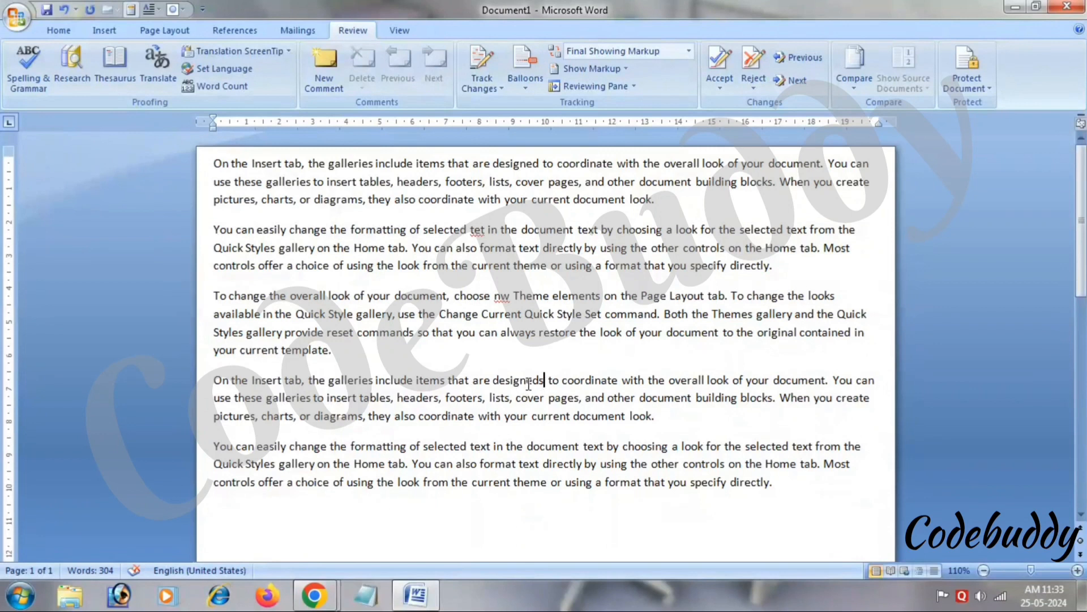
{"action": "double_click", "coordinate": [495, 379]}
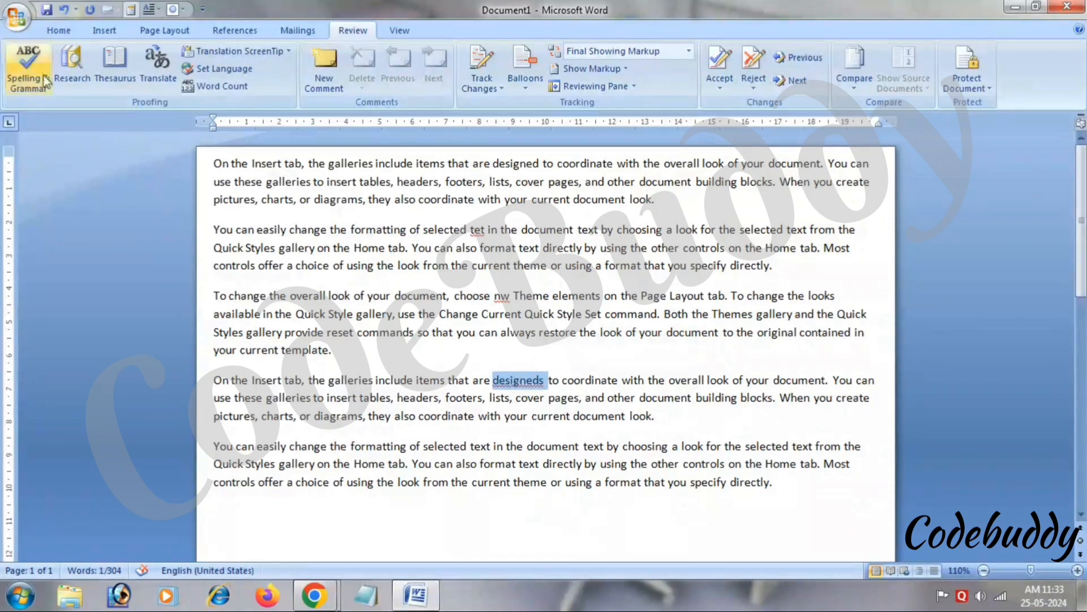
Run Spelling & Grammar on 'designeds', then cancel the check.
{"action": "left_click", "coordinate": [28, 67]}
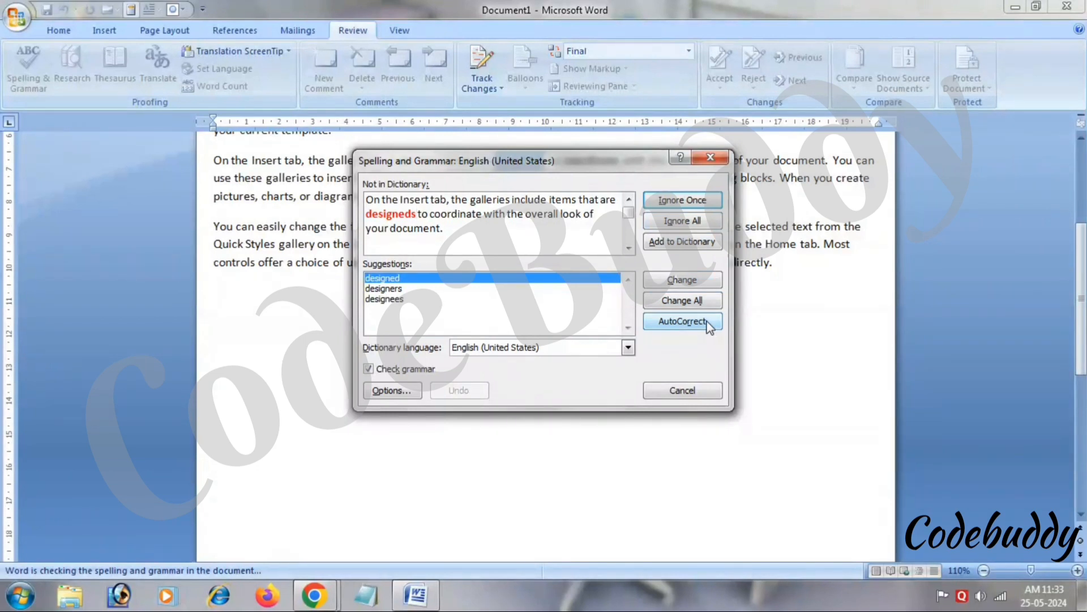
{"action": "left_click", "coordinate": [683, 329]}
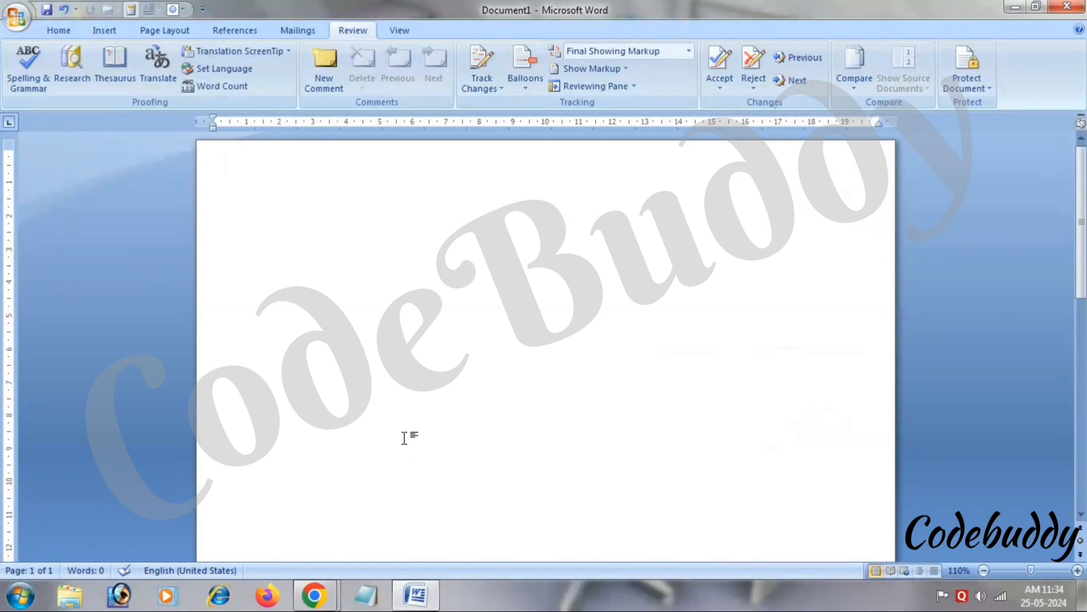
Type Car, Home and Dog on separate lines, then open Research for Car.
{"action": "type", "text": "CAr"}
{"action": "key", "text": "Return"}
{"action": "type", "text": "Home"}
{"action": "key", "text": "Return"}
{"action": "type", "text": "Dog"}
{"action": "key", "text": "Return"}
{"action": "double_click", "coordinate": [233, 157]}
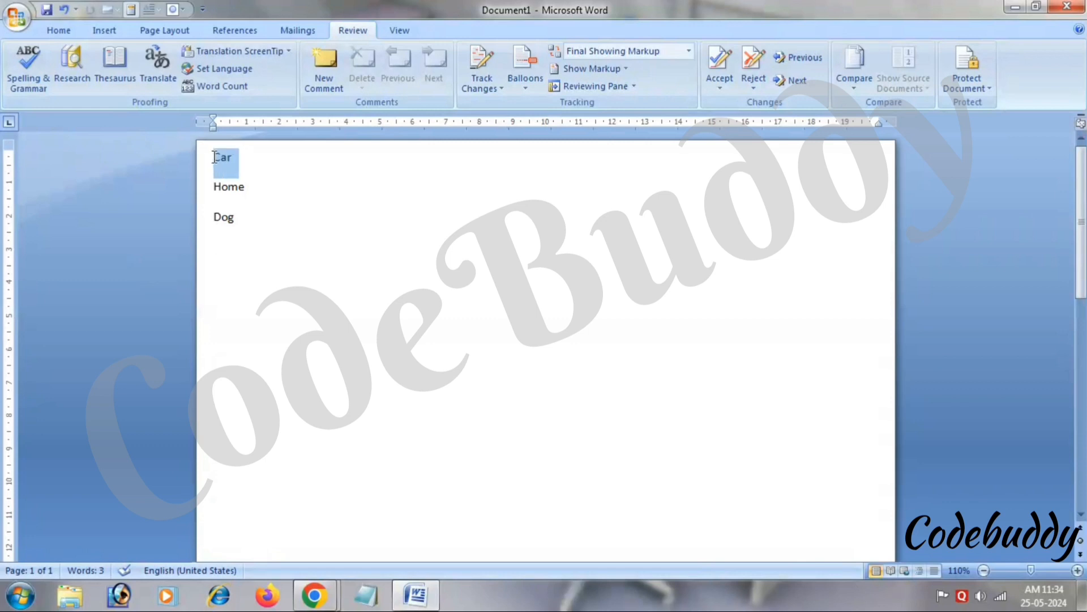
{"action": "left_click", "coordinate": [72, 73]}
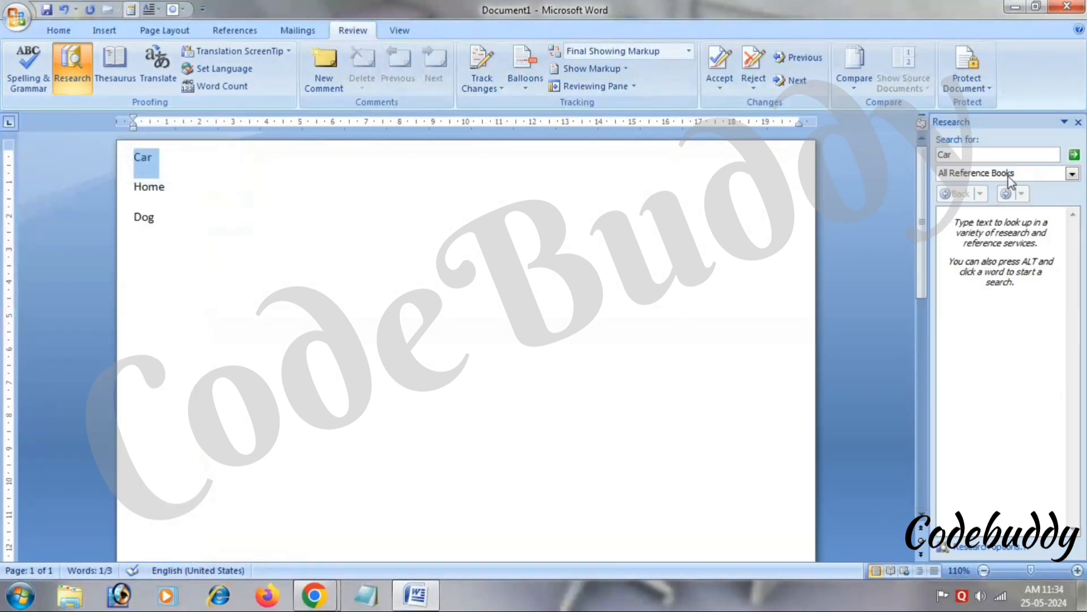
Look up Car and scroll through its synonyms, French thesaurus entries and translation.
{"action": "left_click", "coordinate": [1073, 155]}
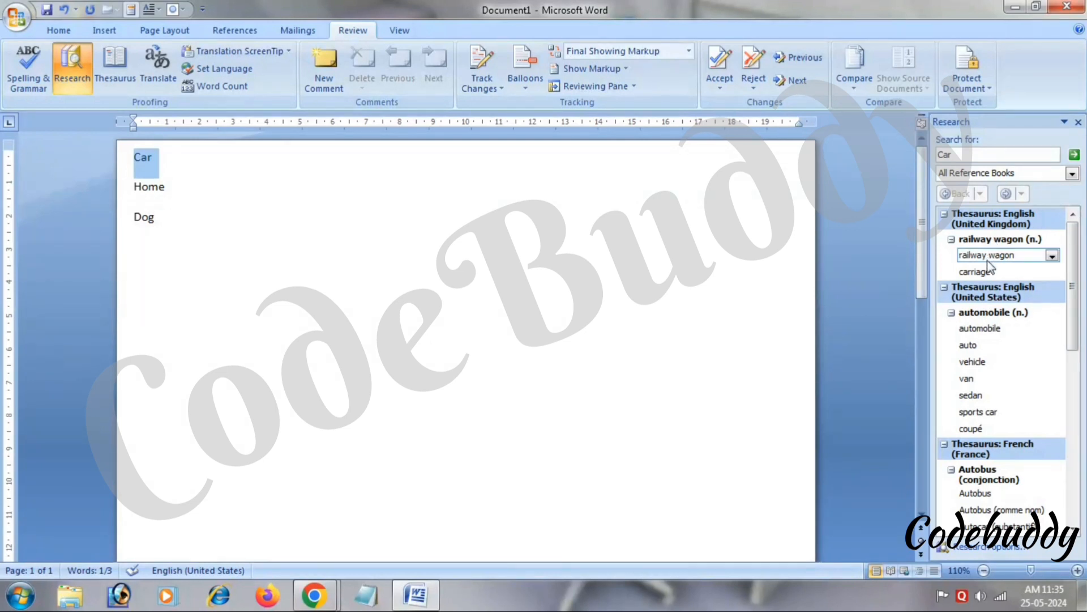
{"action": "mouse_move", "coordinate": [1008, 276]}
{"action": "mouse_move", "coordinate": [979, 348]}
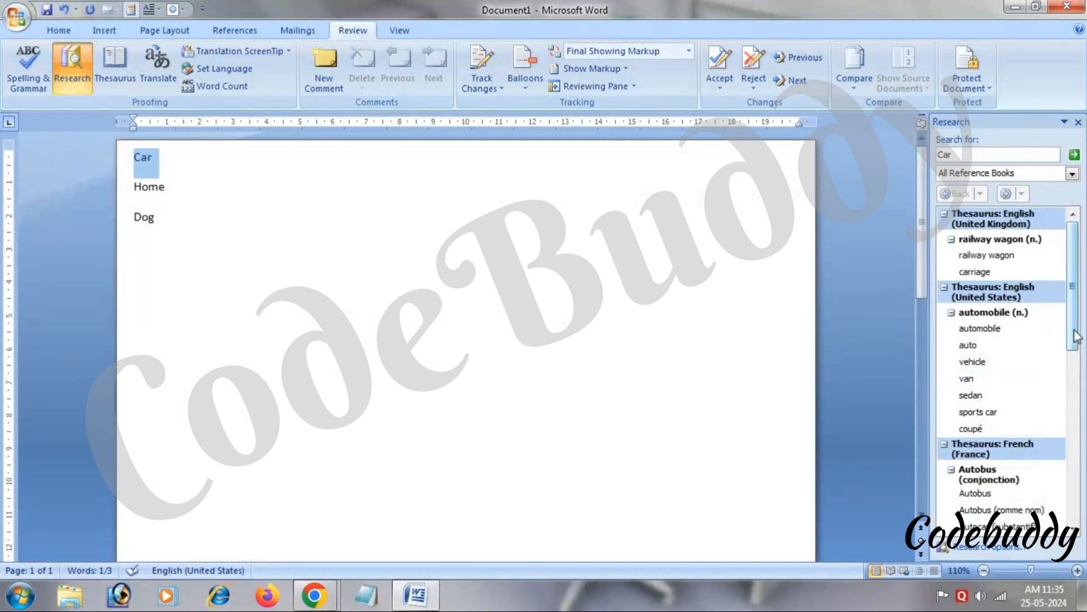
{"action": "scroll", "coordinate": [1076, 346], "scroll_direction": "down", "scroll_amount": 1}
{"action": "scroll", "coordinate": [1076, 345], "scroll_direction": "up", "scroll_amount": 1}
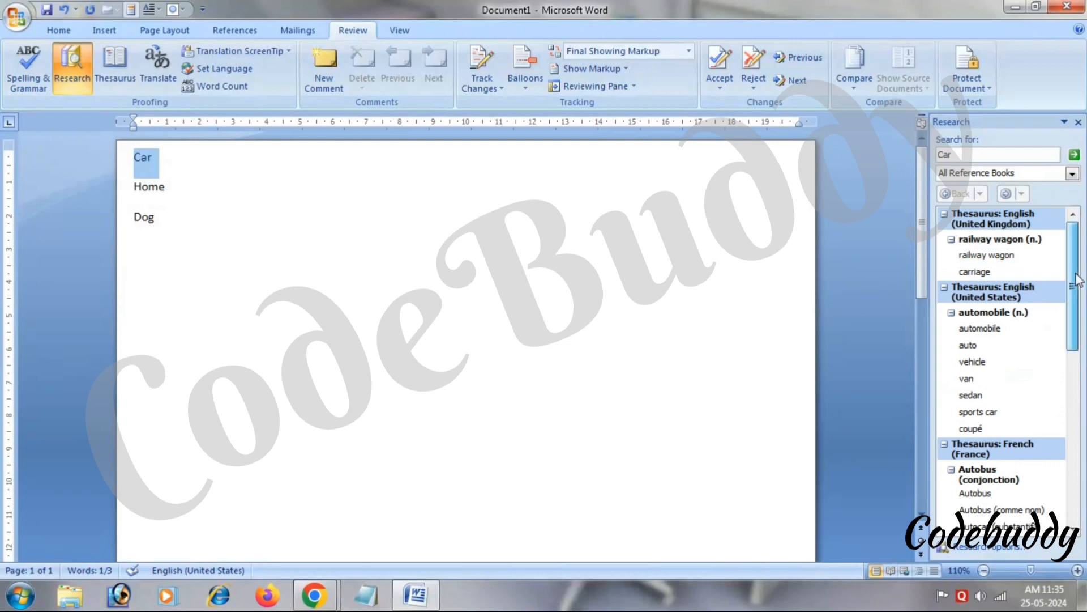
{"action": "scroll", "coordinate": [1076, 321], "scroll_direction": "down", "scroll_amount": 4}
{"action": "scroll", "coordinate": [1076, 321], "scroll_direction": "down", "scroll_amount": 1}
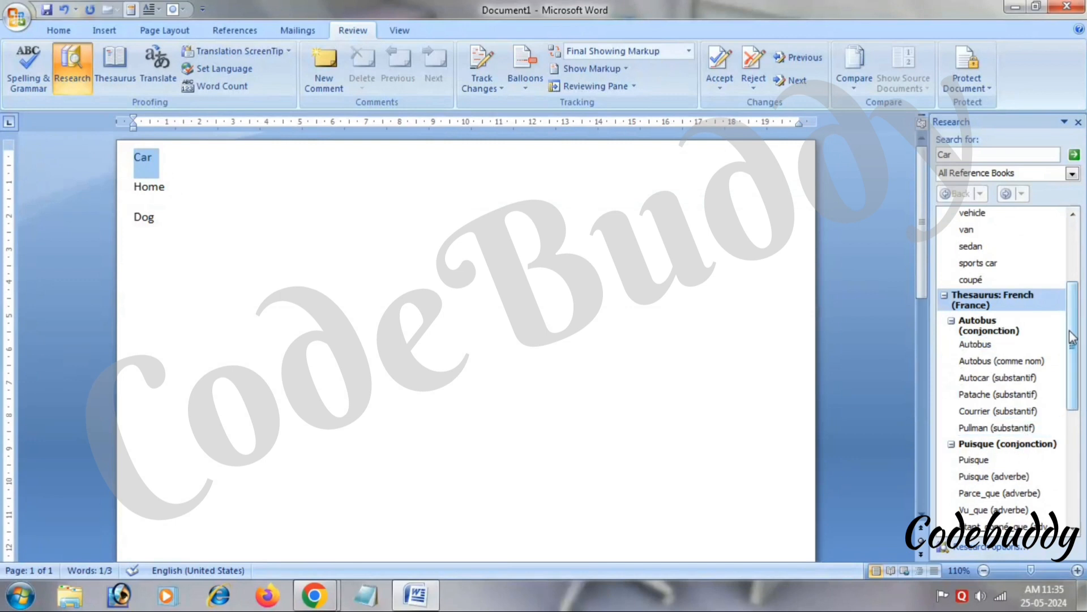
{"action": "scroll", "coordinate": [1075, 340], "scroll_direction": "down", "scroll_amount": 3}
{"action": "scroll", "coordinate": [1084, 395], "scroll_direction": "down", "scroll_amount": 1}
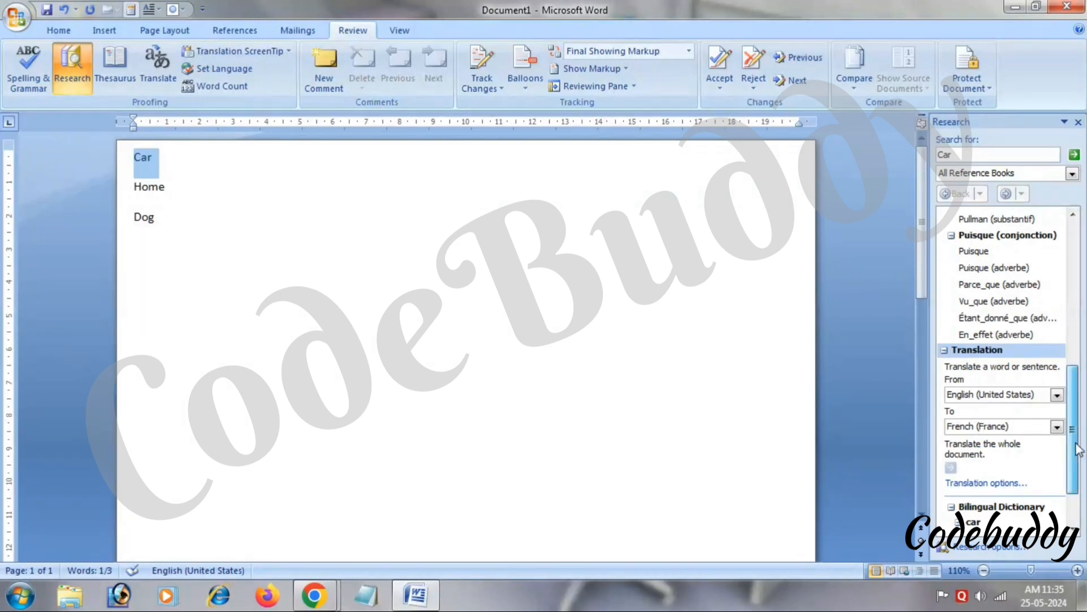
{"action": "scroll", "coordinate": [1080, 485], "scroll_direction": "down", "scroll_amount": 1}
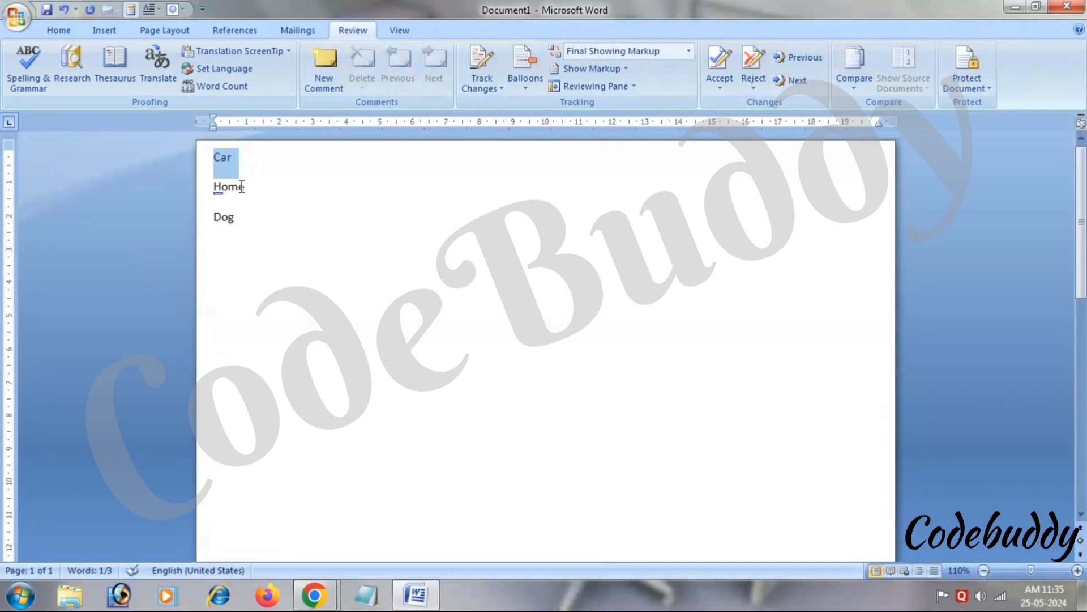
Browse Thesaurus synonyms for Home, then close the Research pane.
{"action": "left_click_drag", "start_coordinate": [253, 189], "coordinate": [232, 192]}
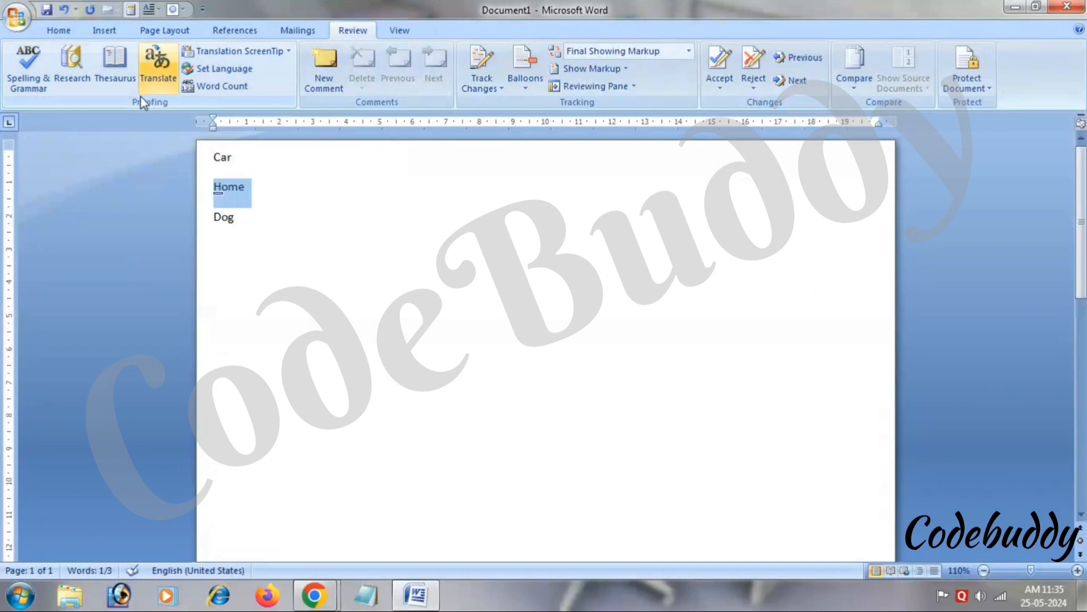
{"action": "left_click", "coordinate": [119, 82]}
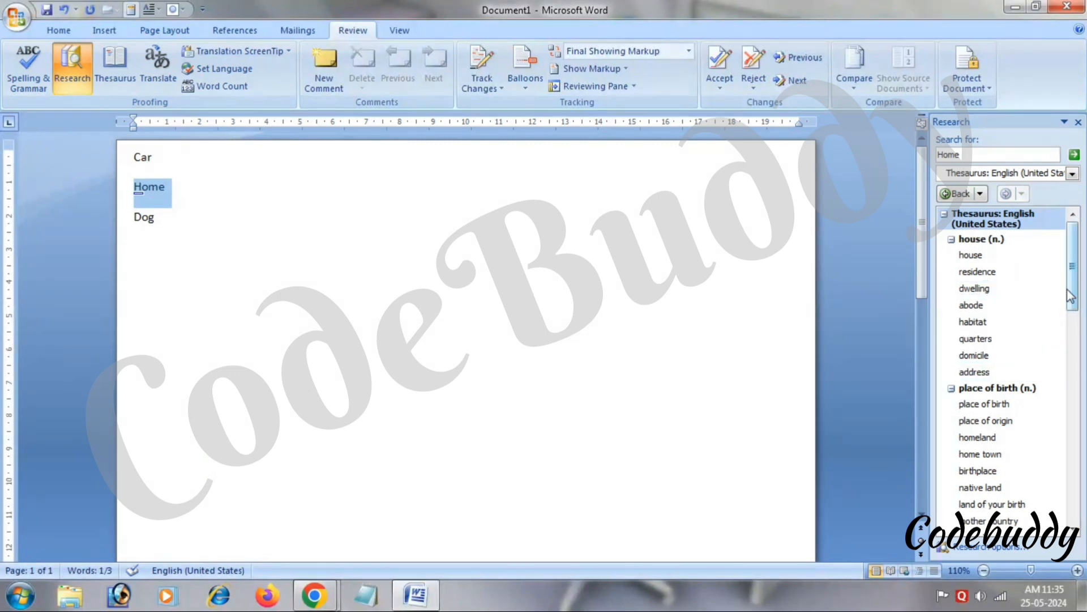
{"action": "left_click_drag", "start_coordinate": [1073, 282], "coordinate": [1083, 361]}
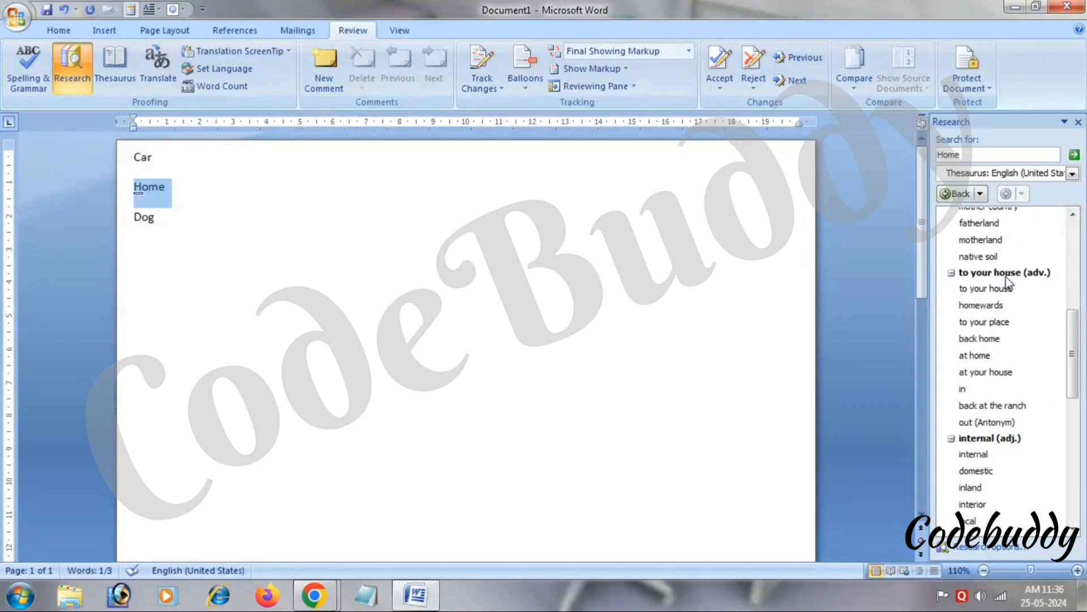
{"action": "left_click_drag", "start_coordinate": [1074, 349], "coordinate": [1076, 470]}
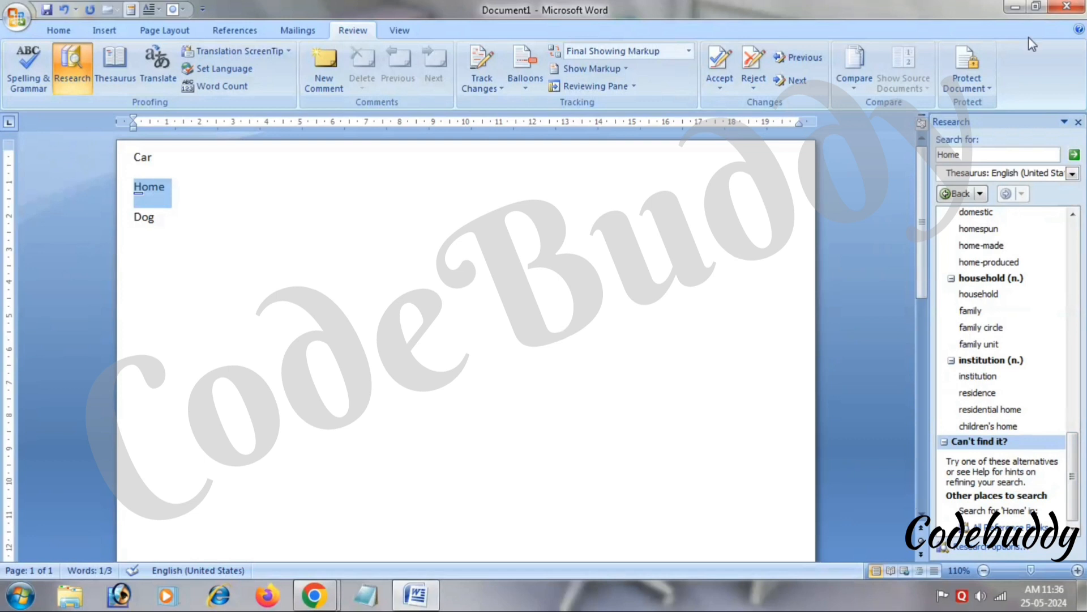
{"action": "left_click", "coordinate": [1078, 123]}
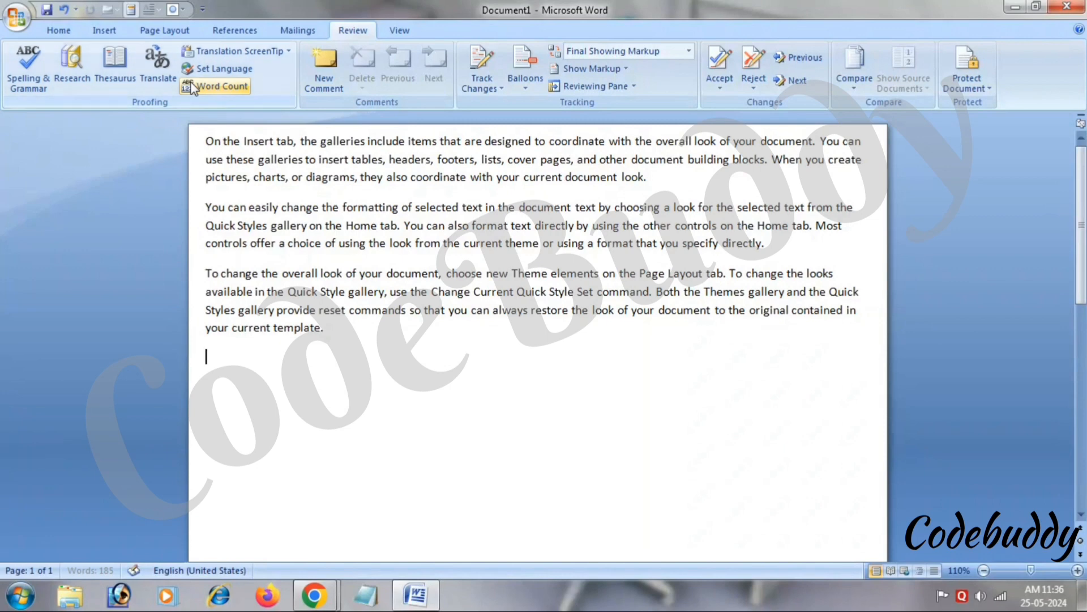
Check Word Count for the three paragraphs: 185 words, 898 characters, 10 lines.
{"action": "left_click_drag", "start_coordinate": [205, 140], "coordinate": [332, 333]}
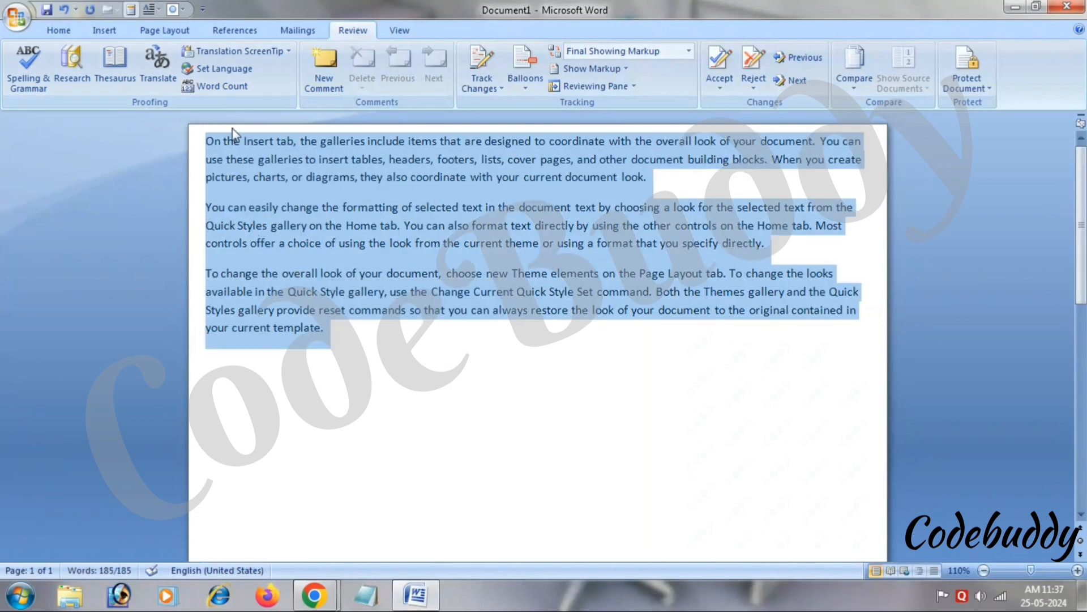
{"action": "left_click", "coordinate": [222, 86]}
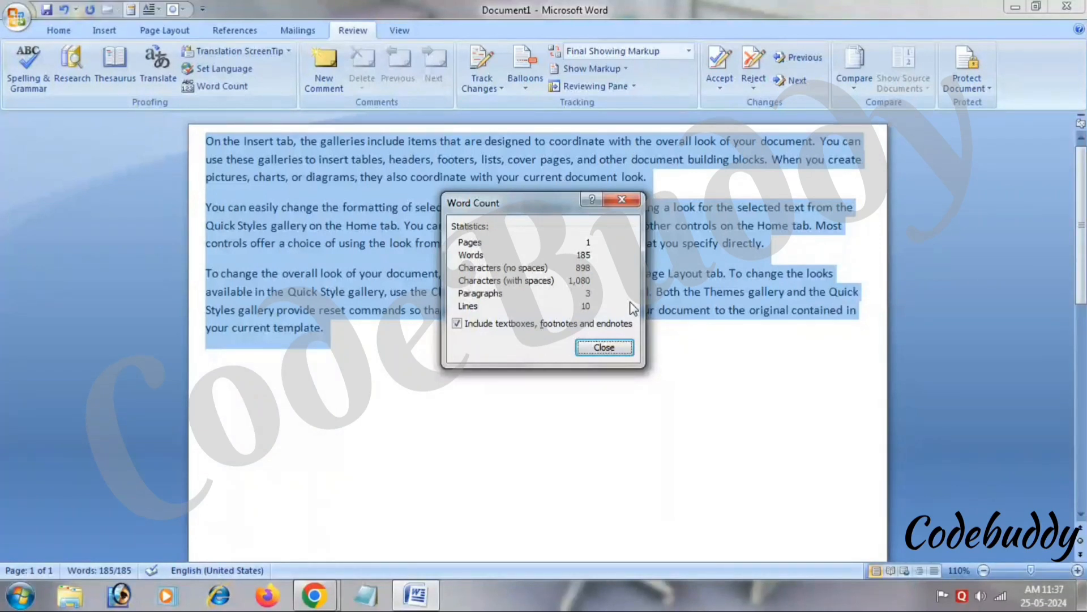
{"action": "left_click", "coordinate": [622, 200]}
{"action": "double_click", "coordinate": [622, 204]}
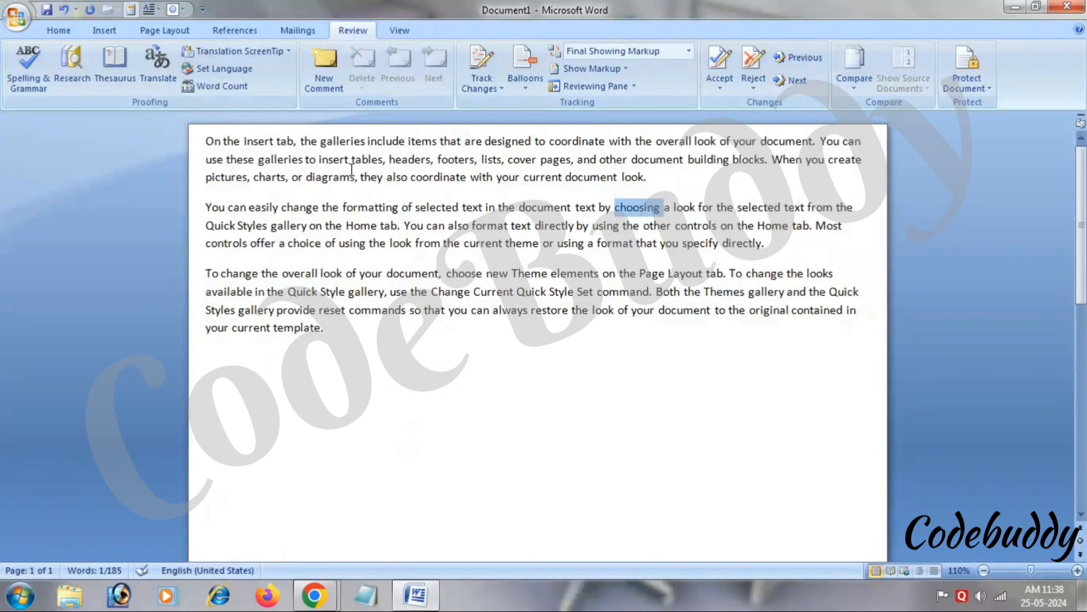
Comment 'srsrggfs' on 'the formatting' and add a comment on 'choose new'.
{"action": "left_click_drag", "start_coordinate": [322, 207], "coordinate": [398, 208]}
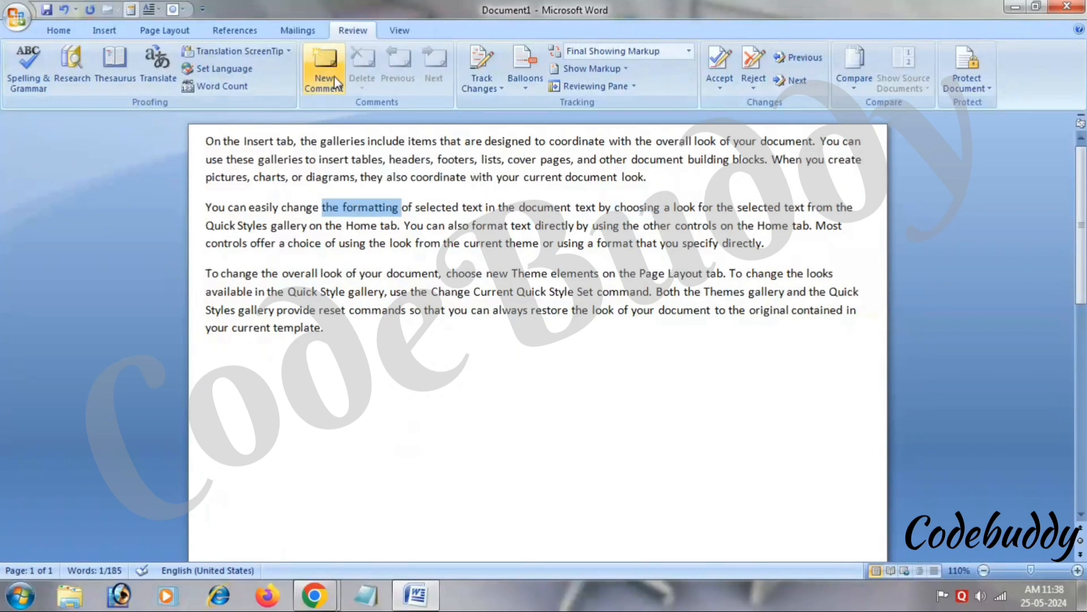
{"action": "left_click", "coordinate": [324, 67]}
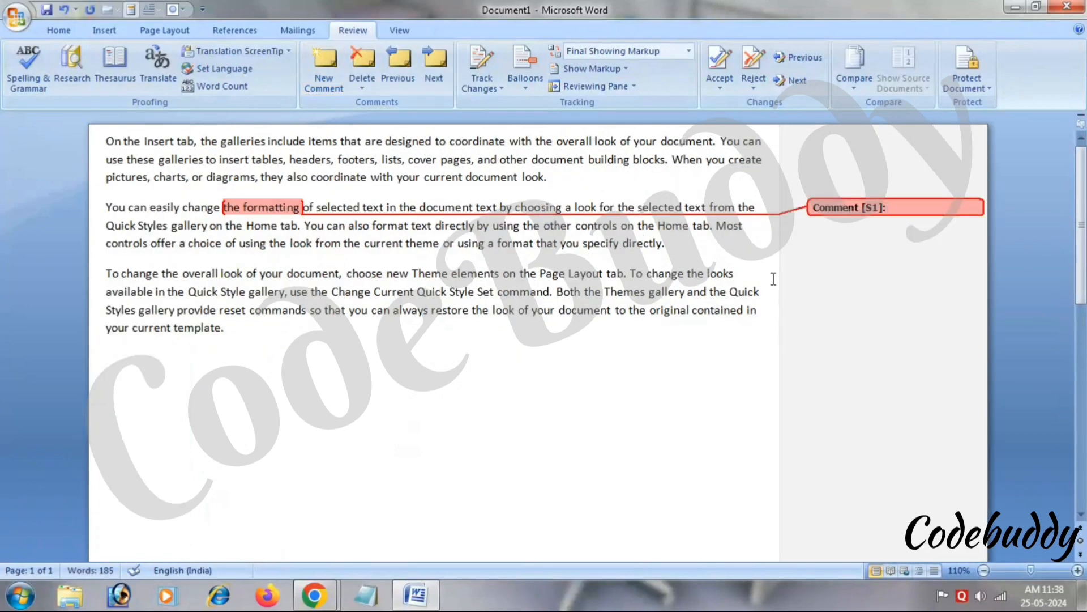
{"action": "type", "text": "srsrggfs"}
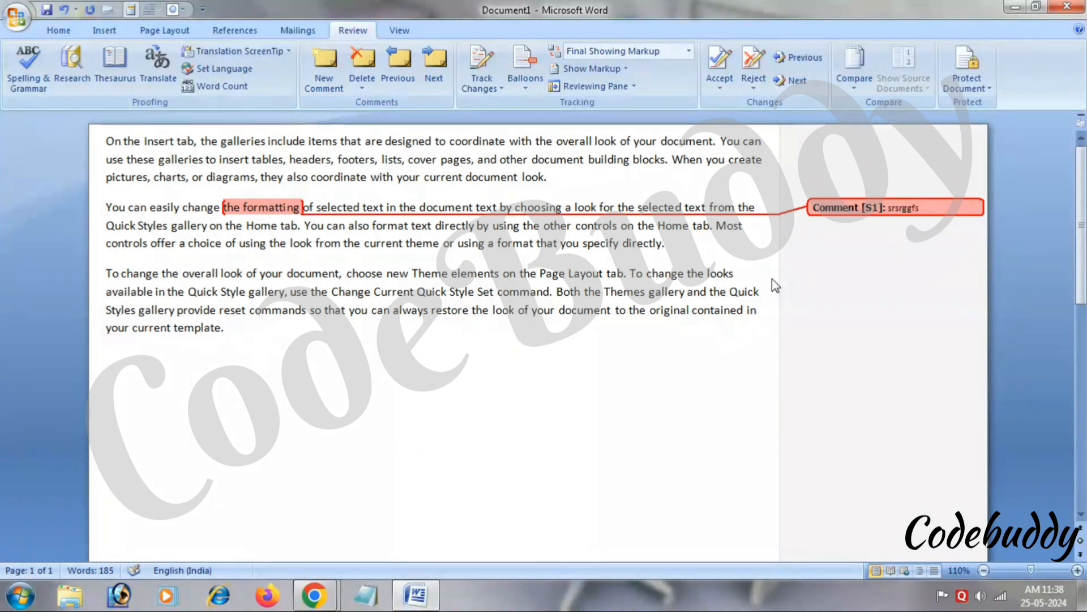
{"action": "left_click", "coordinate": [346, 271]}
{"action": "left_click_drag", "start_coordinate": [346, 271], "coordinate": [410, 273]}
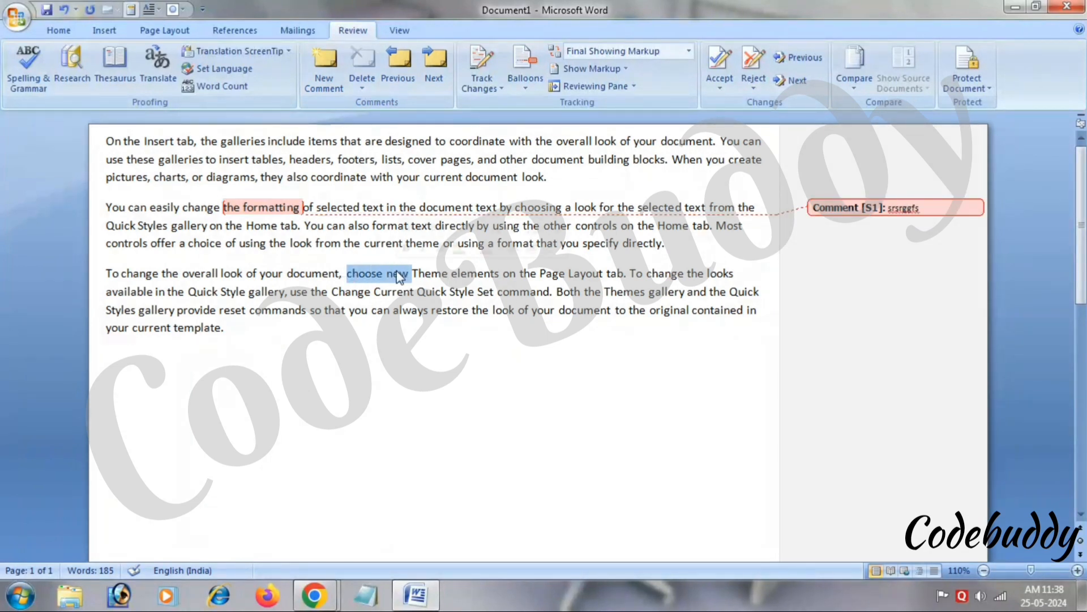
{"action": "left_click", "coordinate": [334, 87]}
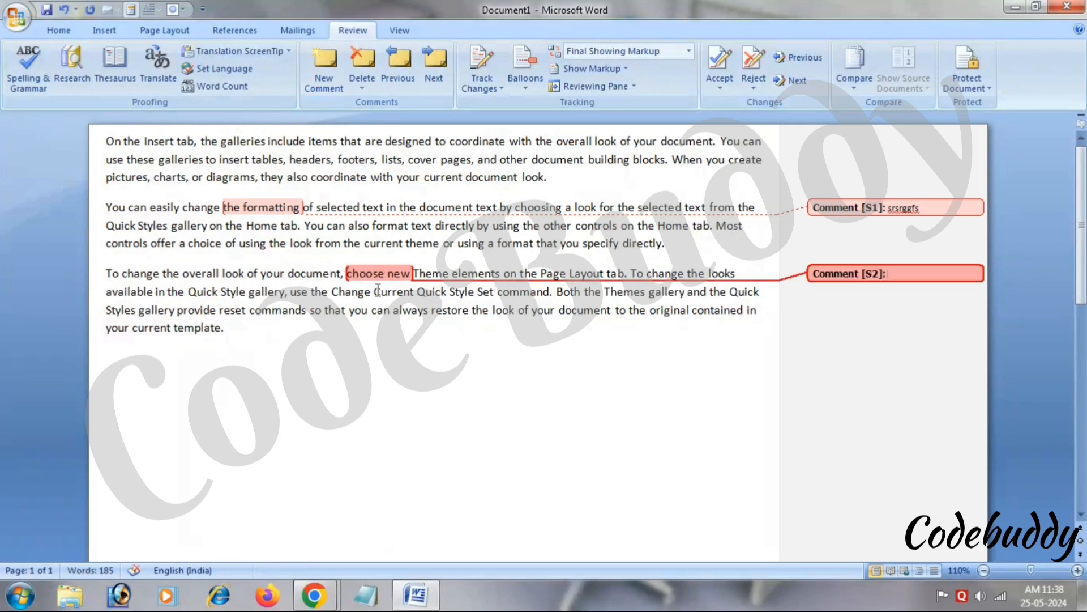
Add comments on 'Current', the 'designed … cover' passage, and 'format' noting 'yiyu'.
{"action": "double_click", "coordinate": [394, 292]}
{"action": "left_click", "coordinate": [324, 68]}
{"action": "left_click_drag", "start_coordinate": [384, 141], "coordinate": [439, 159]}
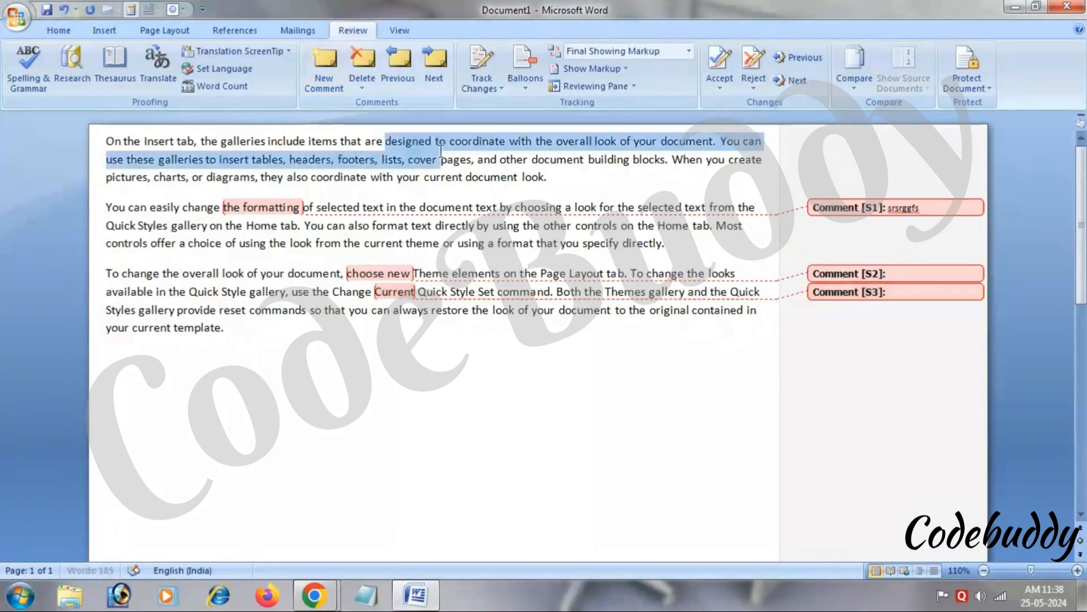
{"action": "left_click", "coordinate": [326, 67]}
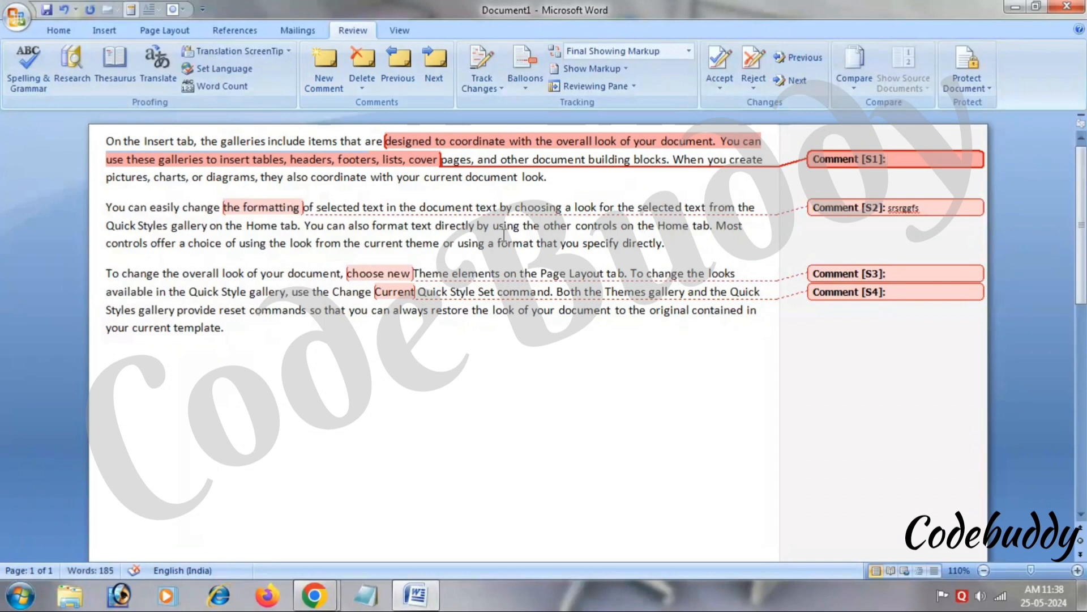
{"action": "left_click_drag", "start_coordinate": [498, 244], "coordinate": [536, 244]}
{"action": "key", "text": "ctrl+alt+m"}
{"action": "type", "text": "yiyuu"}
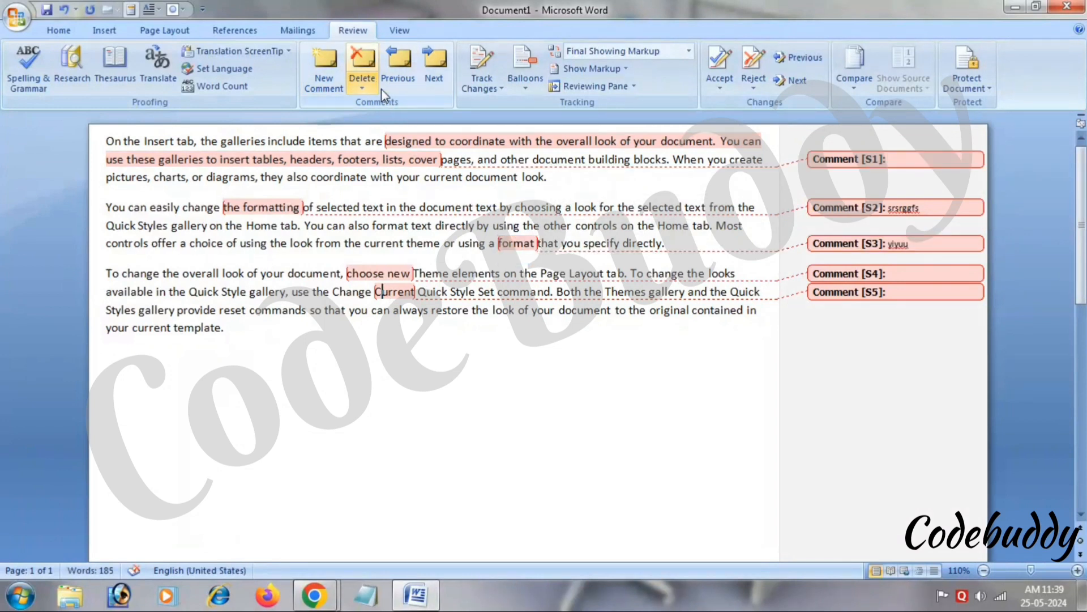
Delete the comments on 'Current' and 'choose new'.
{"action": "left_click", "coordinate": [362, 85]}
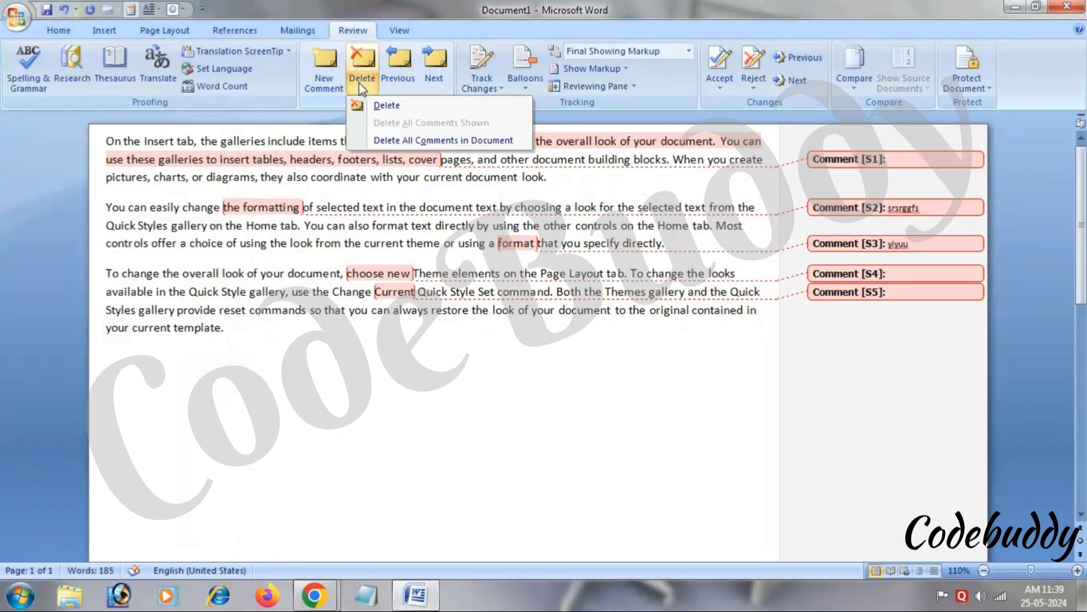
{"action": "left_click", "coordinate": [381, 107]}
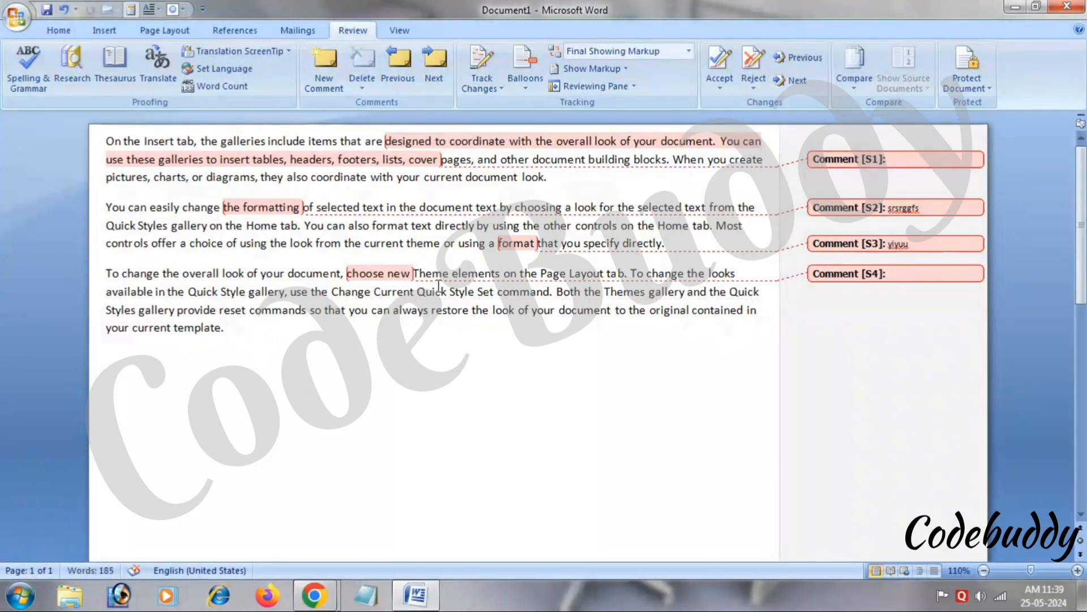
{"action": "left_click", "coordinate": [379, 273]}
{"action": "left_click", "coordinate": [357, 73]}
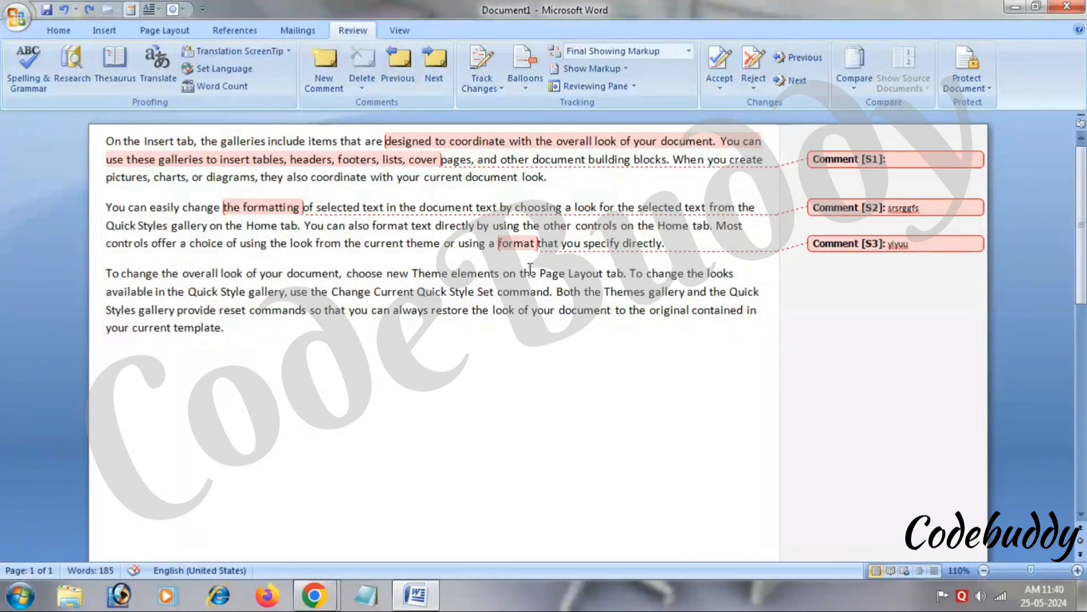
Step through comments with Next, decline restarting from the beginning, and go back one comment.
{"action": "left_click", "coordinate": [427, 64]}
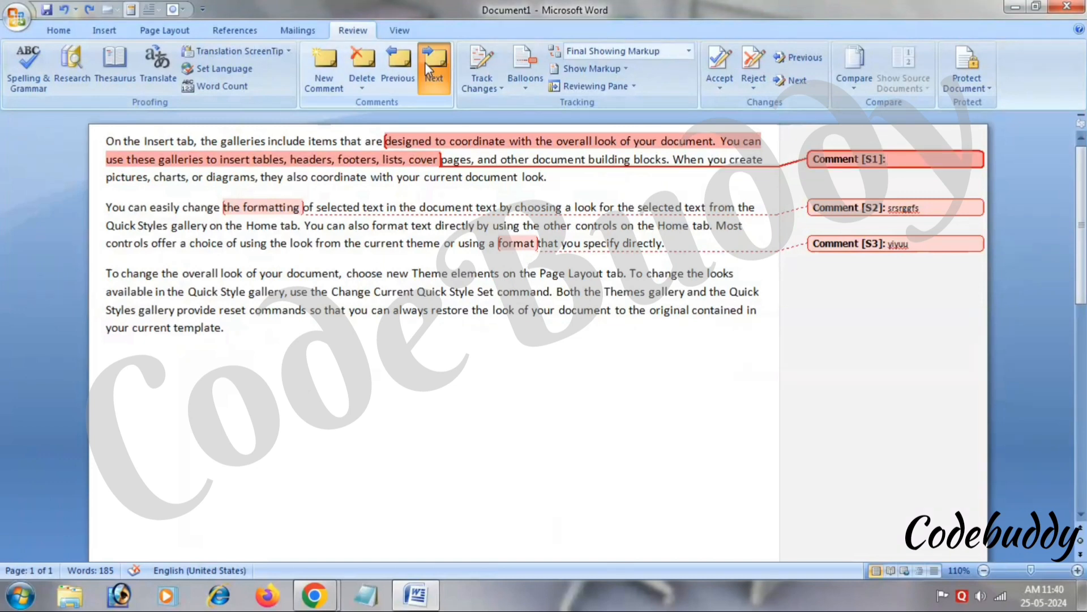
{"action": "left_click", "coordinate": [427, 64]}
{"action": "left_click", "coordinate": [427, 63]}
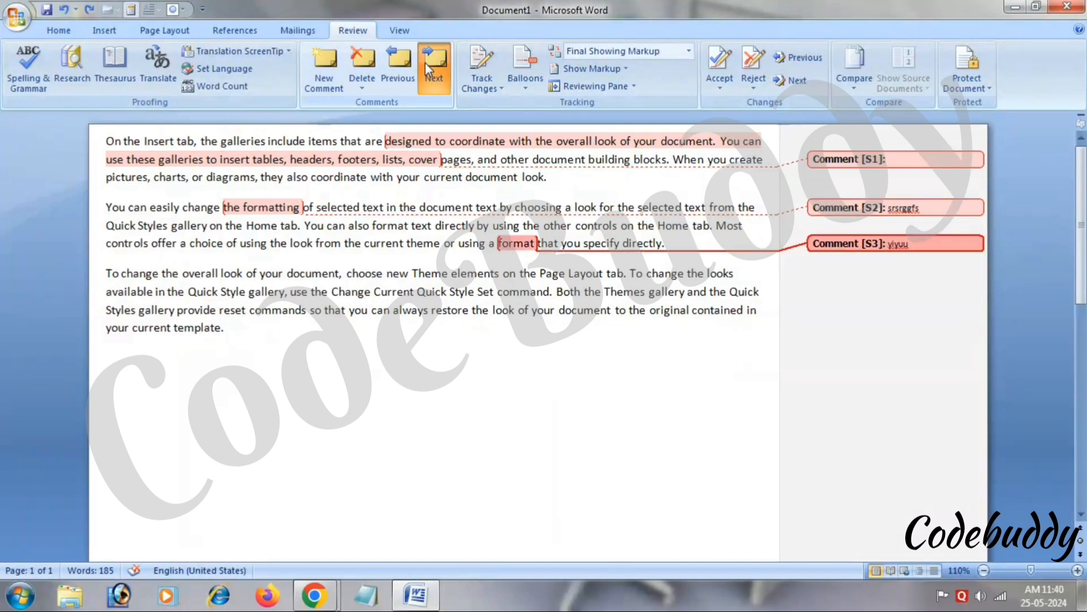
{"action": "left_click", "coordinate": [427, 63]}
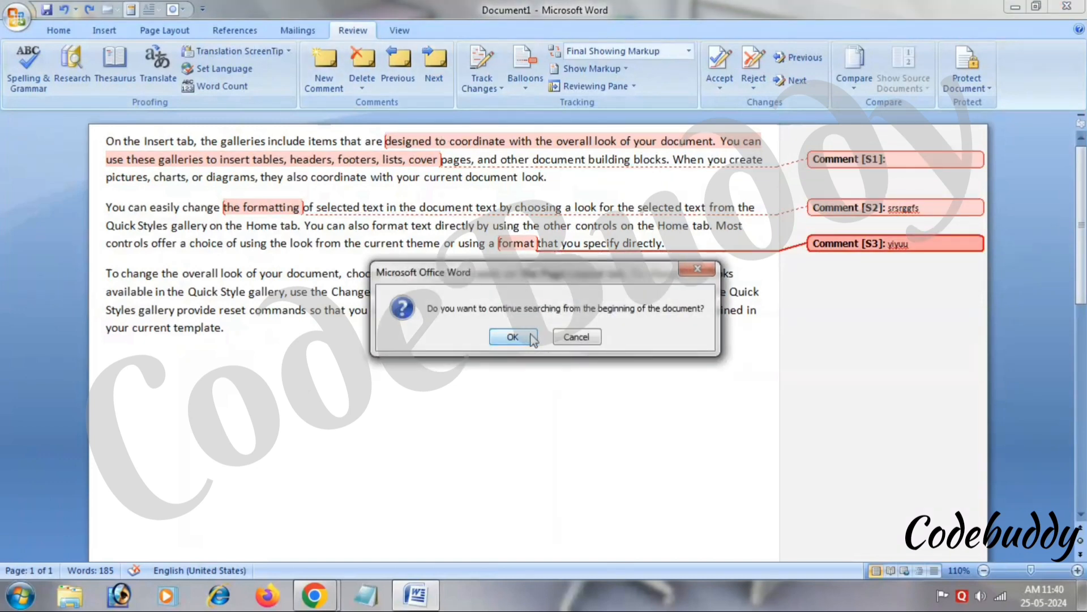
{"action": "left_click", "coordinate": [698, 268]}
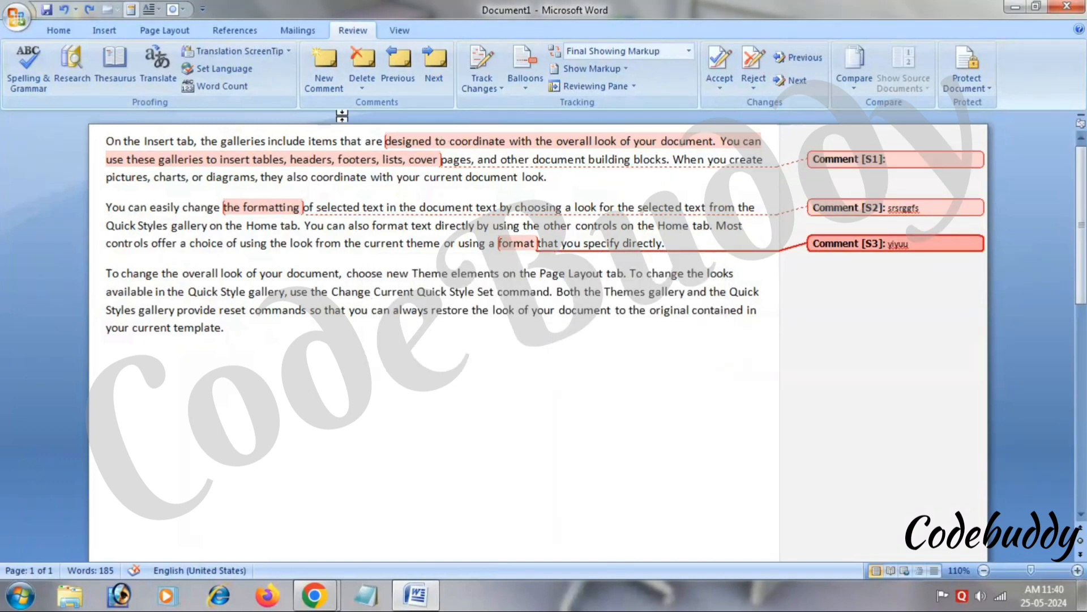
{"action": "left_click", "coordinate": [399, 65]}
Step back through the comments to Comment S1.
{"action": "left_click", "coordinate": [399, 66]}
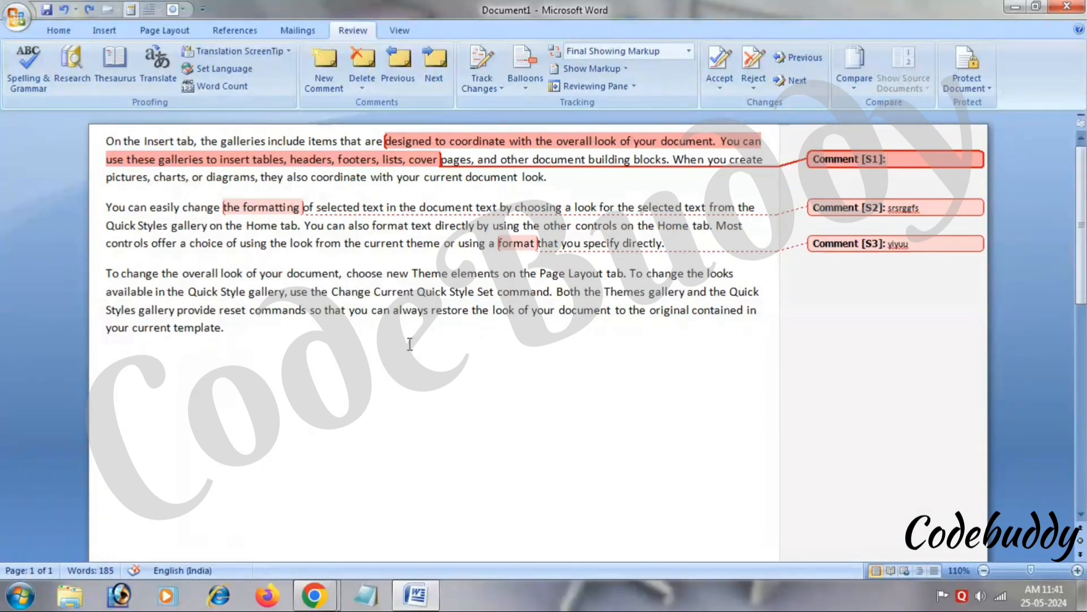
Undo the last change, then select all the document text and delete it.
{"action": "key", "text": "ctrl+z"}
{"action": "key", "text": "ctrl+a"}
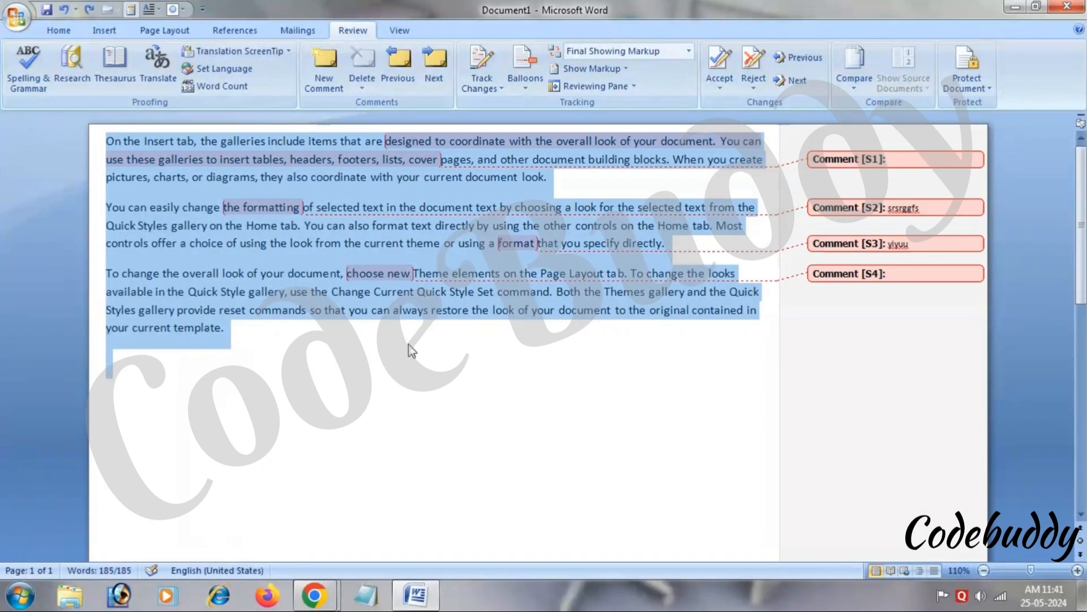
{"action": "key", "text": "Delete"}
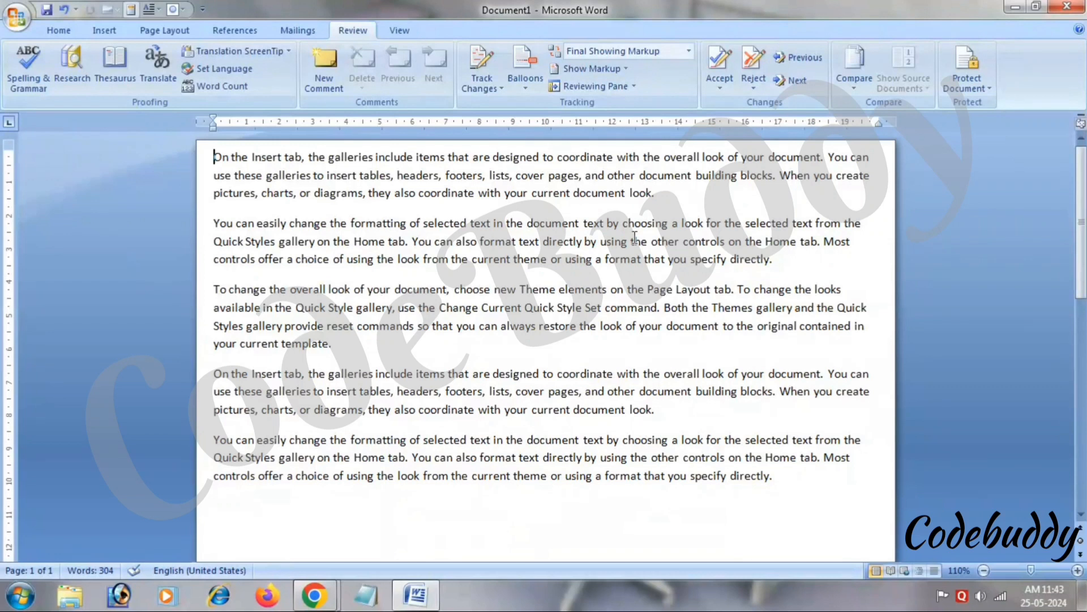
Turn on Track Changes and insert a 'g' before 'change' and 'choice'.
{"action": "left_click", "coordinate": [487, 84]}
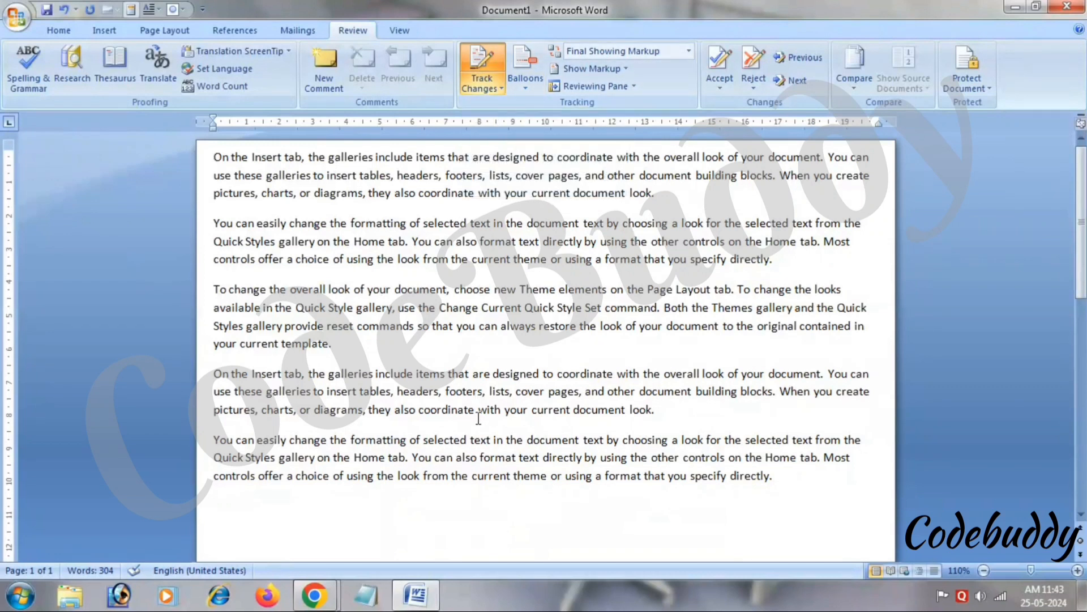
{"action": "left_click", "coordinate": [290, 223]}
{"action": "type", "text": "g"}
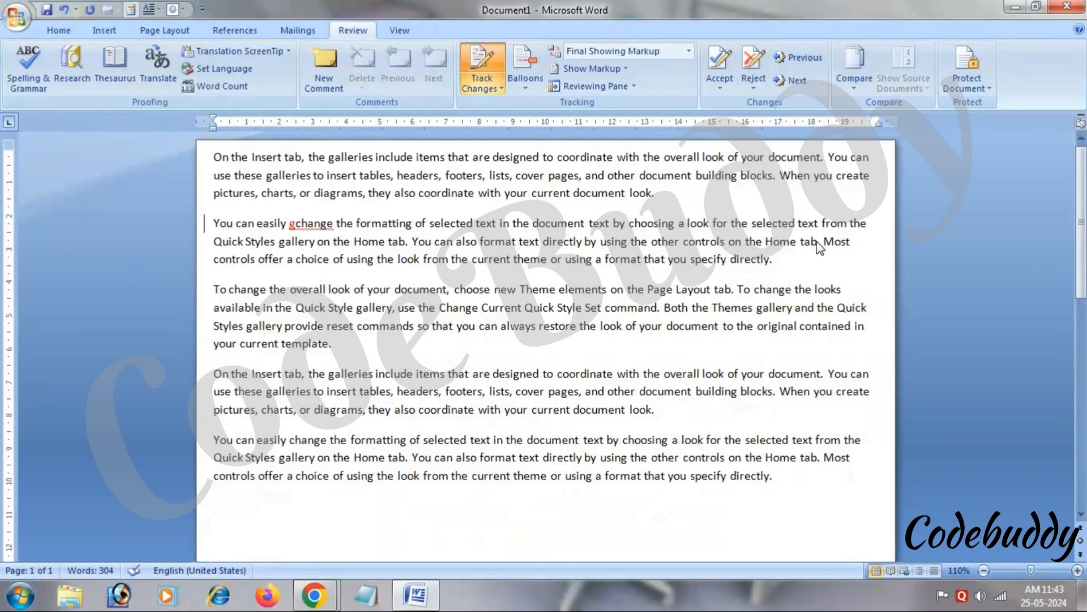
{"action": "key", "text": "Down"}
{"action": "key", "text": "Down"}
{"action": "type", "text": "g"}
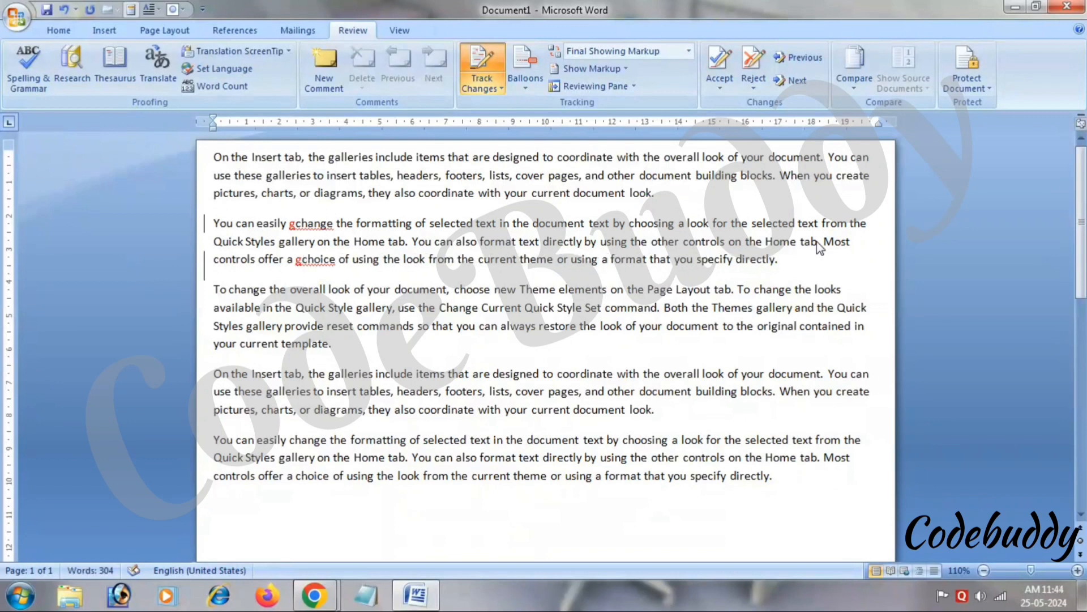
Add tracked insertions to make 'proivide', 'tempfflate' and 'oodiagrams', then open Track Changes Options.
{"action": "key", "text": "Down"}
{"action": "key", "text": "Down"}
{"action": "key", "text": "Down"}
{"action": "type", "text": "i"}
{"action": "key", "text": "Down"}
{"action": "type", "text": "ff"}
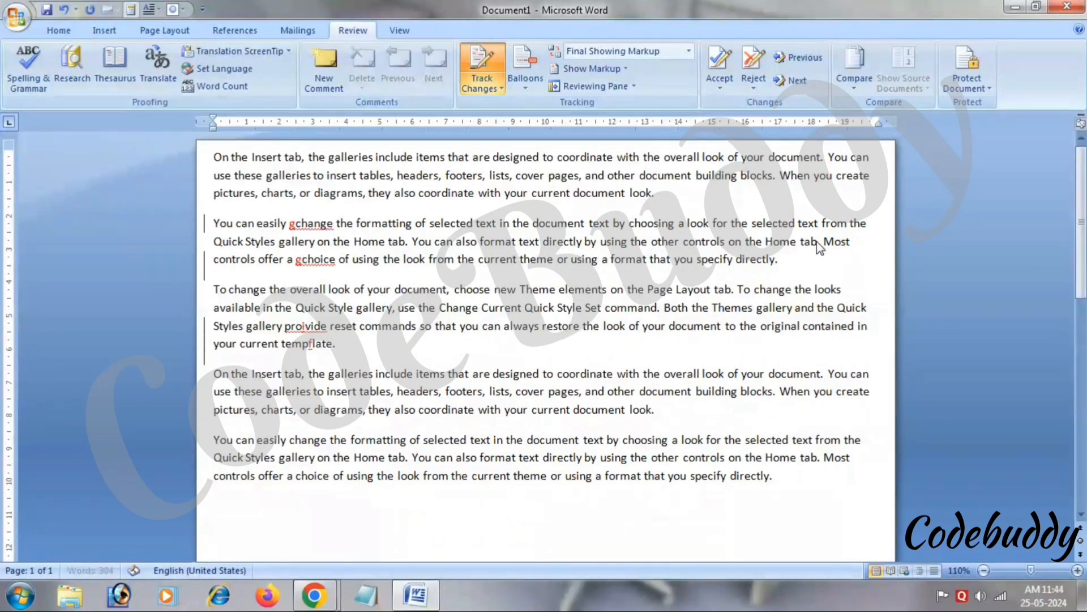
{"action": "key", "text": "Down"}
{"action": "key", "text": "Down"}
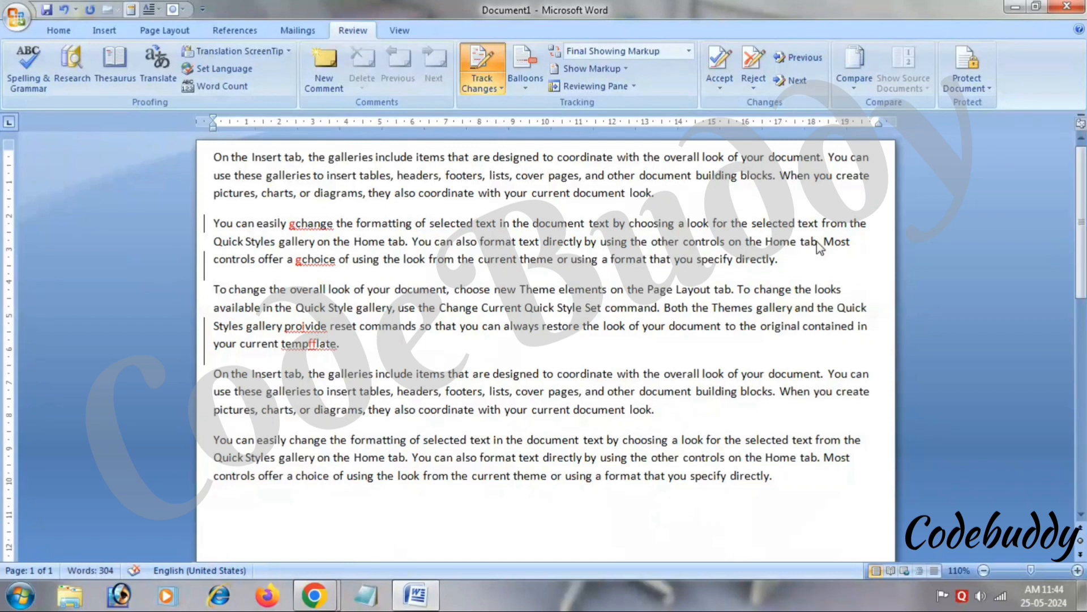
{"action": "type", "text": "oo"}
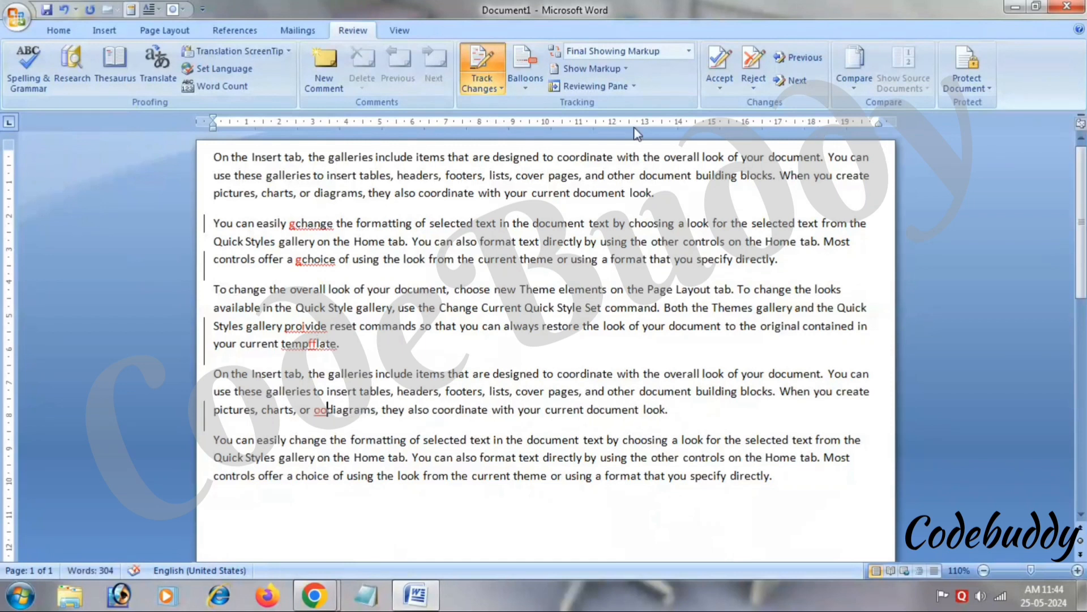
{"action": "left_click", "coordinate": [481, 88]}
{"action": "left_click", "coordinate": [498, 125]}
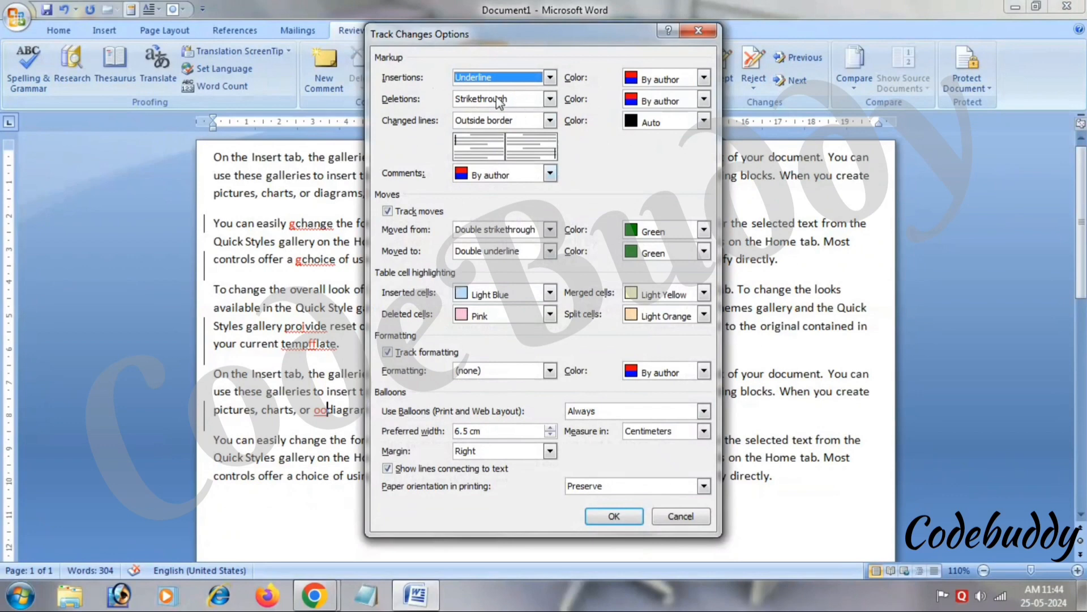
{"action": "left_click", "coordinate": [699, 33]}
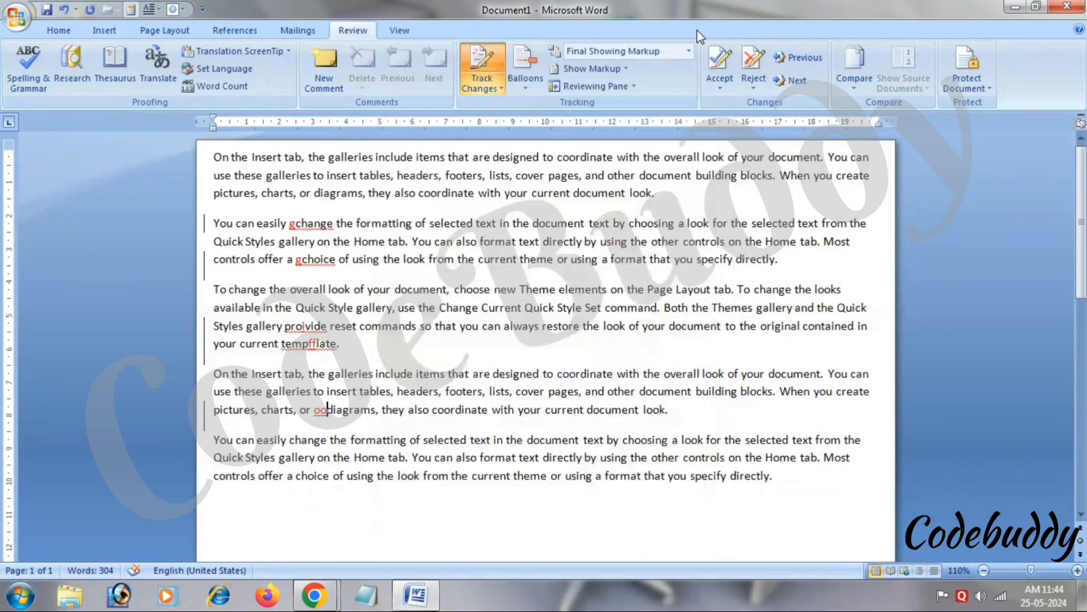
{"action": "left_click", "coordinate": [467, 173]}
{"action": "type", "text": "k"}
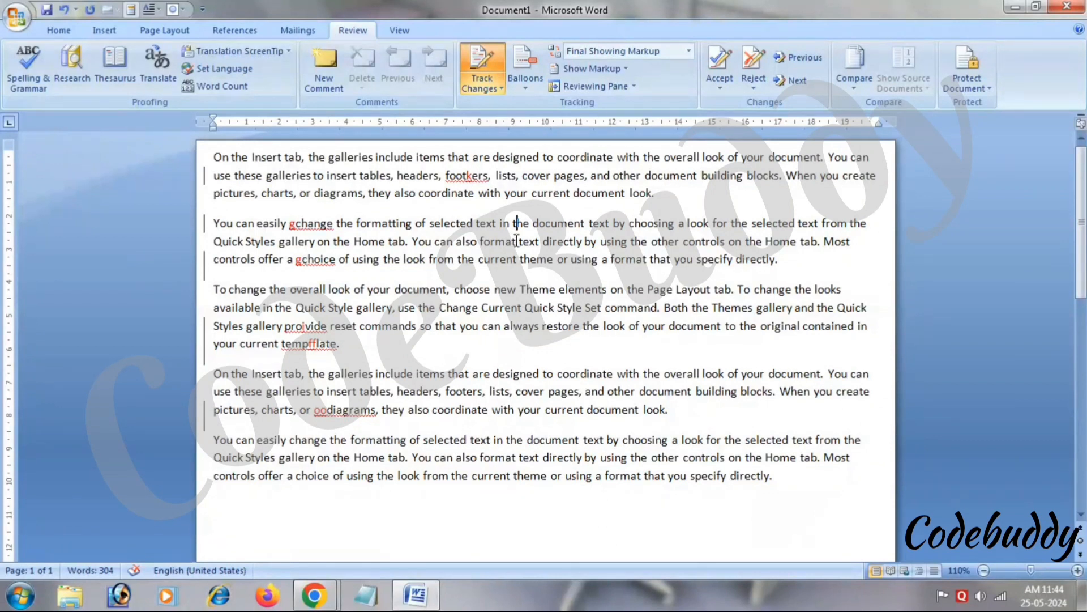
{"action": "left_click_drag", "start_coordinate": [525, 241], "coordinate": [534, 242]}
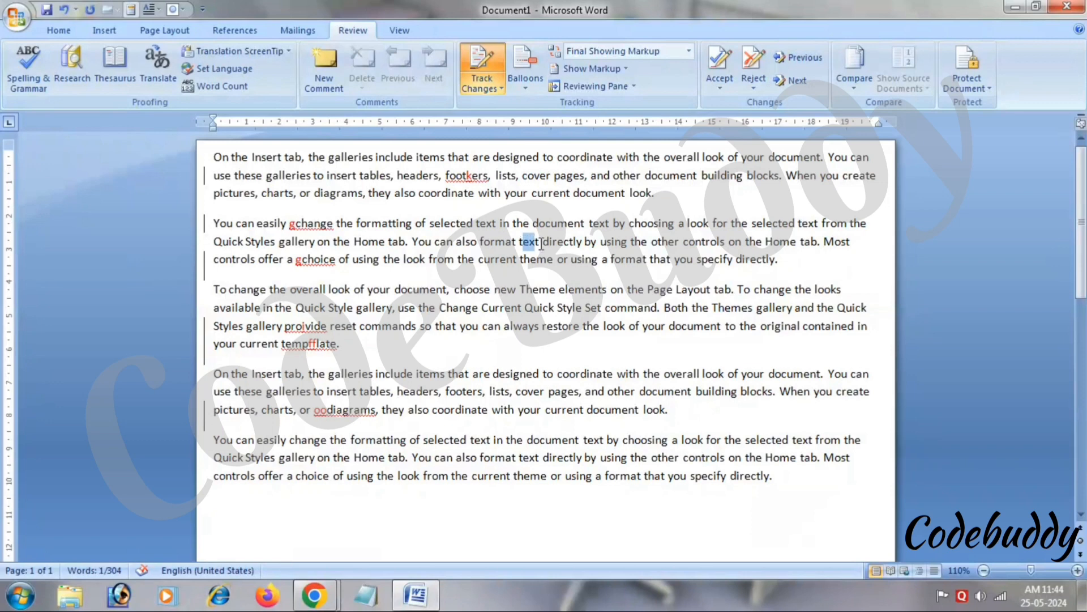
{"action": "key", "text": "Delete"}
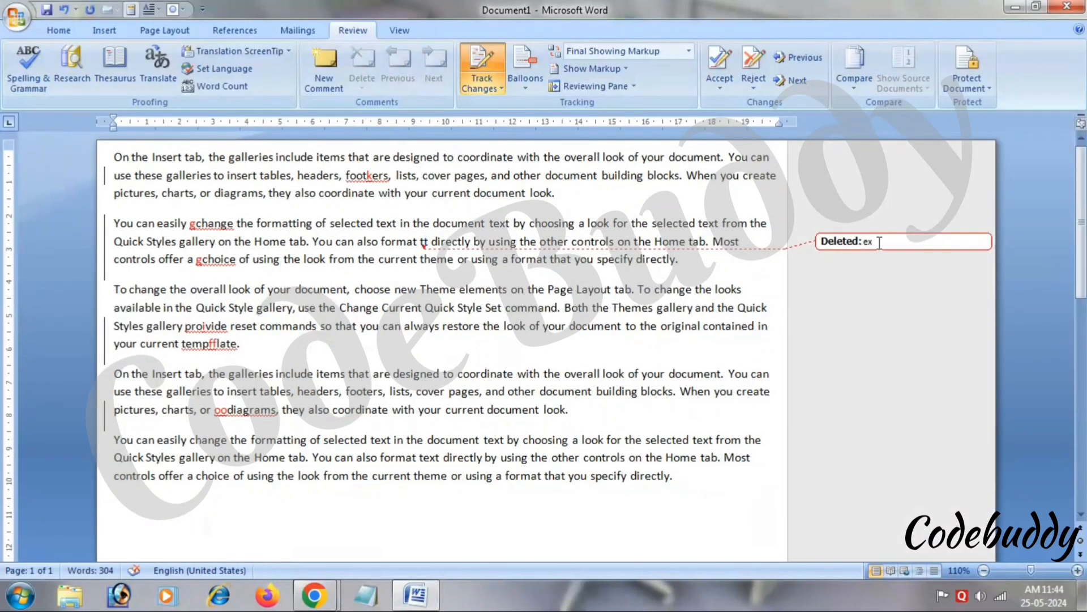
{"action": "left_click_drag", "start_coordinate": [548, 289], "coordinate": [603, 307]}
{"action": "key", "text": "Delete"}
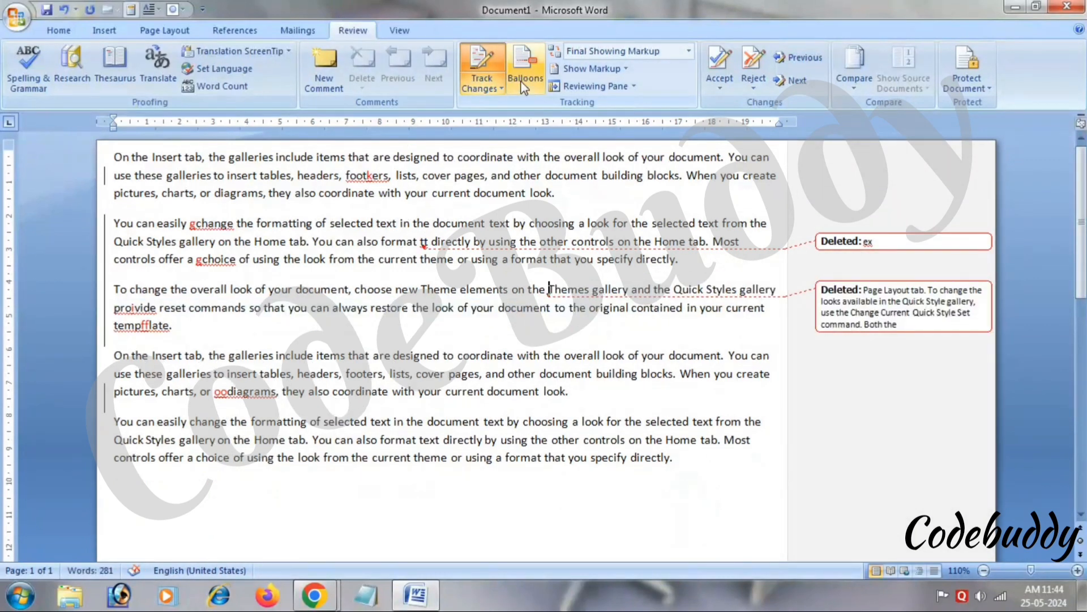
{"action": "key", "text": "ctrl+z"}
{"action": "key", "text": "ctrl+z"}
{"action": "key", "text": "ctrl+z"}
{"action": "key", "text": "ctrl+z"}
{"action": "key", "text": "ctrl+z"}
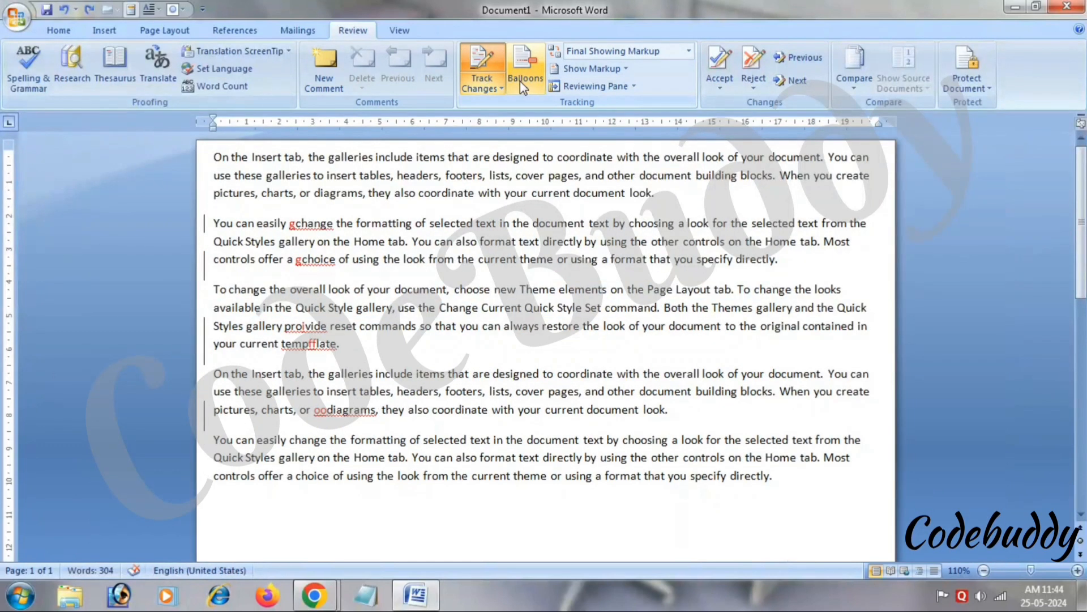
{"action": "left_click", "coordinate": [525, 83]}
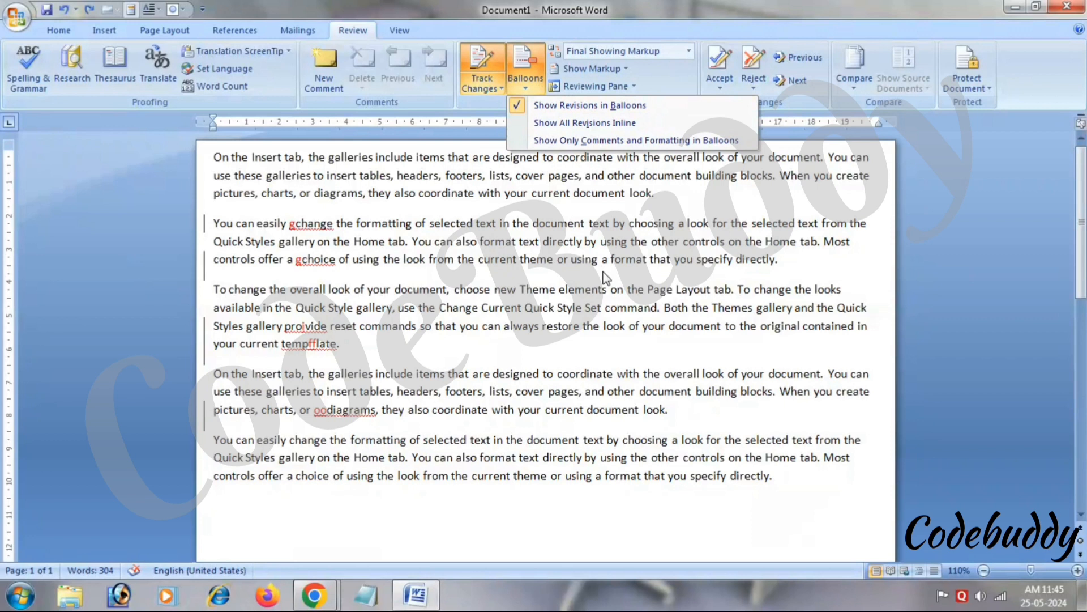
{"action": "left_click", "coordinate": [568, 125]}
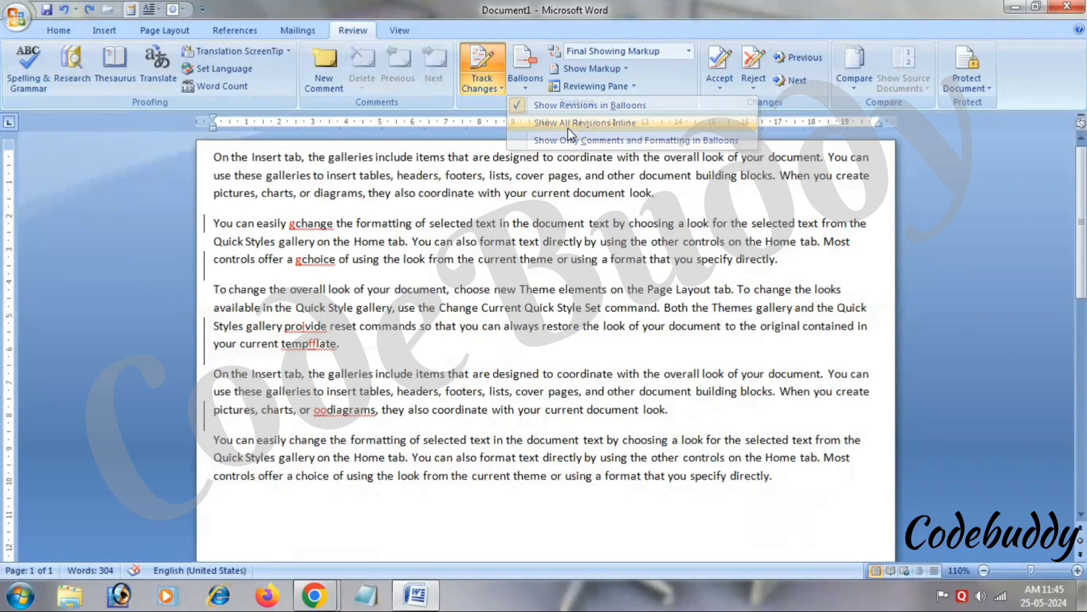
{"action": "left_click", "coordinate": [542, 87]}
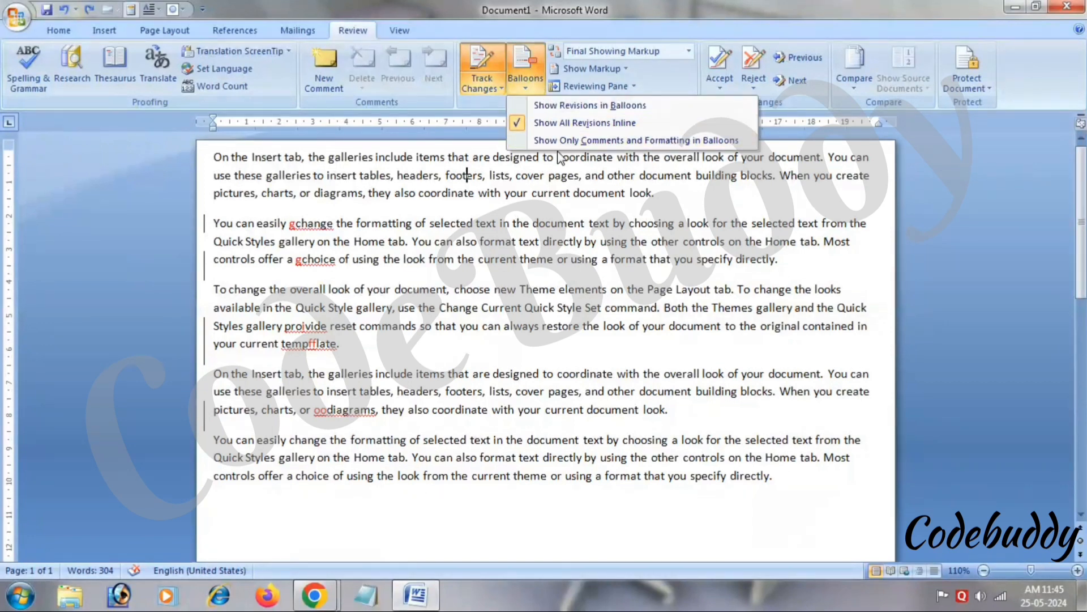
{"action": "left_click", "coordinate": [558, 153]}
{"action": "left_click", "coordinate": [541, 89]}
{"action": "left_click", "coordinate": [573, 139]}
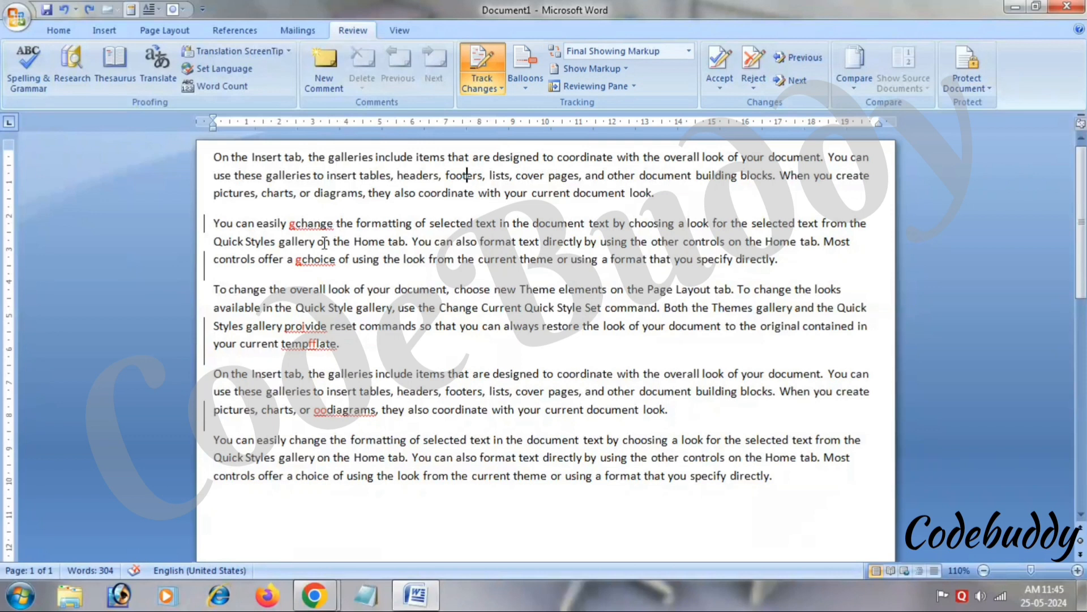
{"action": "left_click", "coordinate": [543, 90]}
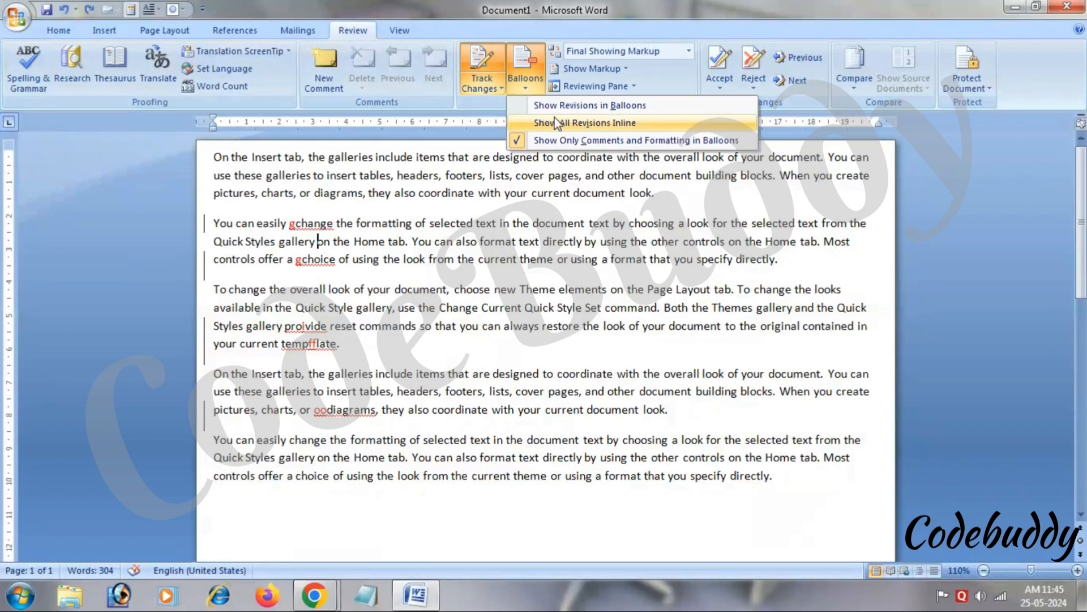
{"action": "left_click", "coordinate": [490, 125]}
{"action": "left_click", "coordinate": [526, 85]}
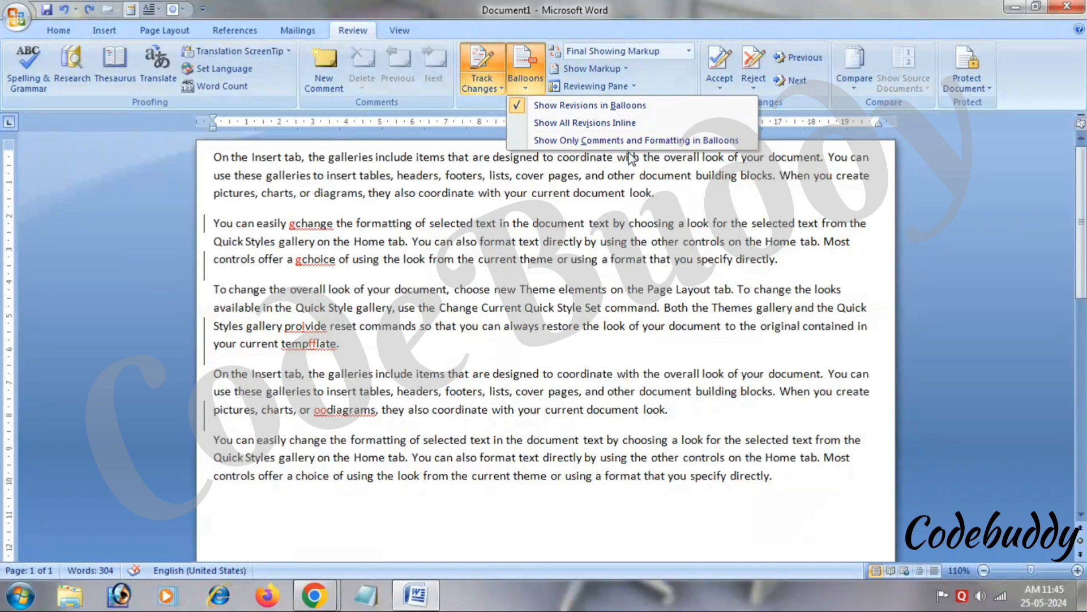
{"action": "left_click", "coordinate": [625, 172]}
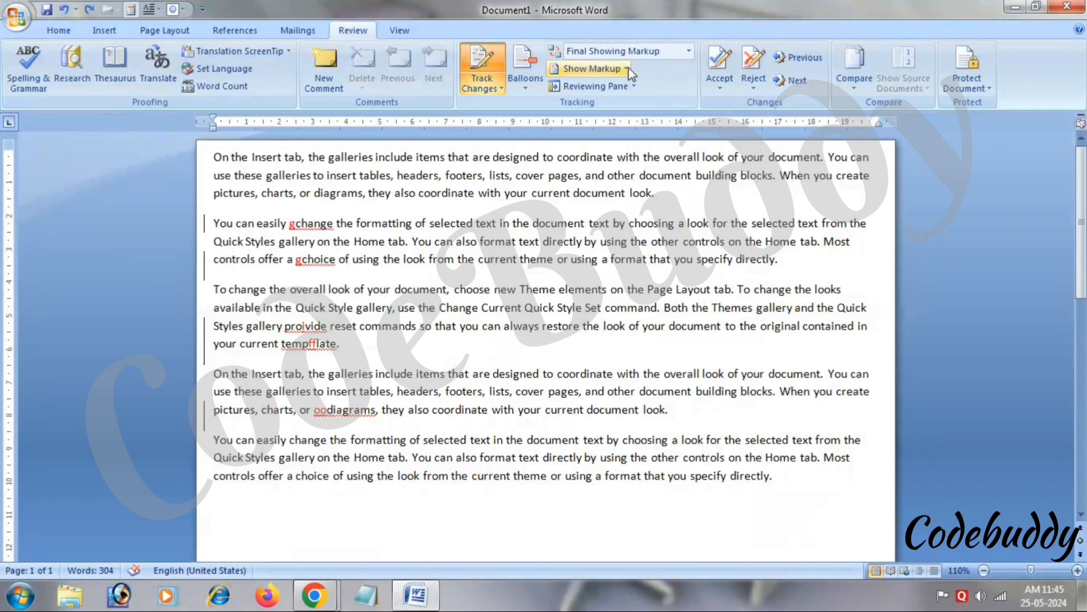
Switch the review display to Final, then to Original Showing Markup.
{"action": "right_click", "coordinate": [690, 50]}
{"action": "left_click", "coordinate": [690, 50]}
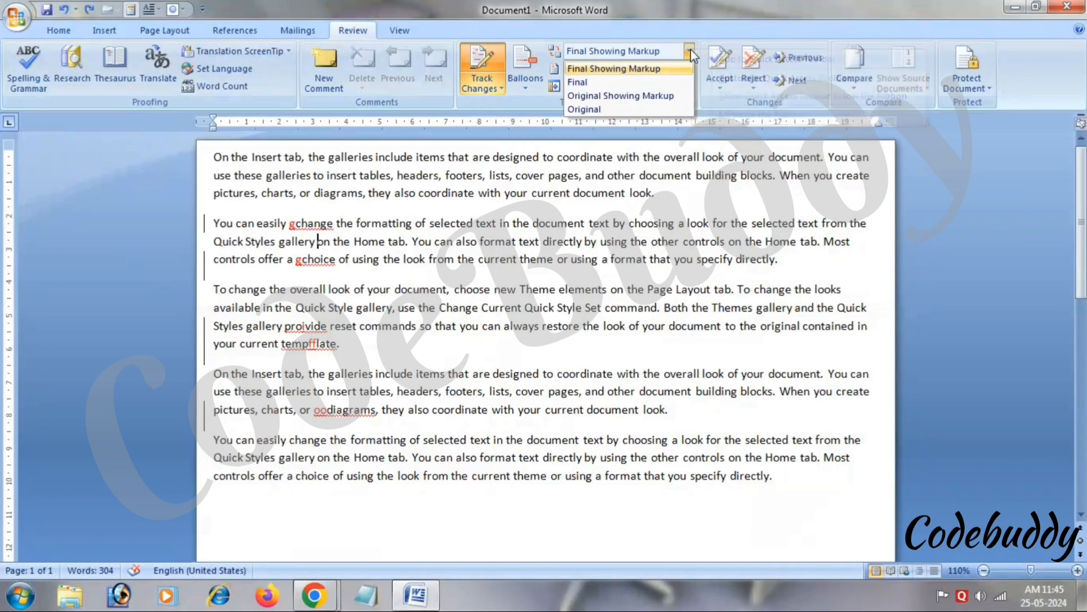
{"action": "left_click", "coordinate": [672, 84]}
{"action": "left_click", "coordinate": [690, 51]}
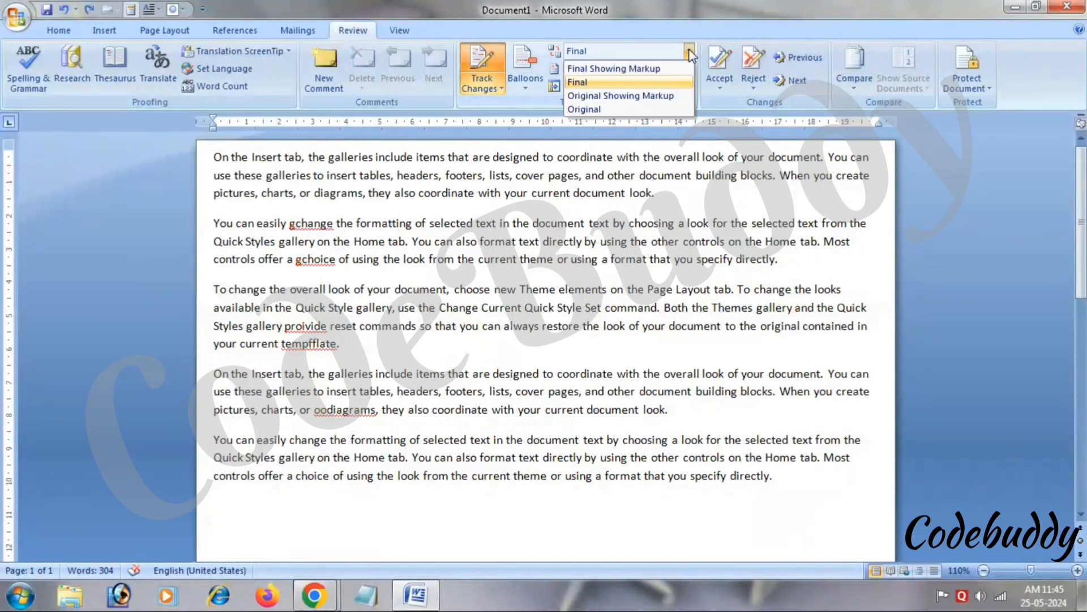
{"action": "left_click", "coordinate": [671, 96]}
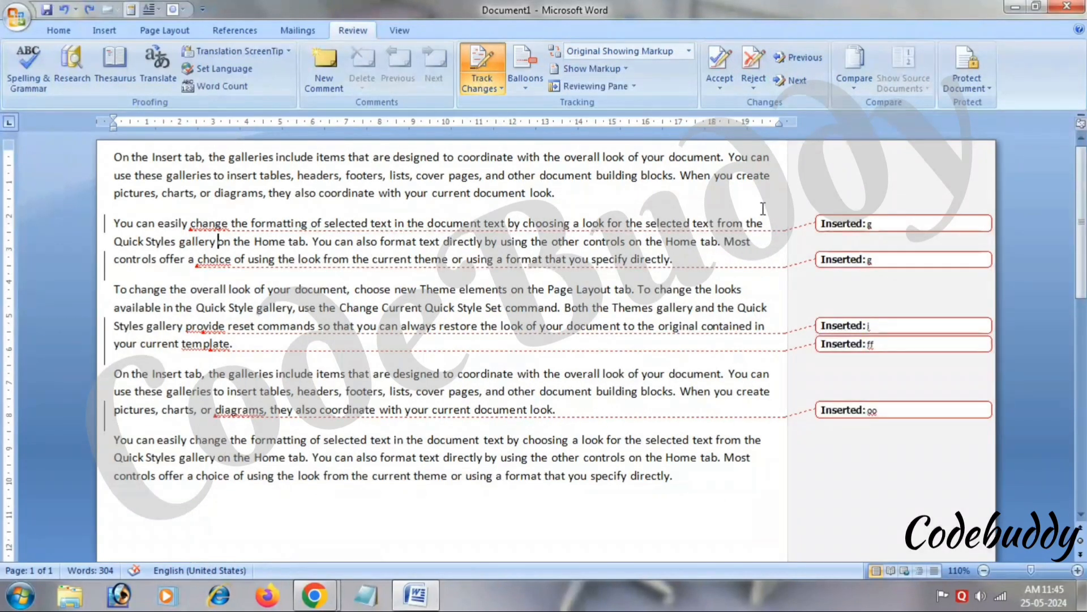
{"action": "left_click", "coordinate": [689, 51]}
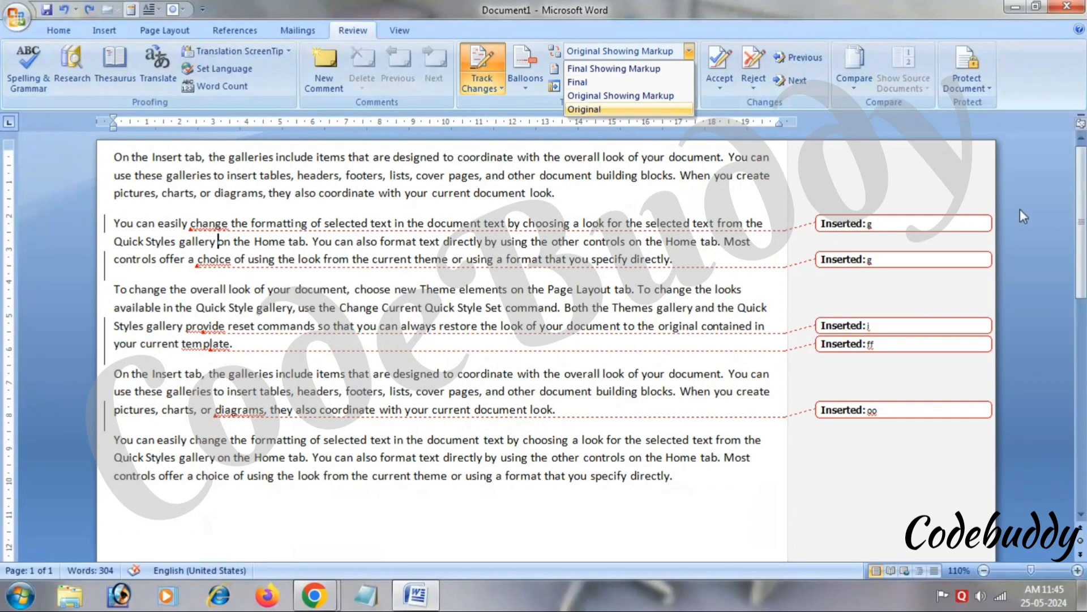
{"action": "left_click", "coordinate": [717, 259]}
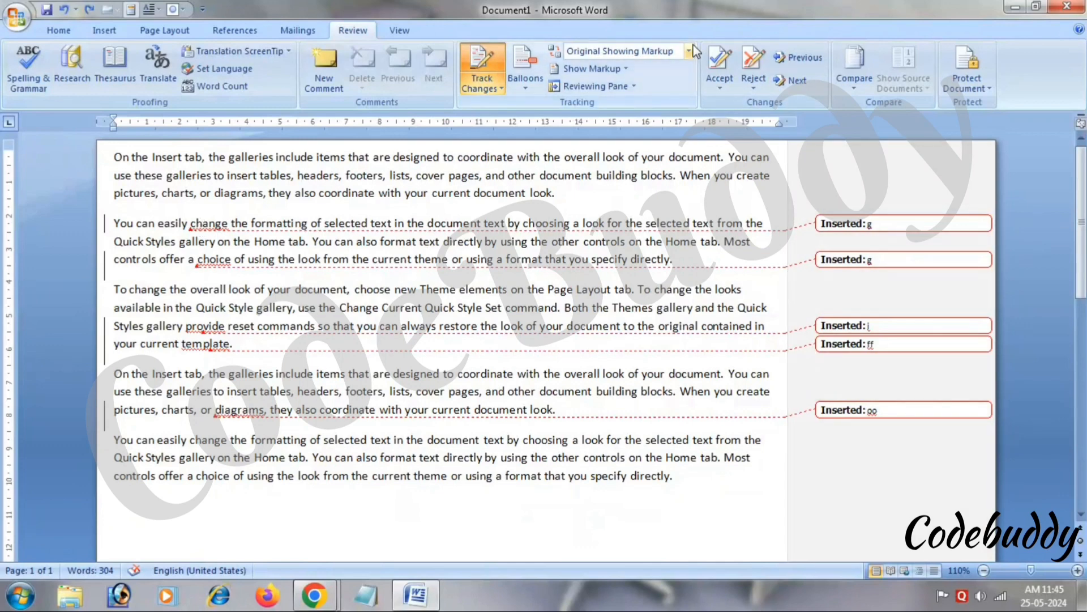
View the Original without markup, then return to Final and open Show Markup.
{"action": "left_click", "coordinate": [688, 51]}
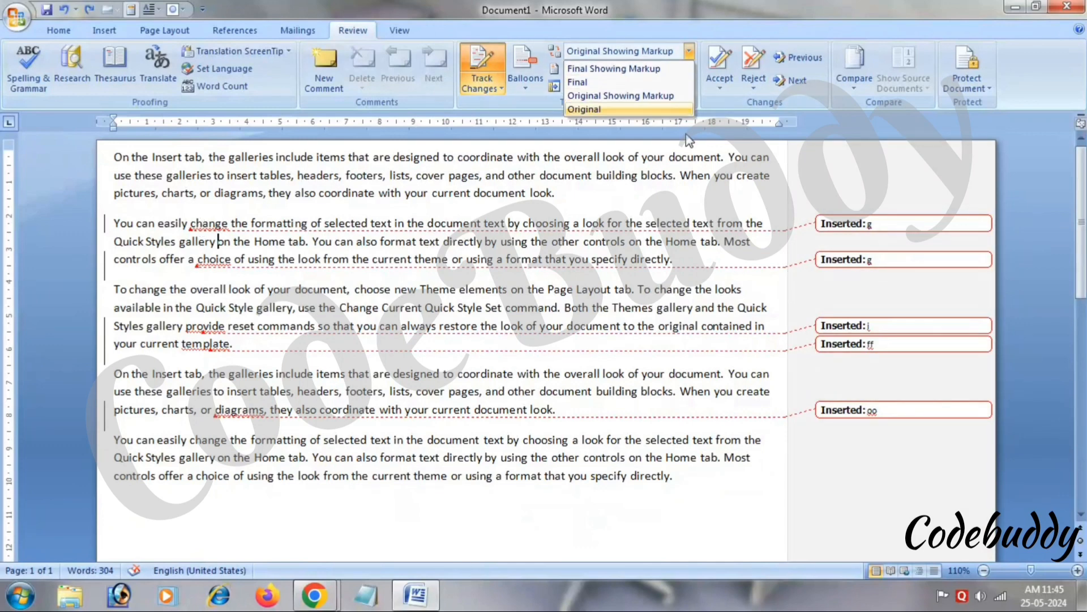
{"action": "left_click", "coordinate": [653, 106]}
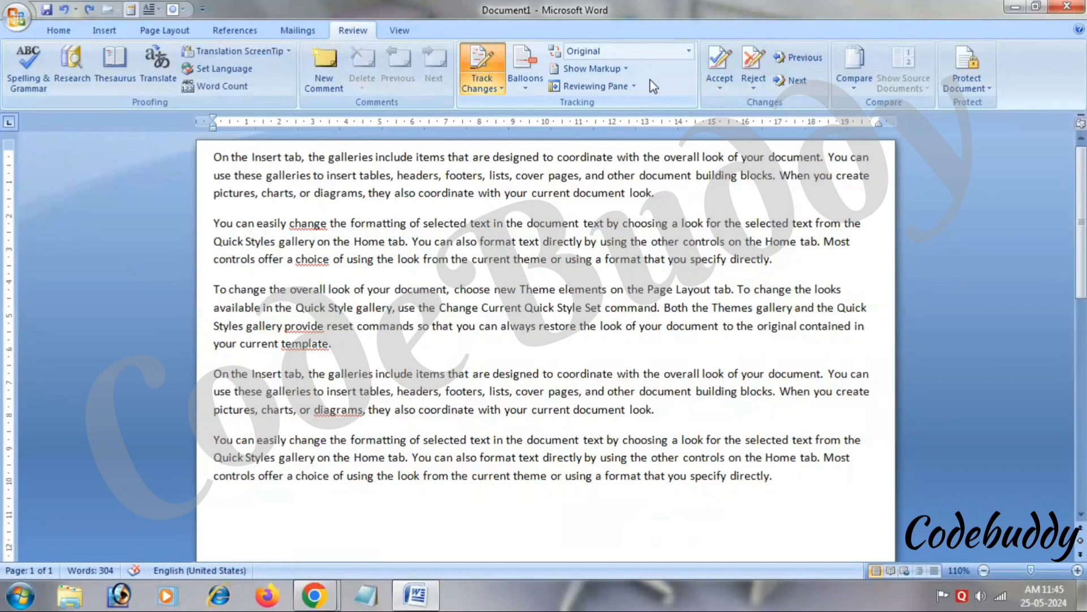
{"action": "left_click", "coordinate": [683, 53]}
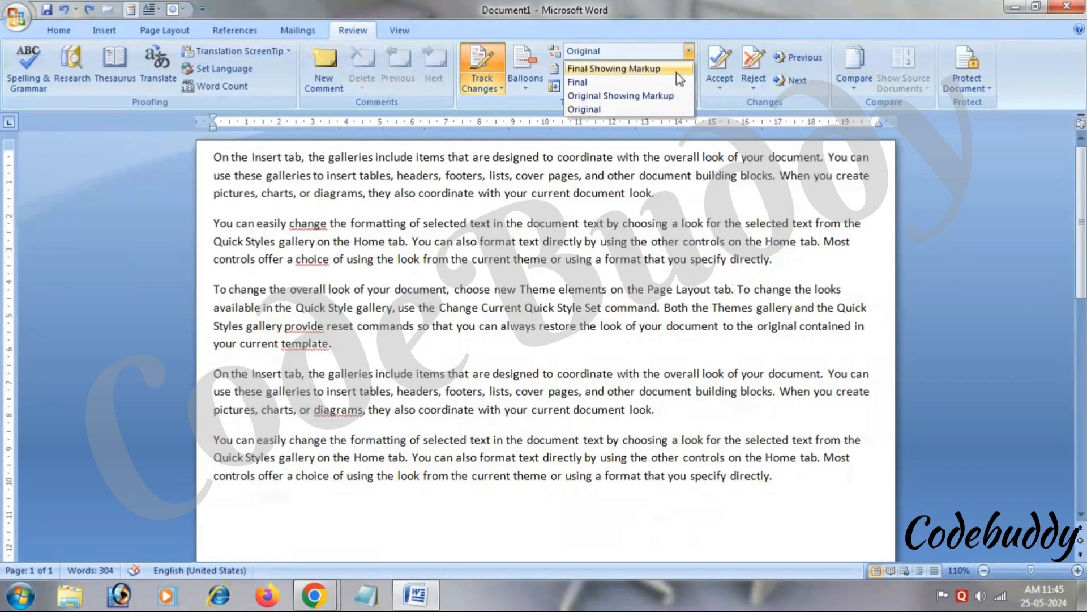
{"action": "left_click", "coordinate": [671, 82]}
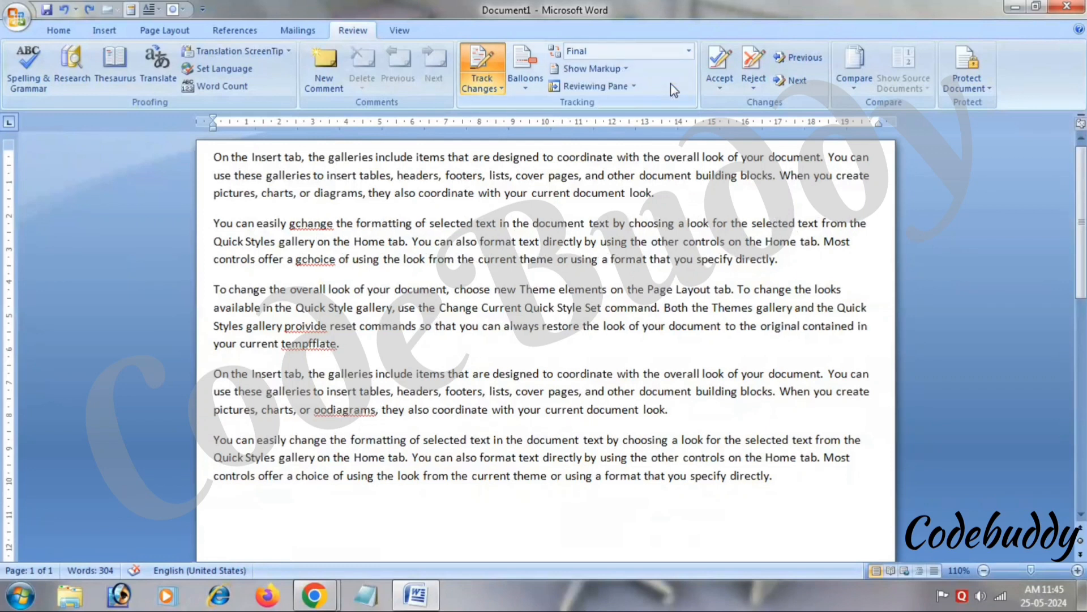
{"action": "left_click", "coordinate": [623, 67]}
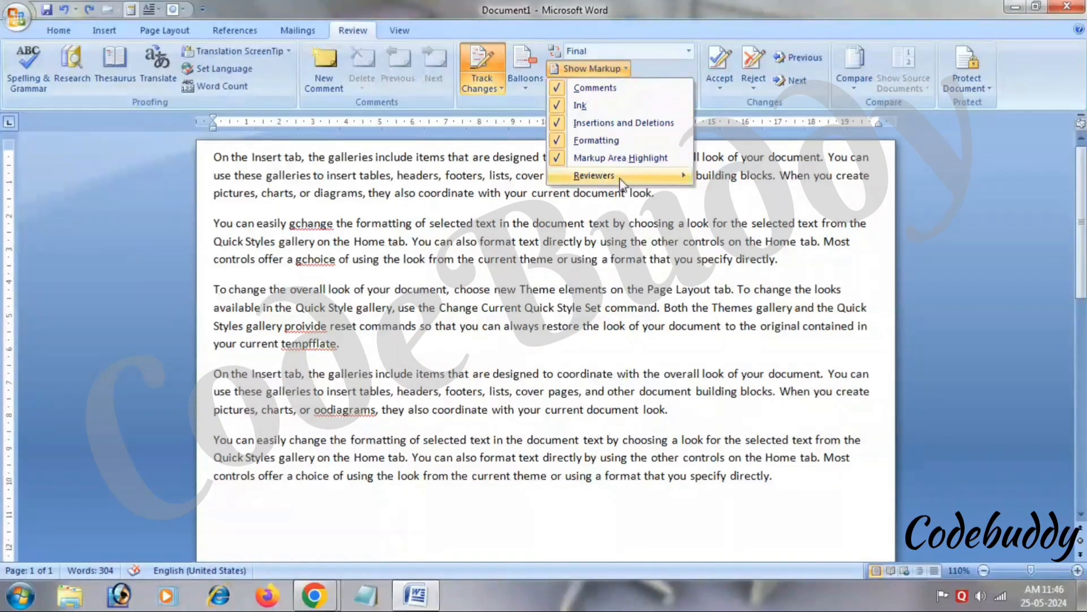
{"action": "mouse_move", "coordinate": [619, 177]}
{"action": "left_click", "coordinate": [555, 306]}
{"action": "left_click", "coordinate": [595, 86]}
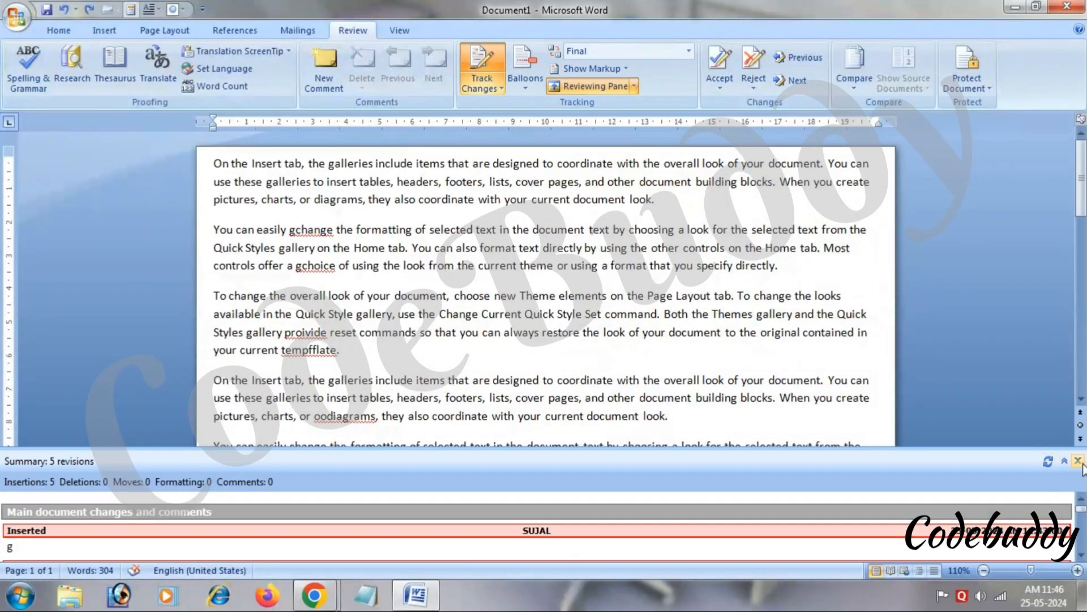
{"action": "left_click", "coordinate": [1077, 461]}
{"action": "left_click", "coordinate": [634, 87]}
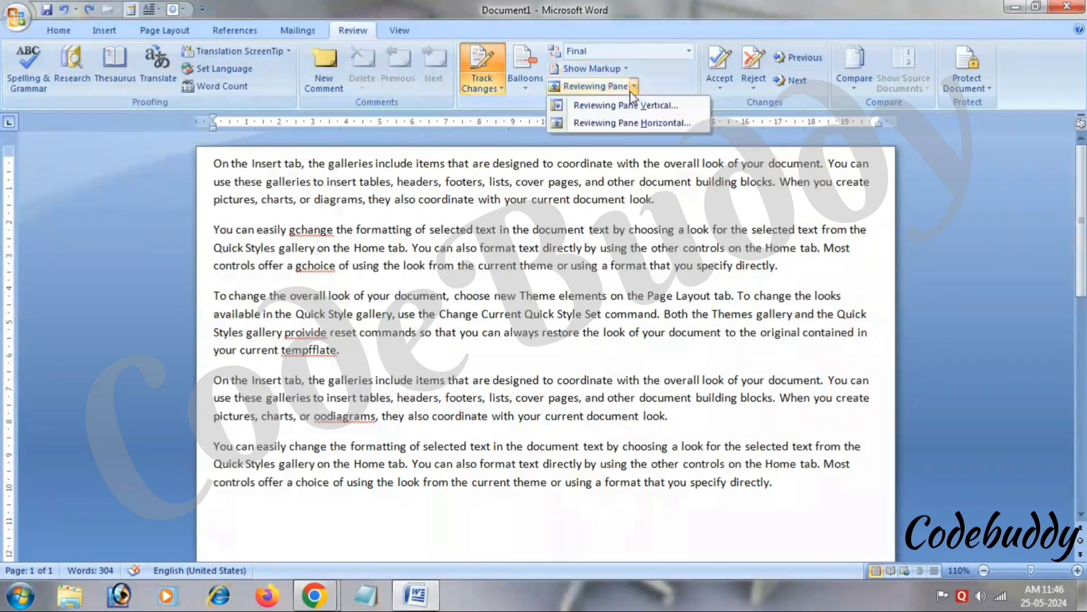
{"action": "left_click", "coordinate": [630, 106]}
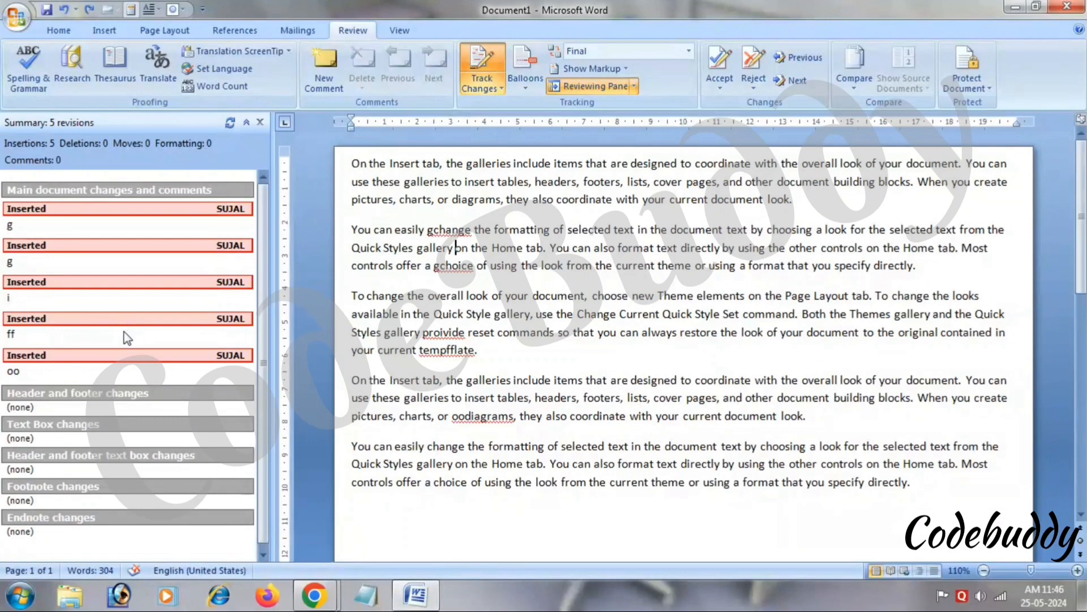
{"action": "left_click", "coordinate": [262, 123]}
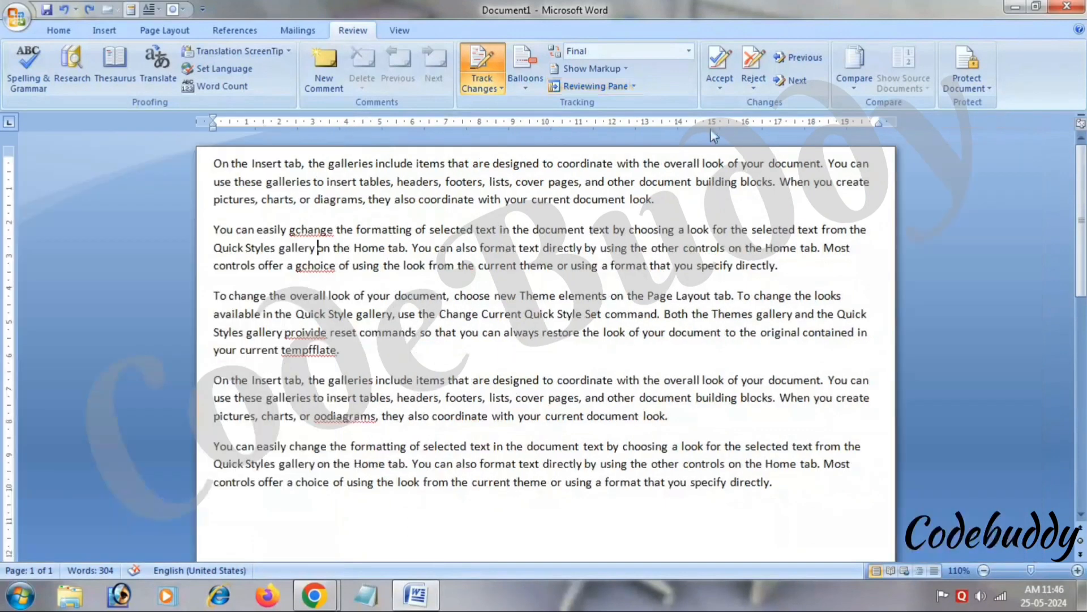
Accept the tracked 'g' insertions in 'gchange' and 'gchoice'.
{"action": "left_click", "coordinate": [719, 96]}
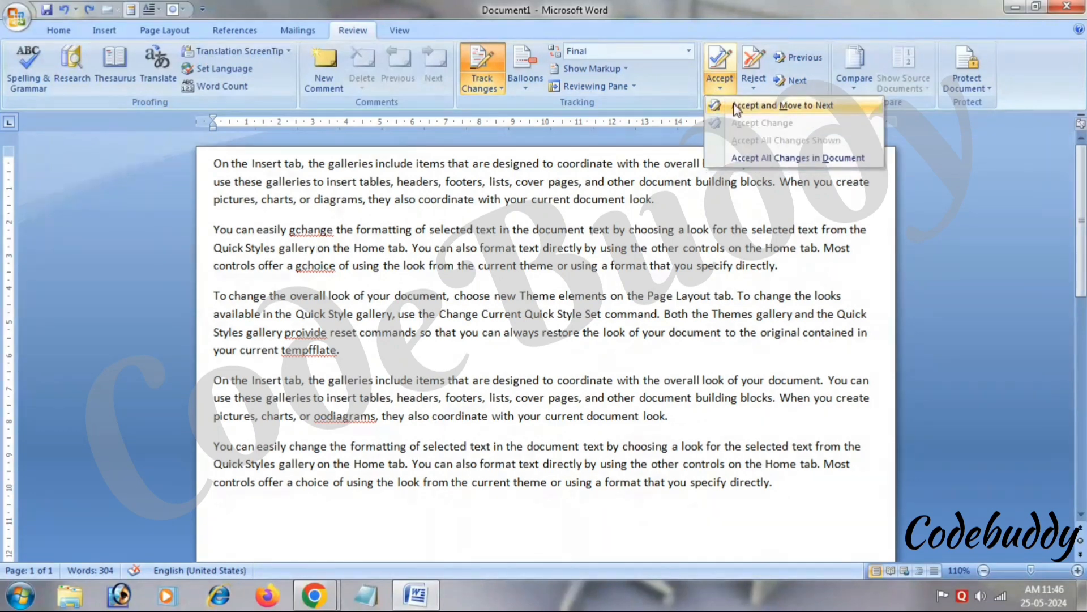
{"action": "left_click", "coordinate": [736, 106]}
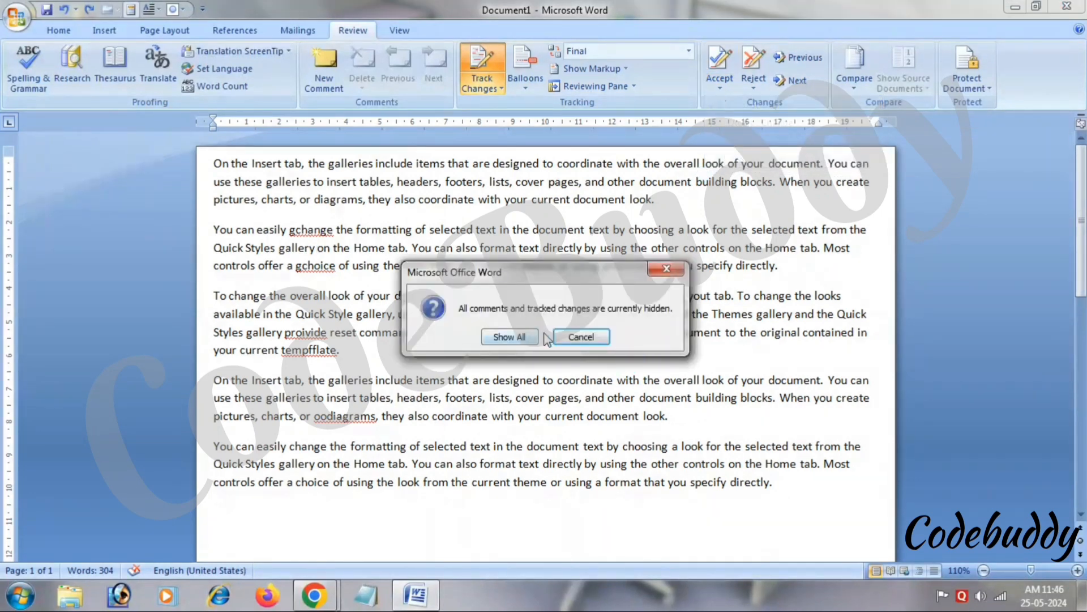
{"action": "left_click", "coordinate": [513, 338]}
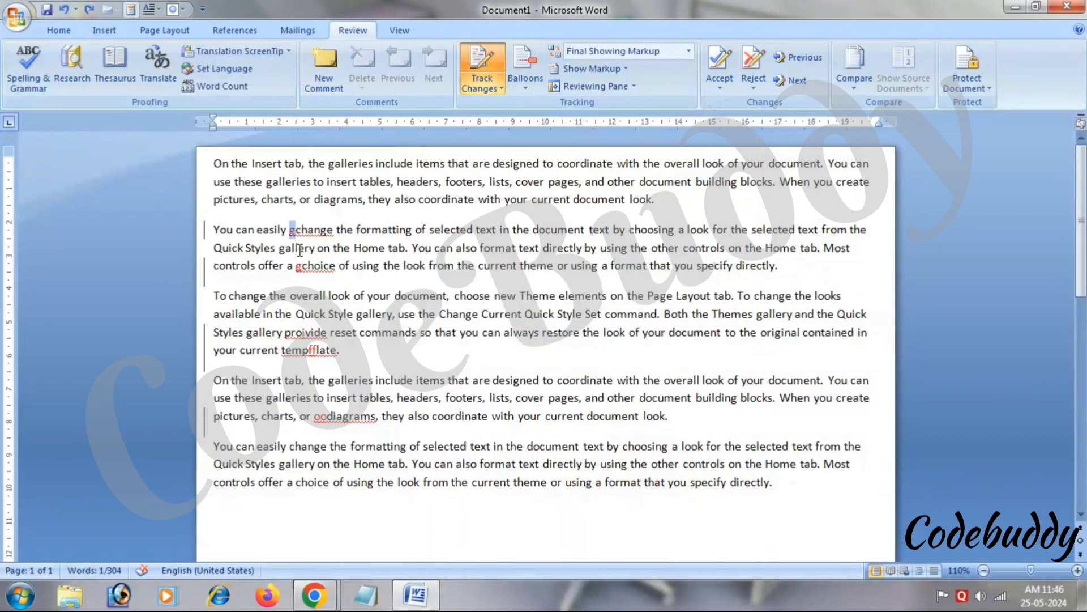
{"action": "left_click", "coordinate": [719, 62]}
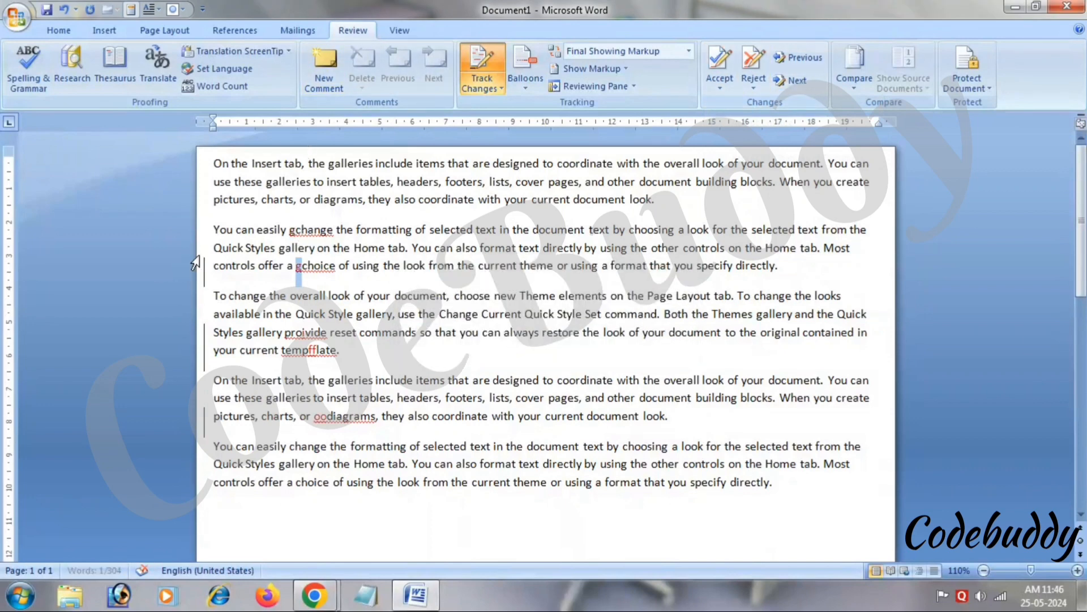
{"action": "left_click", "coordinate": [712, 64]}
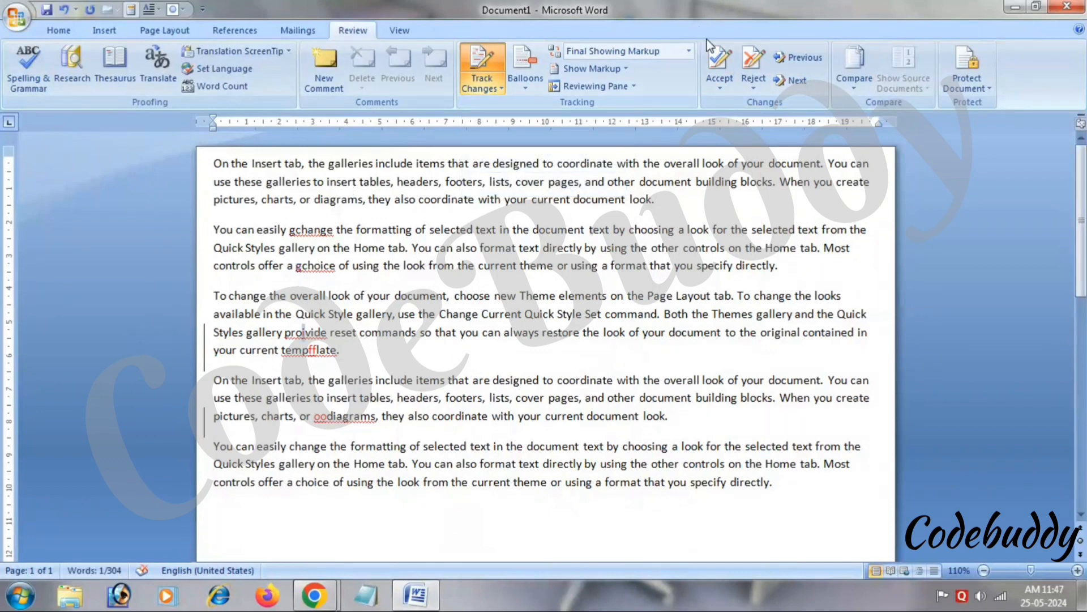
{"action": "left_click", "coordinate": [715, 57]}
{"action": "left_click", "coordinate": [715, 56]}
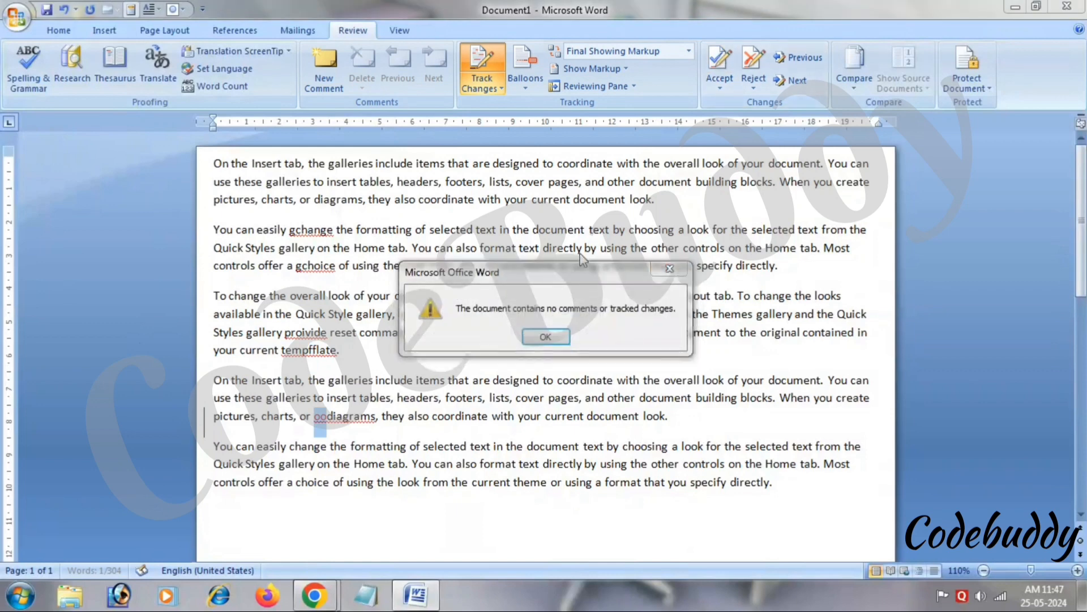
{"action": "left_click", "coordinate": [545, 337]}
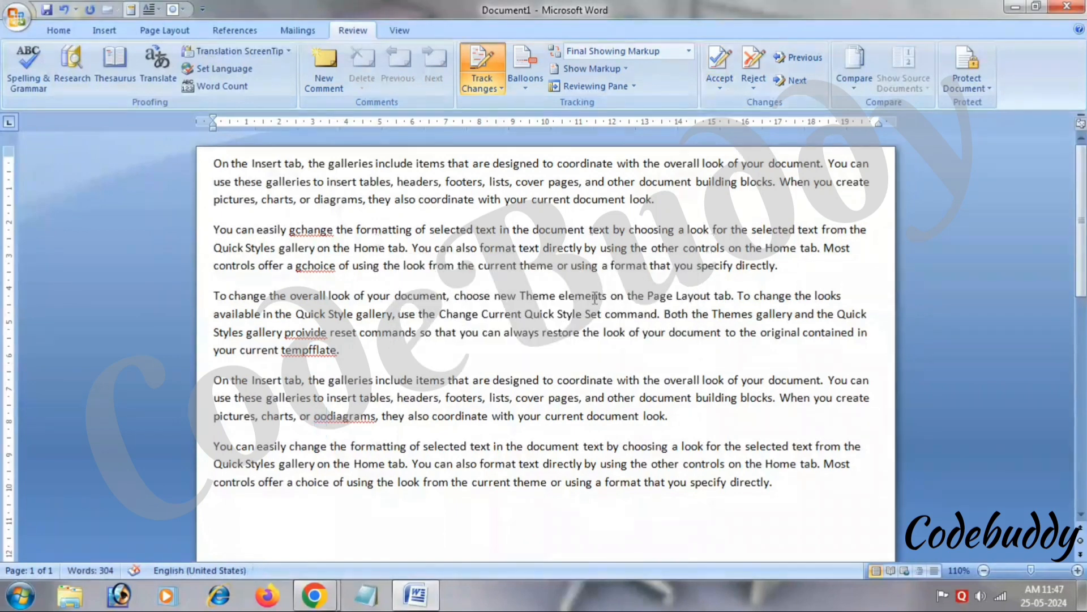
Reject the extra letters in 'proivide', 'tempfflate' and 'oodiagrams'.
{"action": "left_click", "coordinate": [753, 71]}
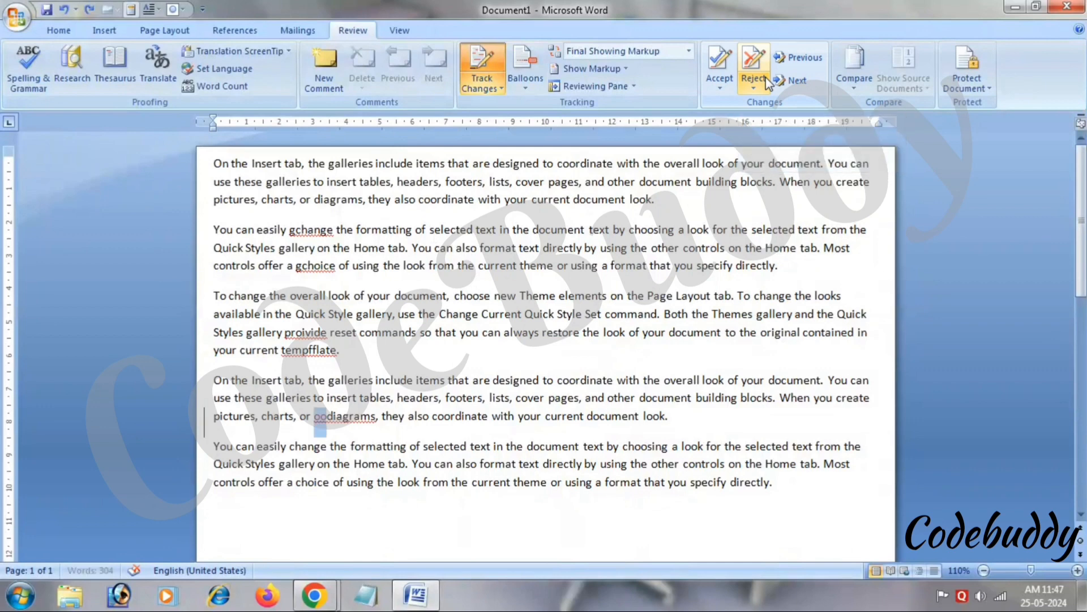
{"action": "left_click", "coordinate": [768, 82]}
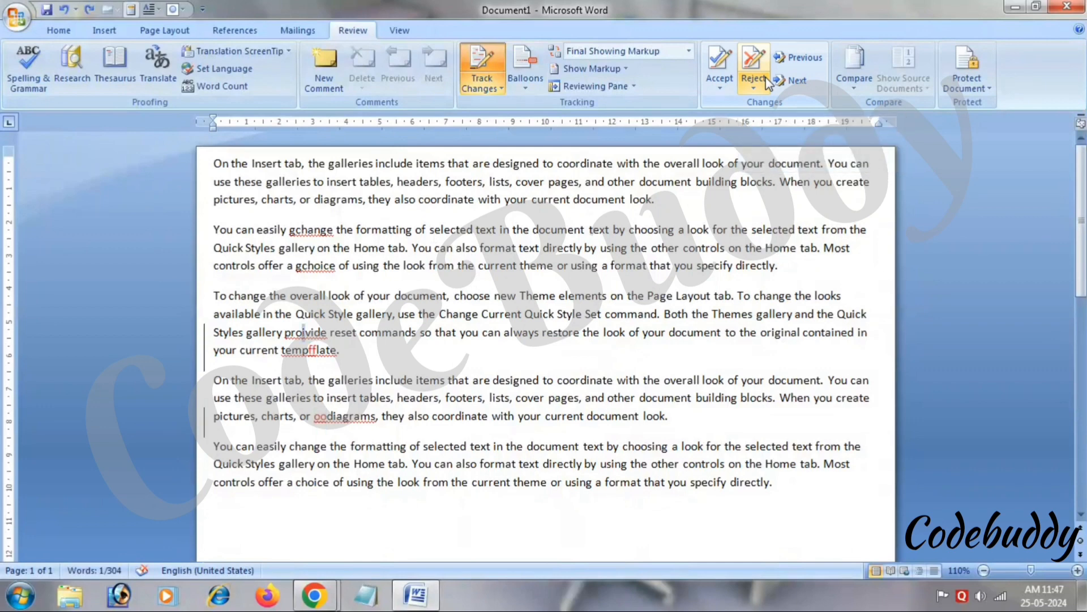
{"action": "left_click", "coordinate": [746, 67]}
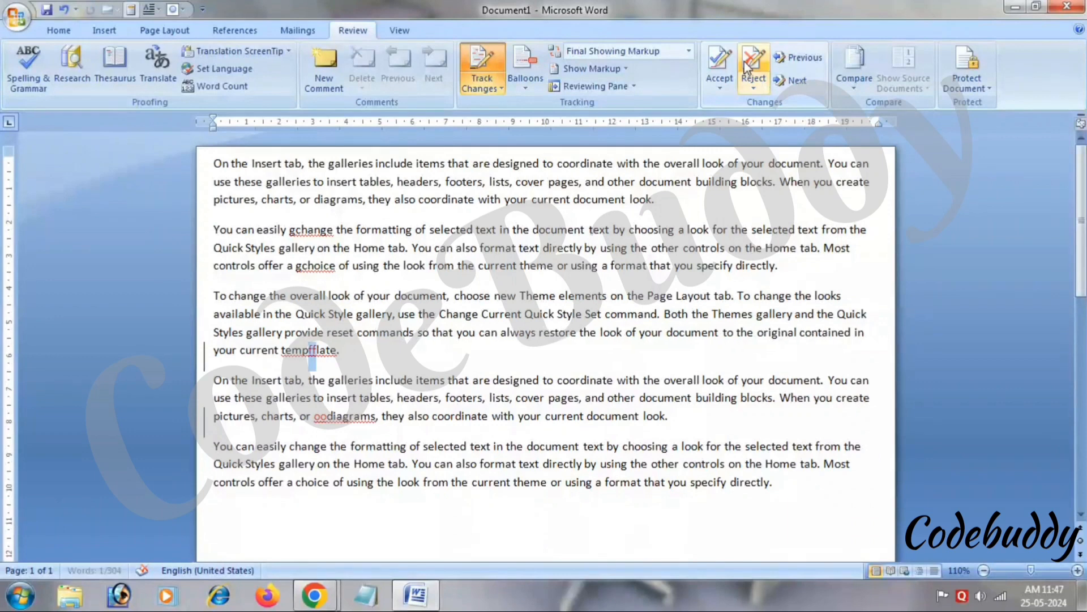
{"action": "left_click", "coordinate": [746, 66]}
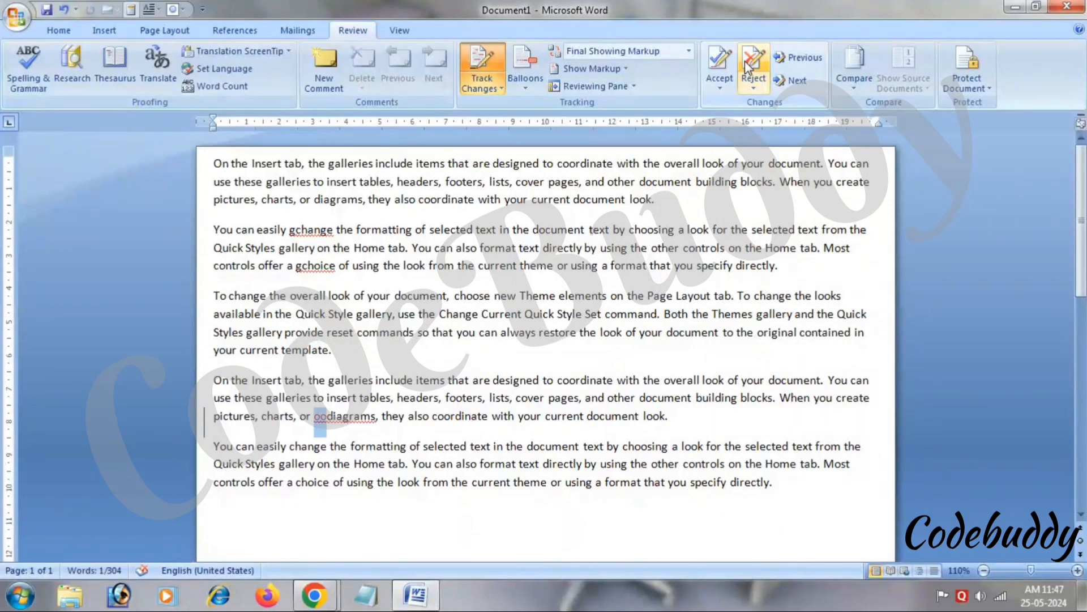
{"action": "left_click", "coordinate": [746, 67]}
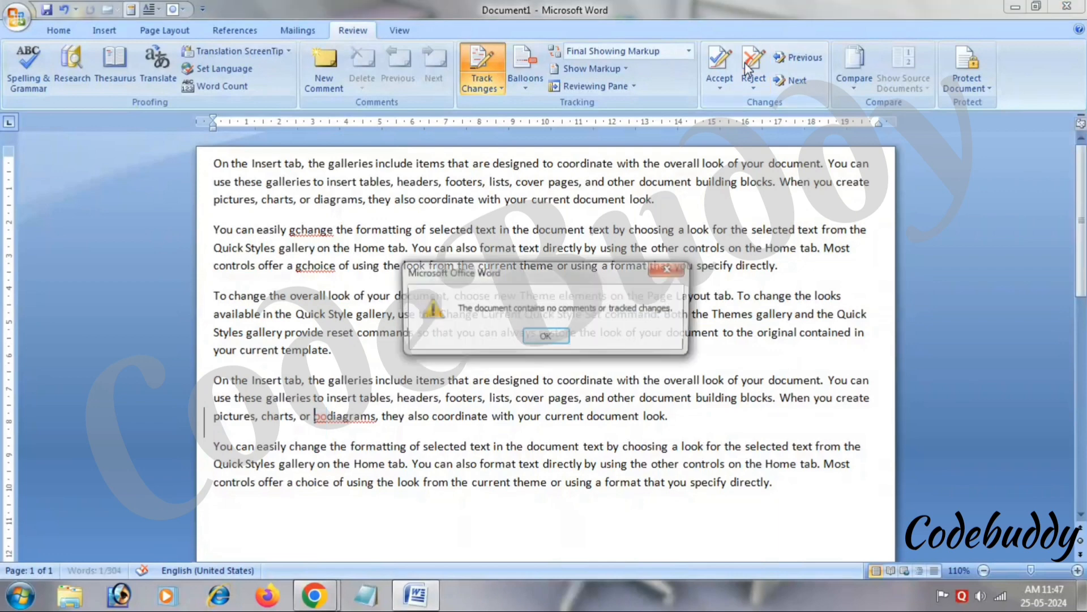
{"action": "left_click", "coordinate": [549, 344]}
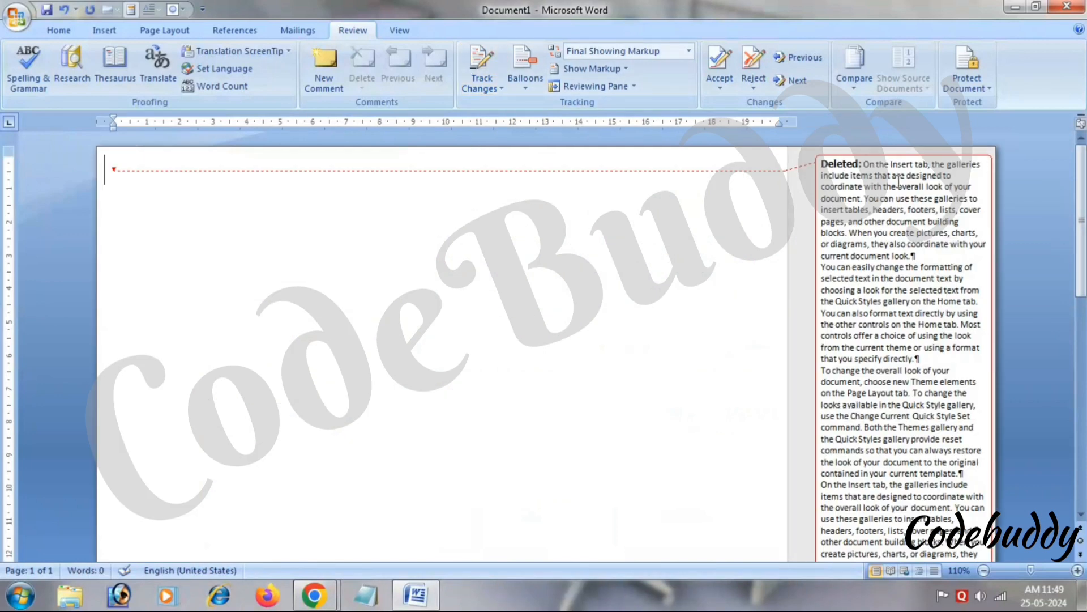
Select the tracked deletion of all text and accept it, leaving a blank page.
{"action": "left_click", "coordinate": [899, 182]}
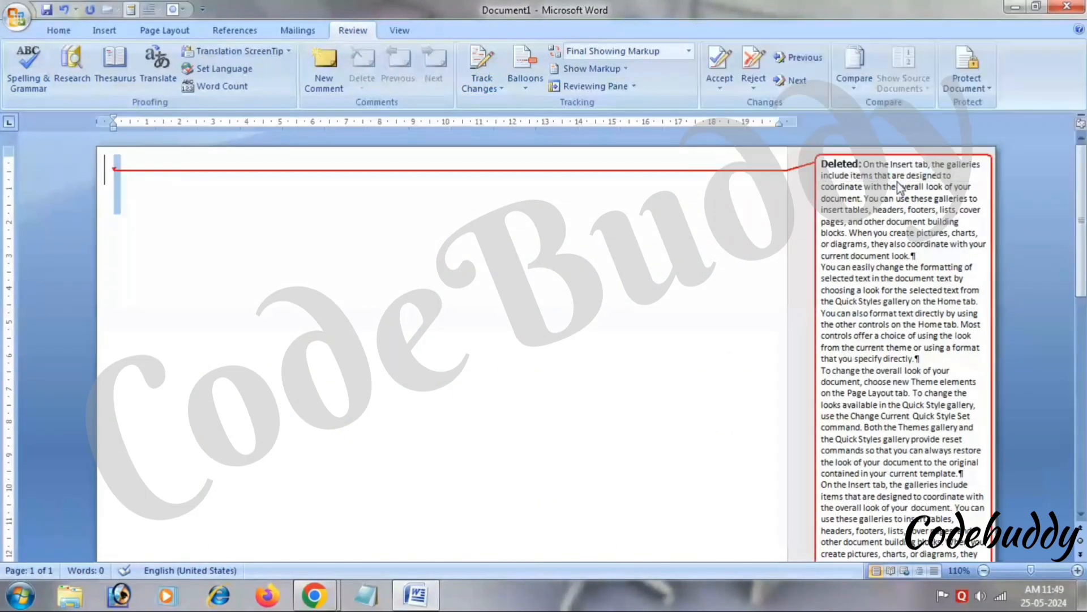
{"action": "key", "text": "Delete"}
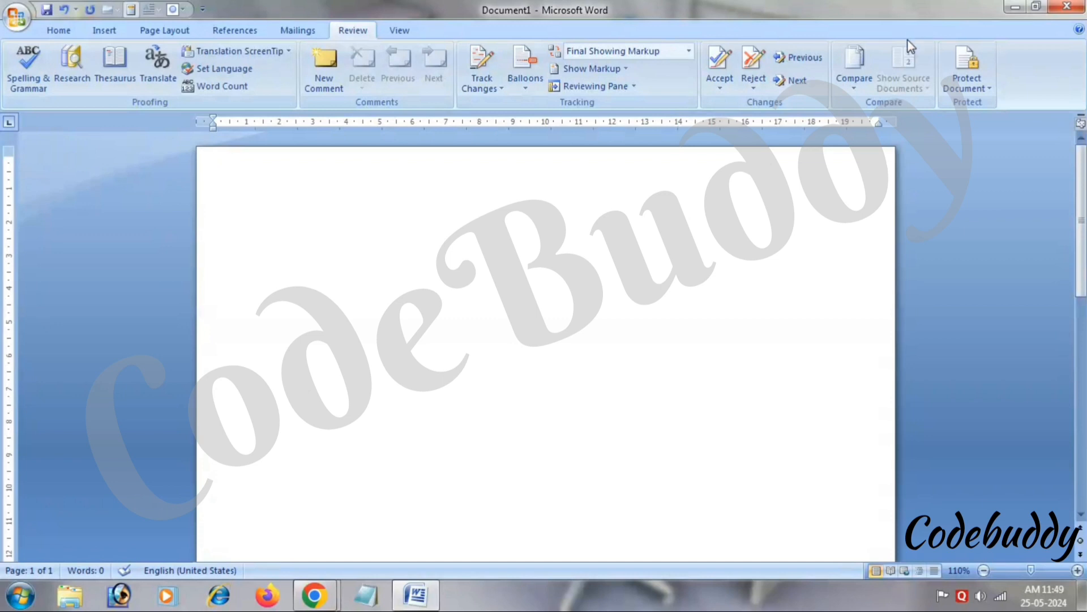
Open the Original document from the desktop, then close it while keeping Document1 open.
{"action": "left_click", "coordinate": [1015, 7]}
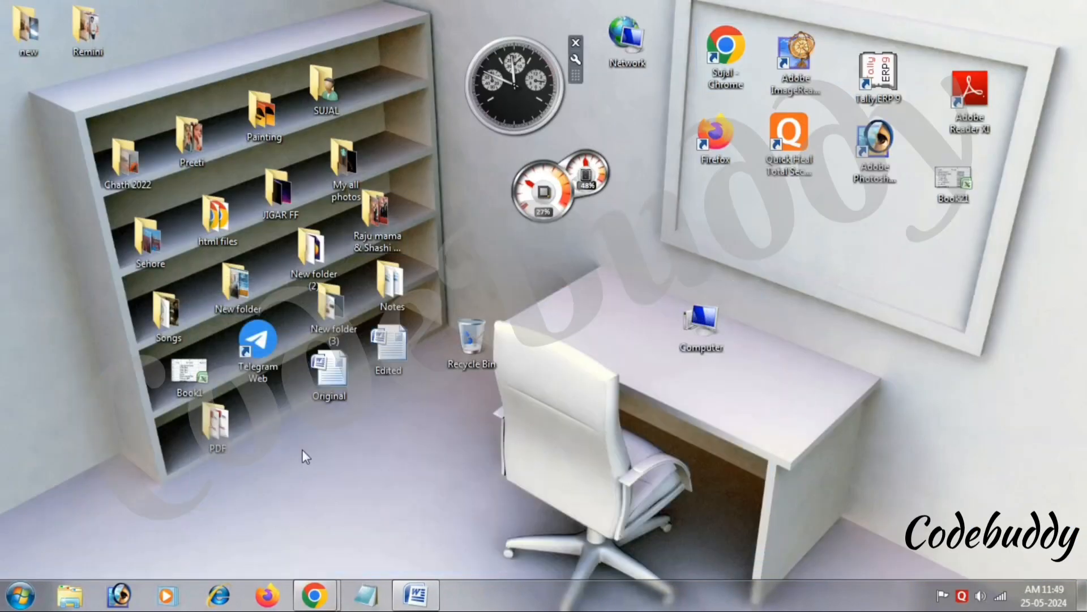
{"action": "double_click", "coordinate": [329, 371]}
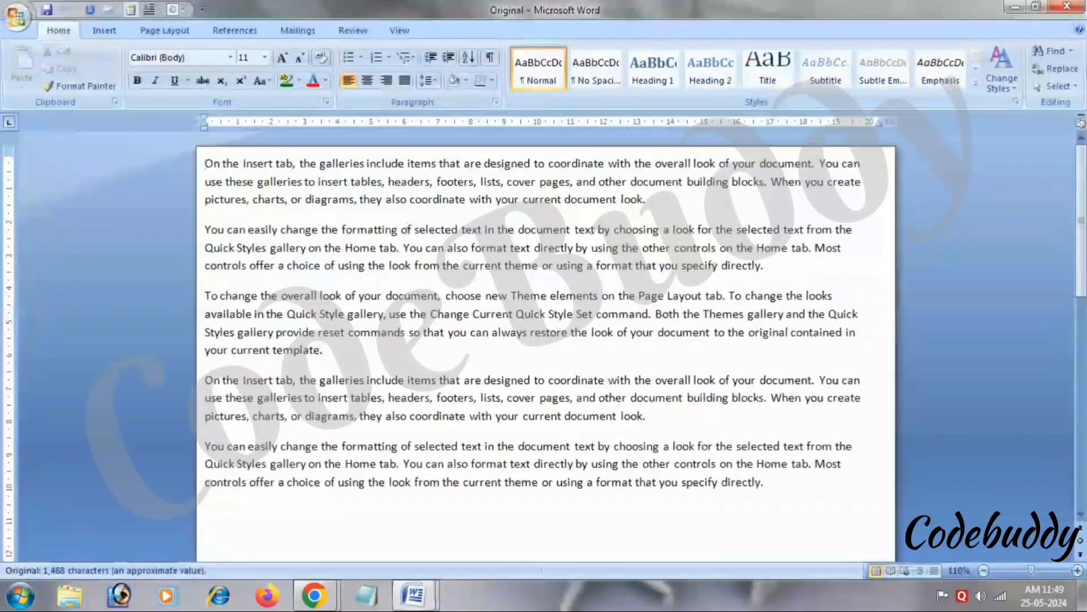
{"action": "left_click", "coordinate": [1067, 7]}
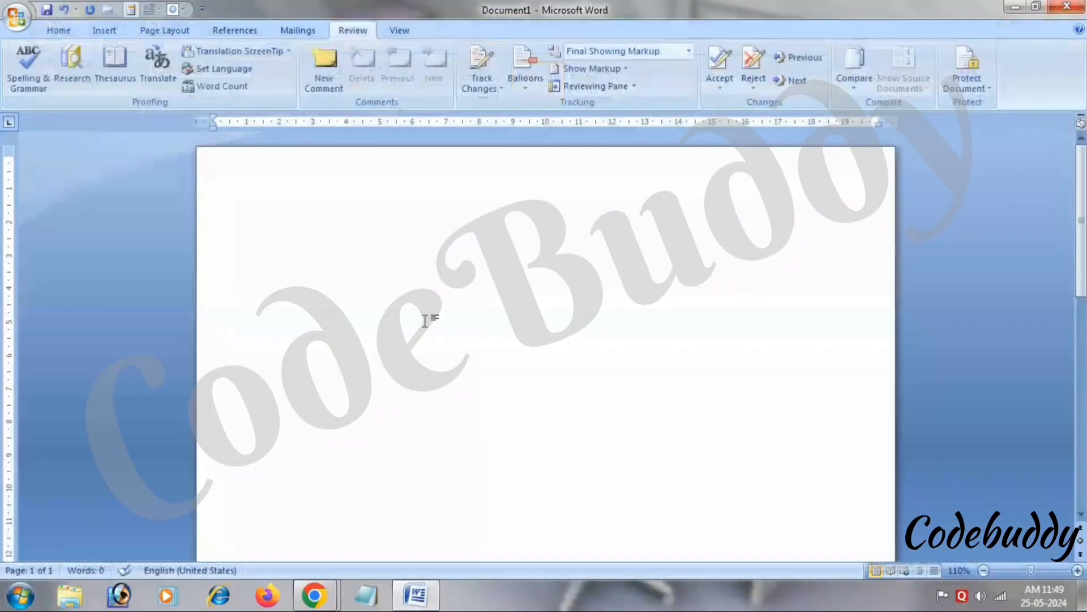
{"action": "left_click", "coordinate": [1073, 6]}
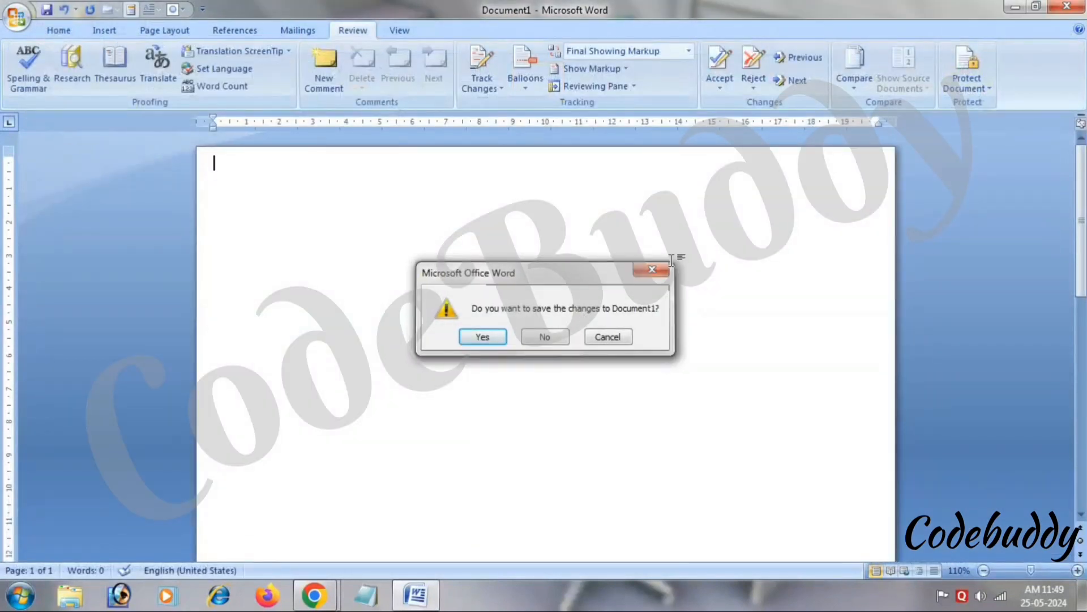
{"action": "left_click", "coordinate": [652, 269]}
Open the Edited and Original documents from the desktop, keeping Document1 open.
{"action": "double_click", "coordinate": [880, 15]}
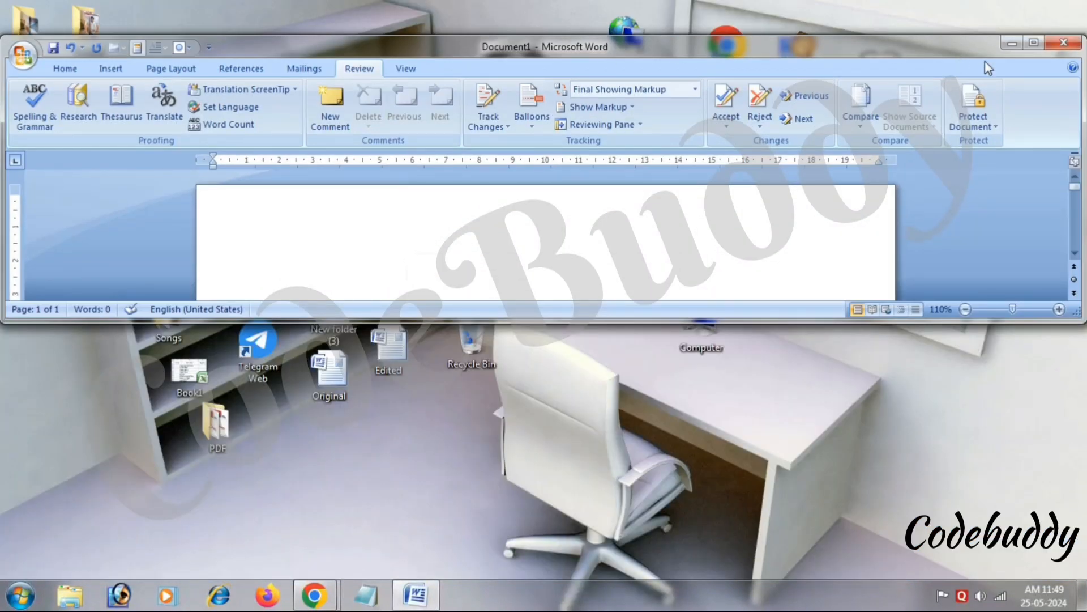
{"action": "left_click", "coordinate": [1012, 42]}
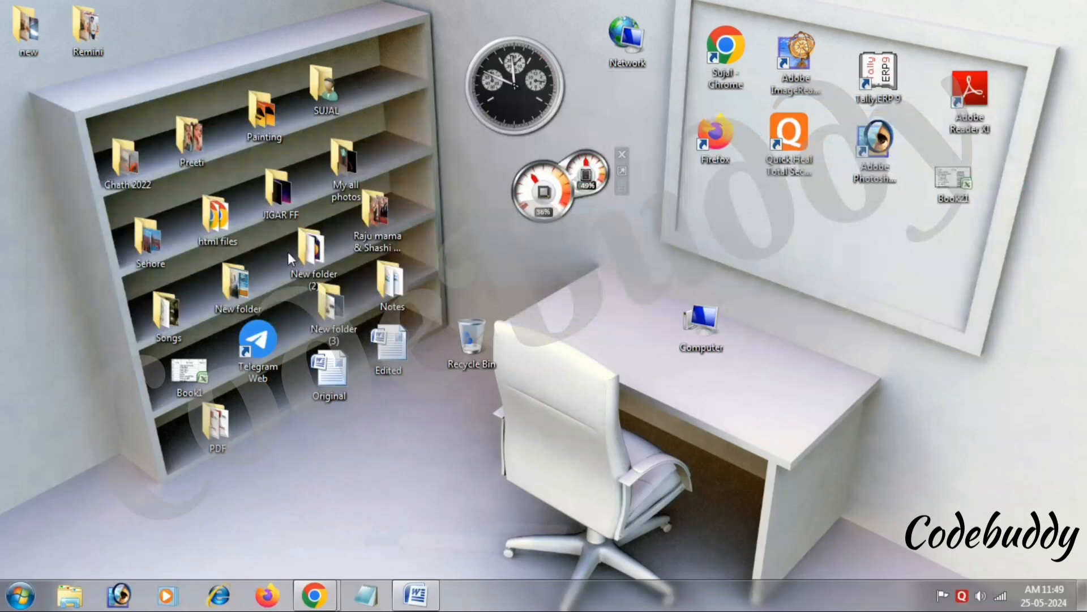
{"action": "double_click", "coordinate": [404, 358]}
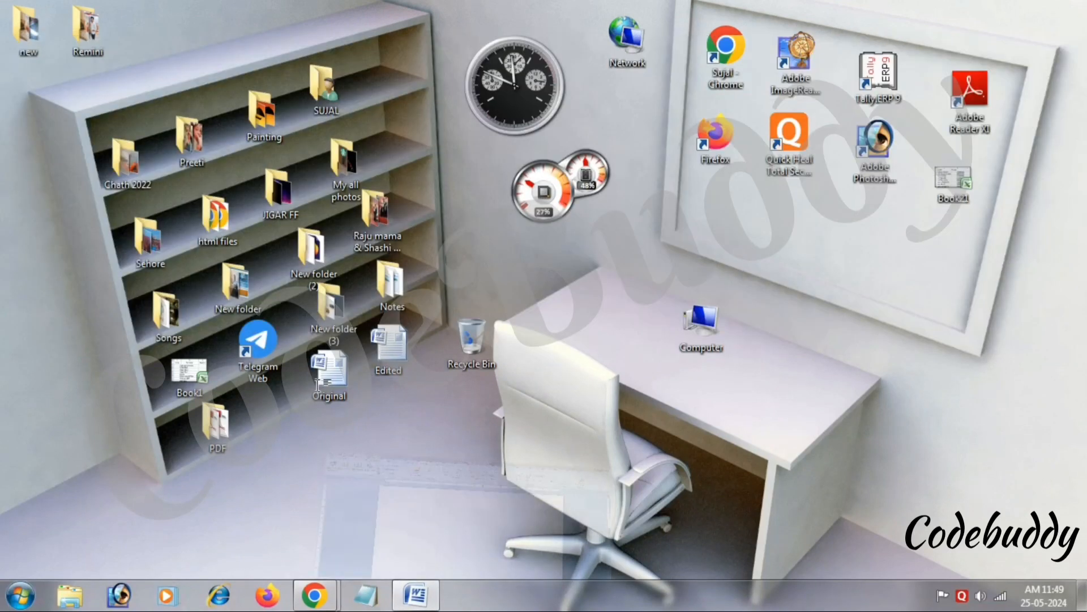
{"action": "double_click", "coordinate": [321, 380]}
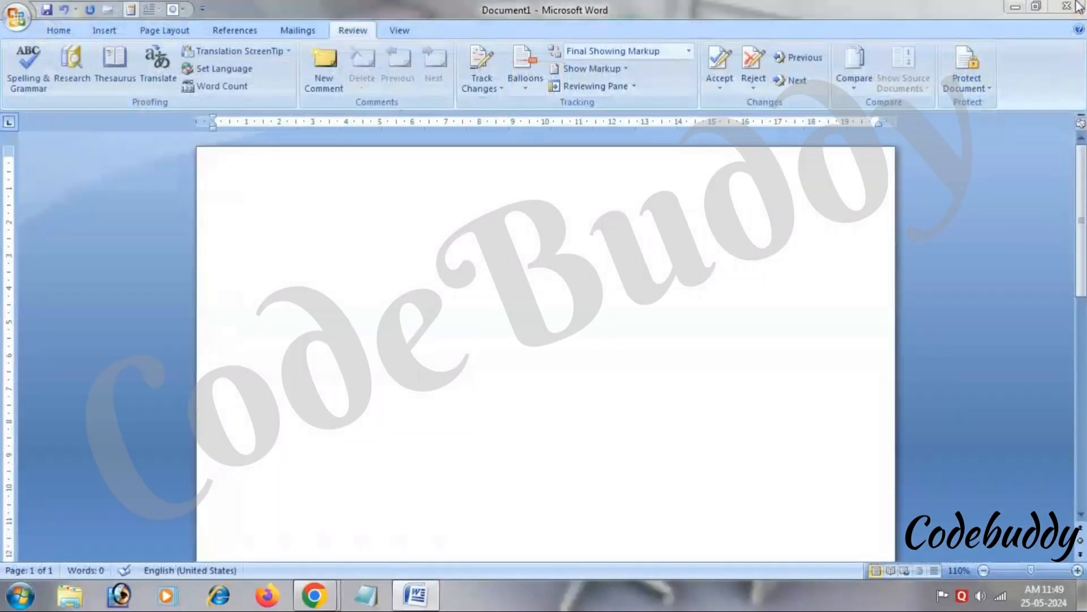
{"action": "left_click", "coordinate": [1067, 6]}
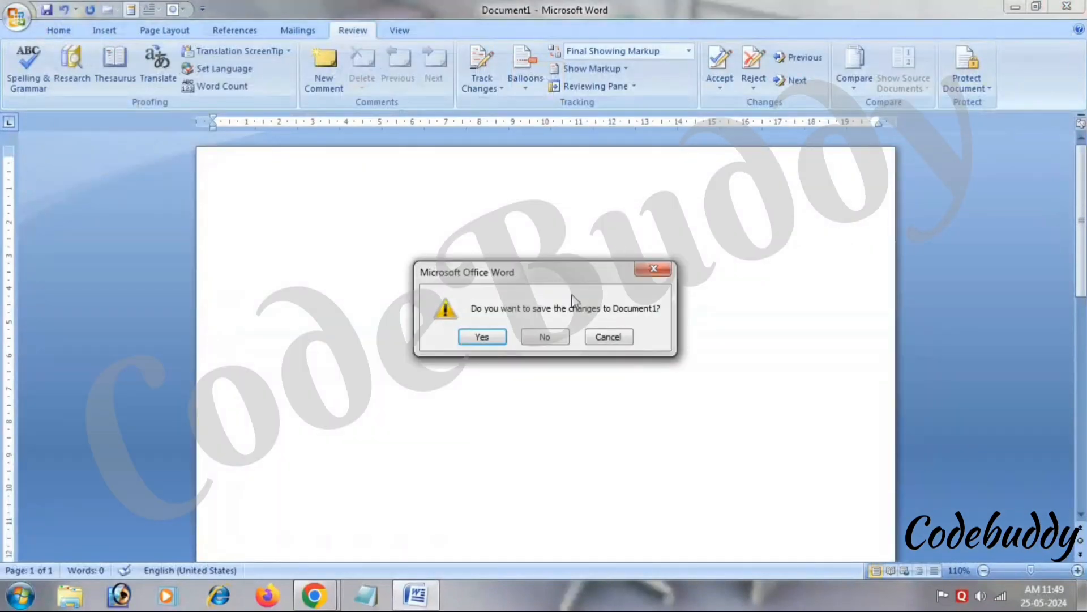
{"action": "left_click", "coordinate": [655, 269]}
Reopen the Edited document full screen, then return to the blank Document1.
{"action": "double_click", "coordinate": [878, 15]}
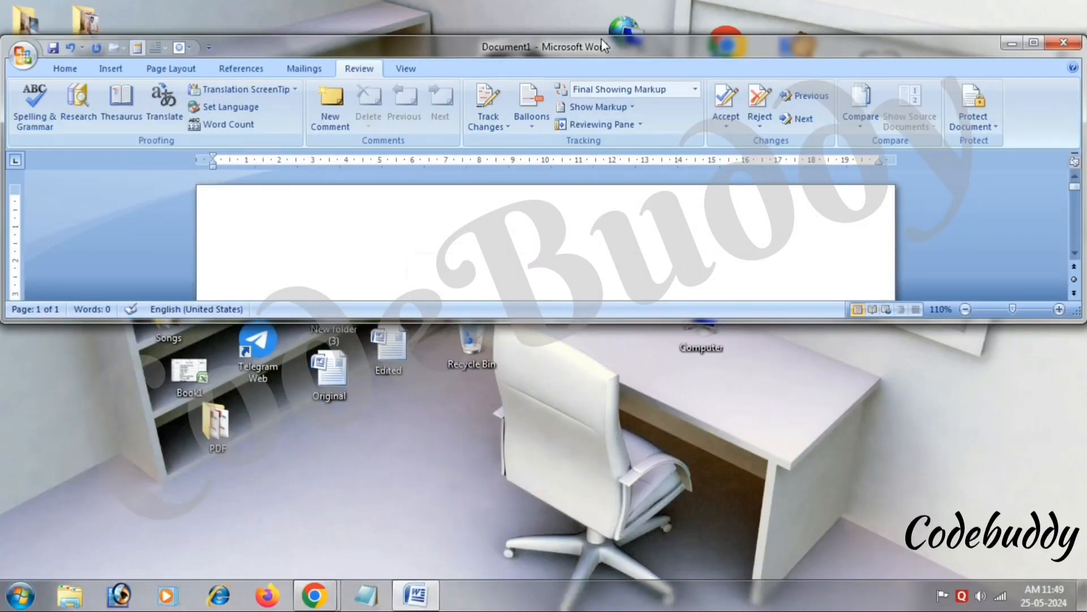
{"action": "left_click", "coordinate": [1012, 43]}
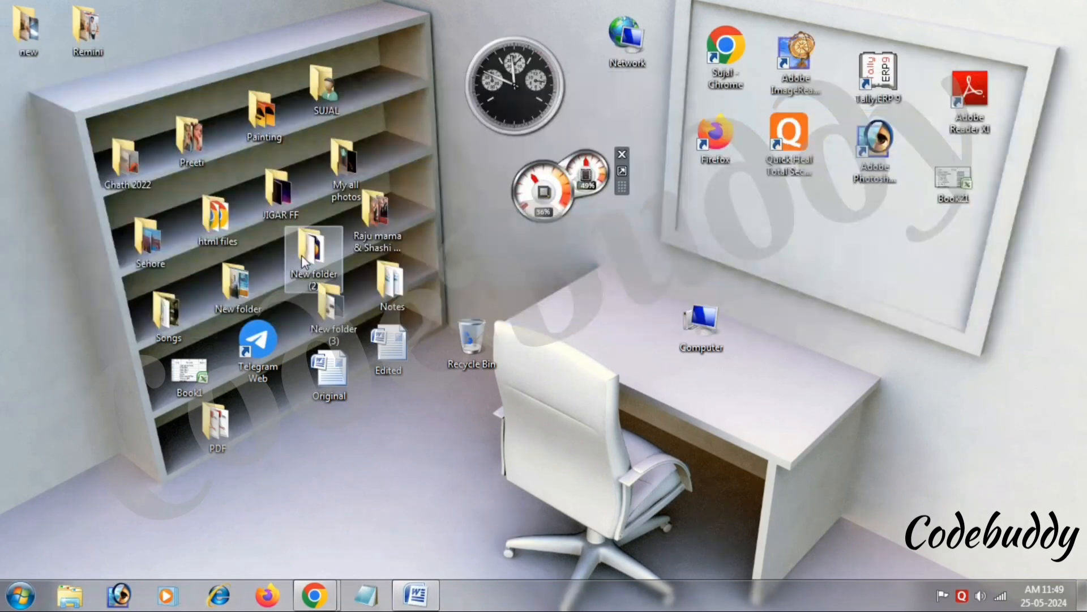
{"action": "double_click", "coordinate": [404, 366]}
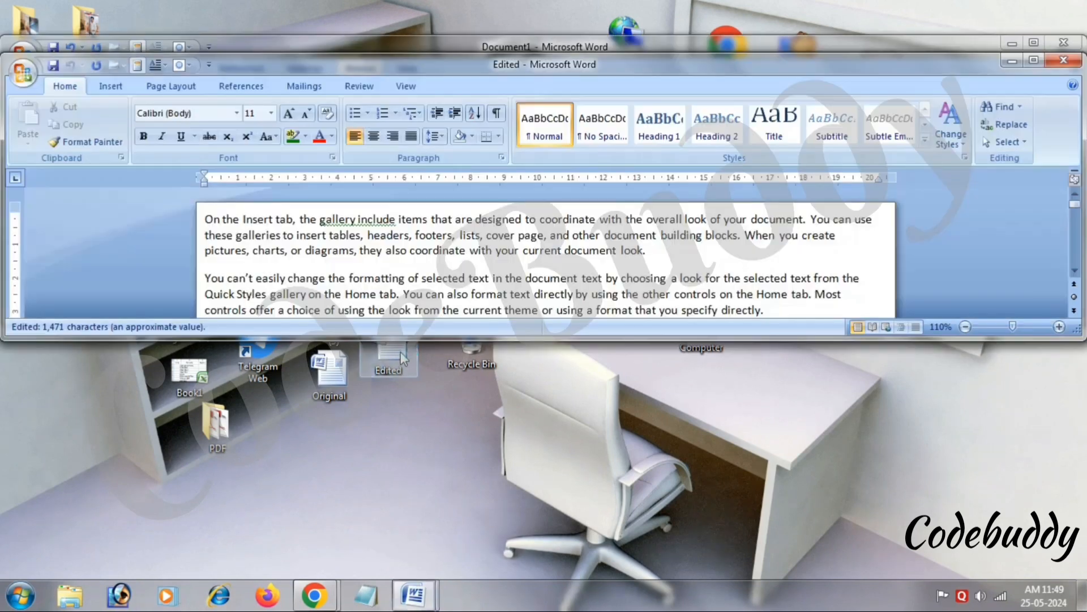
{"action": "left_click", "coordinate": [1033, 61]}
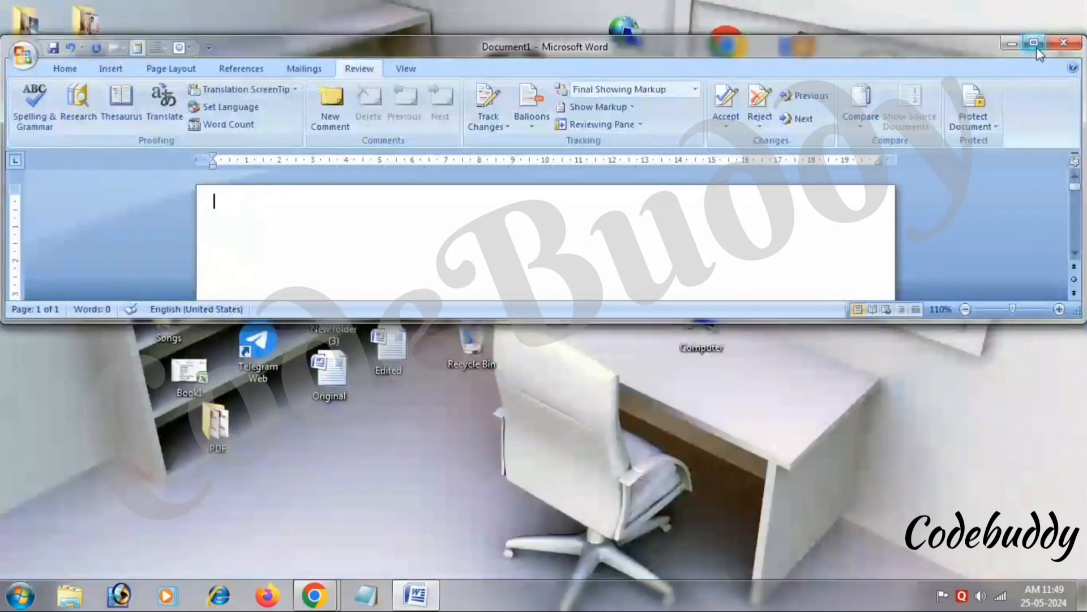
{"action": "left_click", "coordinate": [1035, 46]}
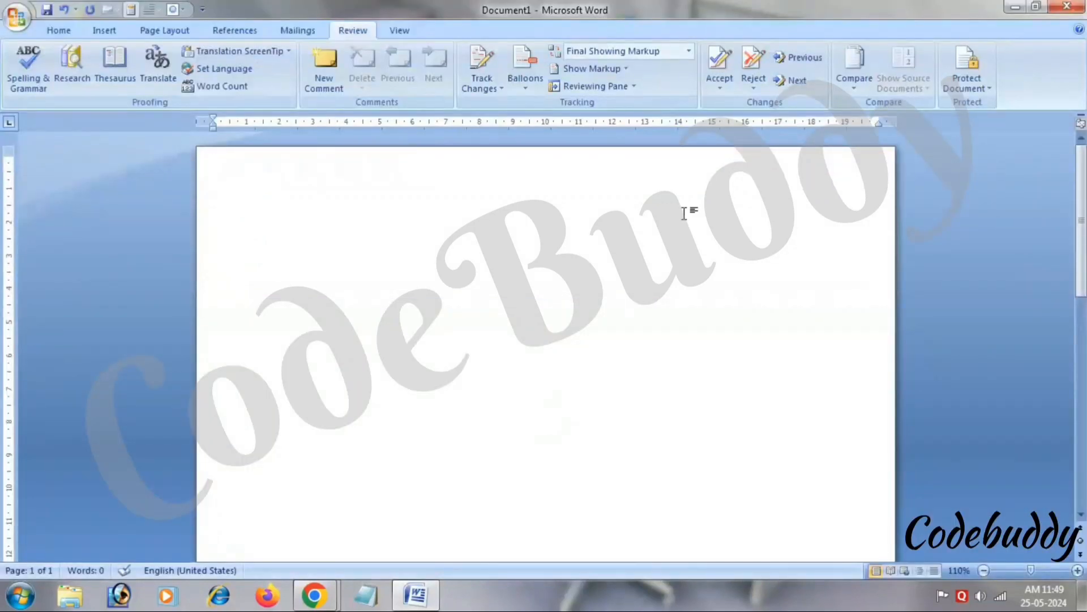
Start Compare Documents and choose Original.docx on the Desktop as the original.
{"action": "left_click", "coordinate": [855, 72]}
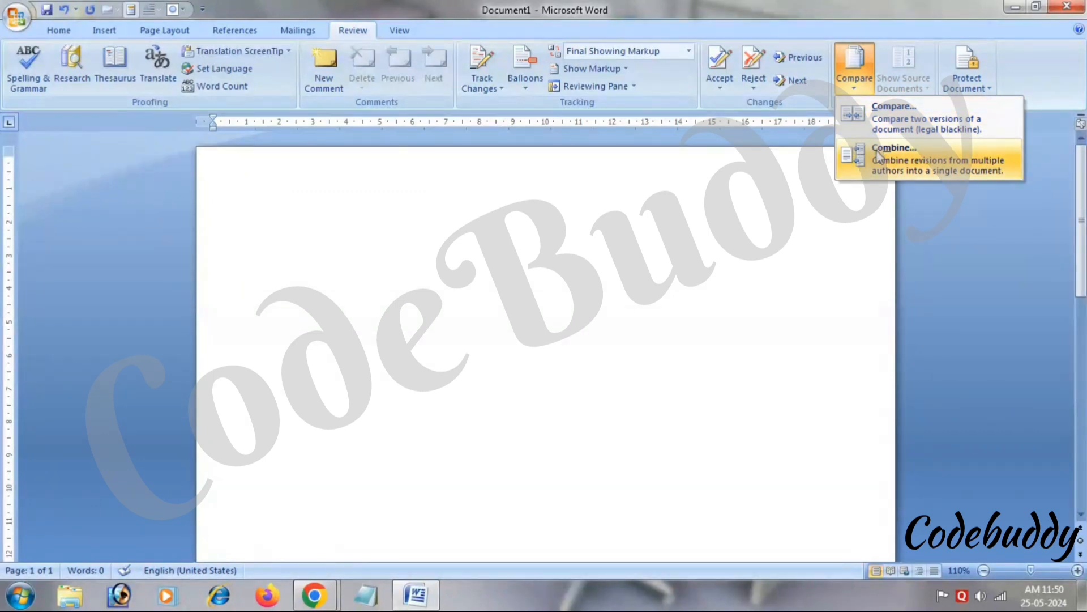
{"action": "left_click", "coordinate": [888, 126]}
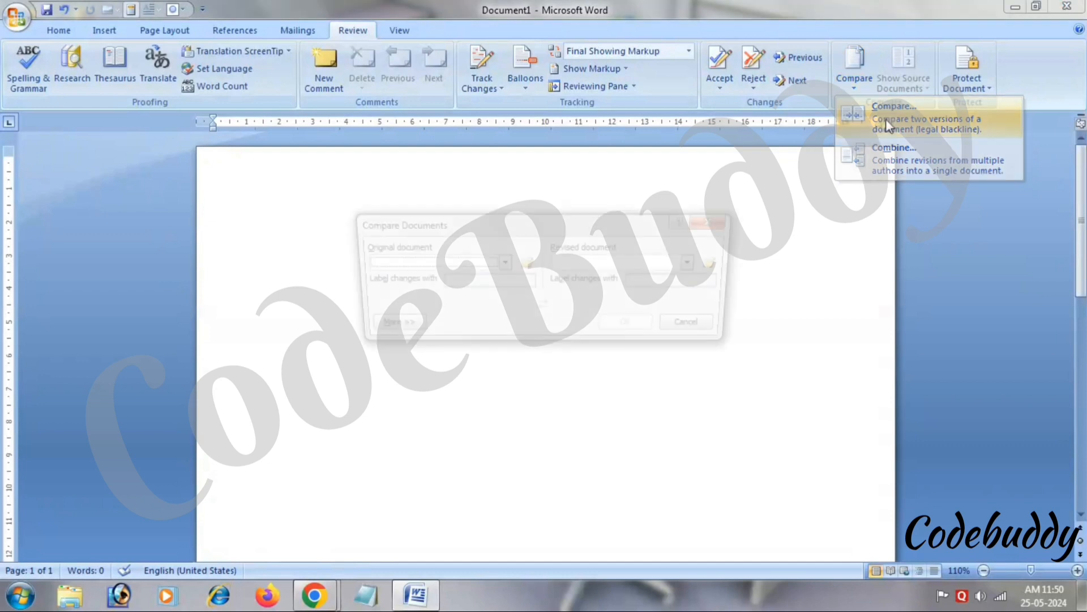
{"action": "left_click", "coordinate": [526, 269]}
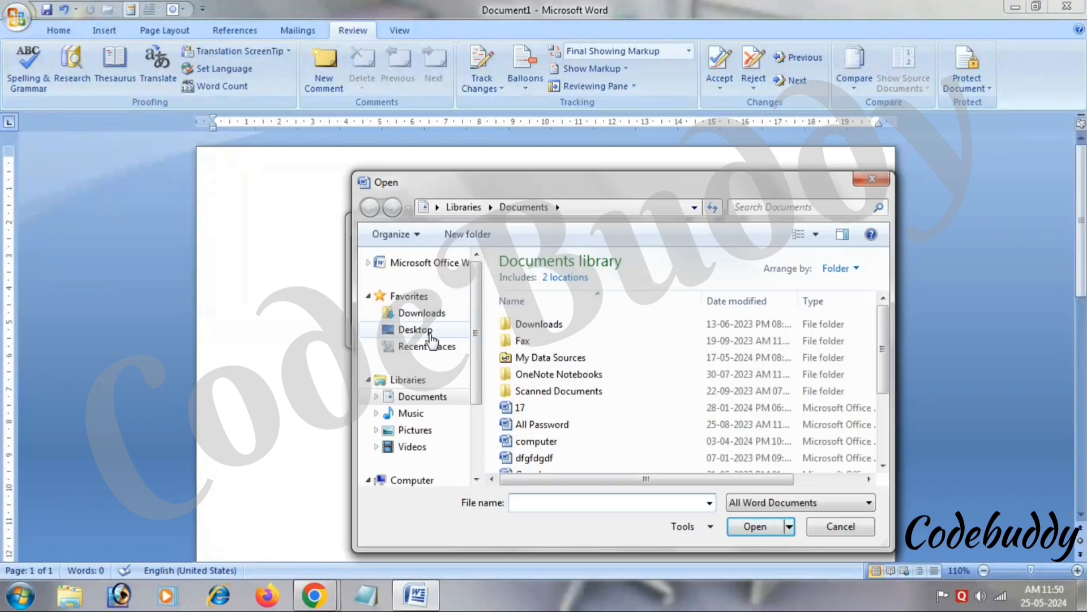
{"action": "left_click", "coordinate": [415, 330]}
{"action": "left_click", "coordinate": [527, 503]}
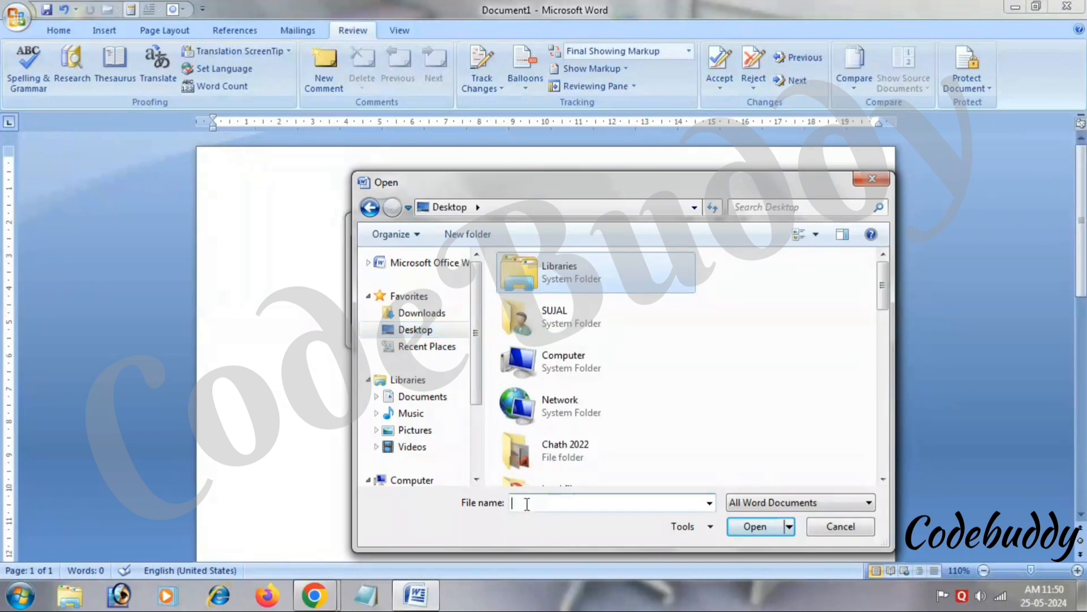
{"action": "type", "text": "or"}
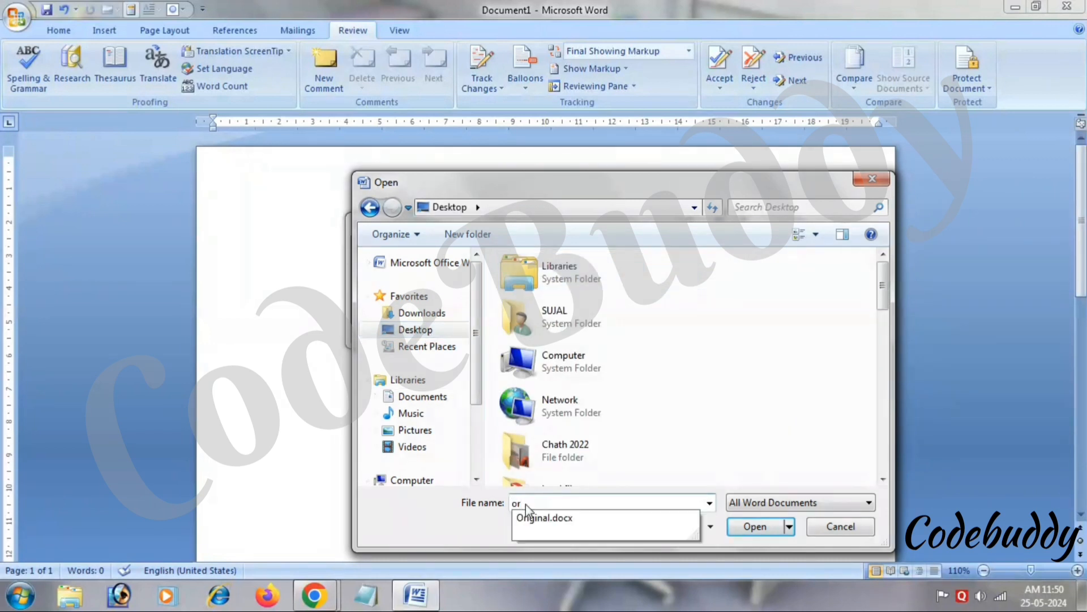
{"action": "key", "text": "Down"}
{"action": "key", "text": "Return"}
{"action": "key", "text": "Return"}
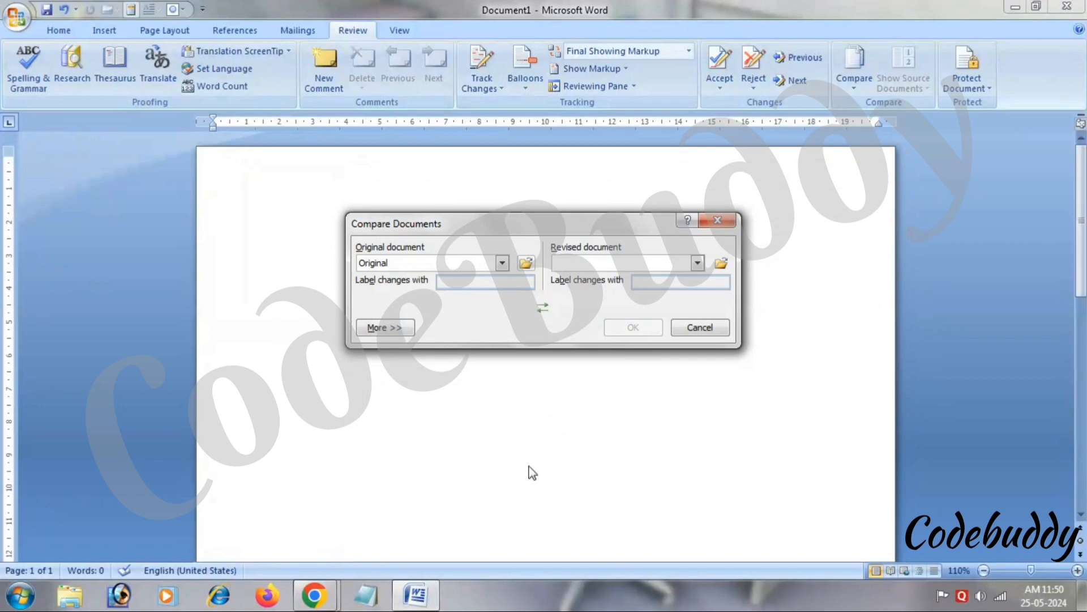
Choose Edited.docx on the Desktop as the revised document and run the comparison.
{"action": "left_click", "coordinate": [721, 265]}
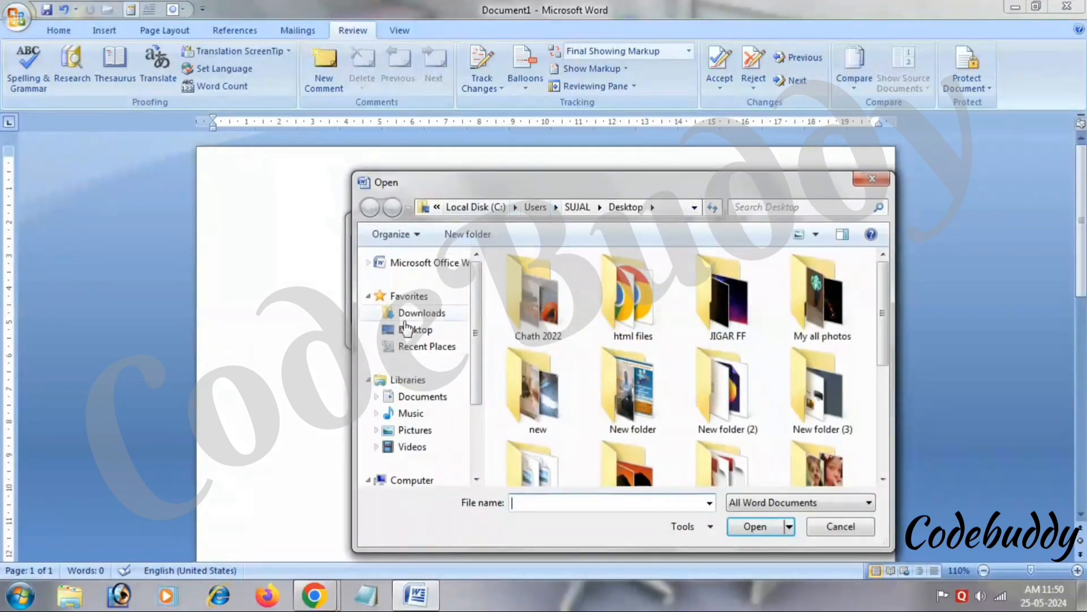
{"action": "left_click", "coordinate": [405, 345]}
{"action": "left_click", "coordinate": [405, 329]}
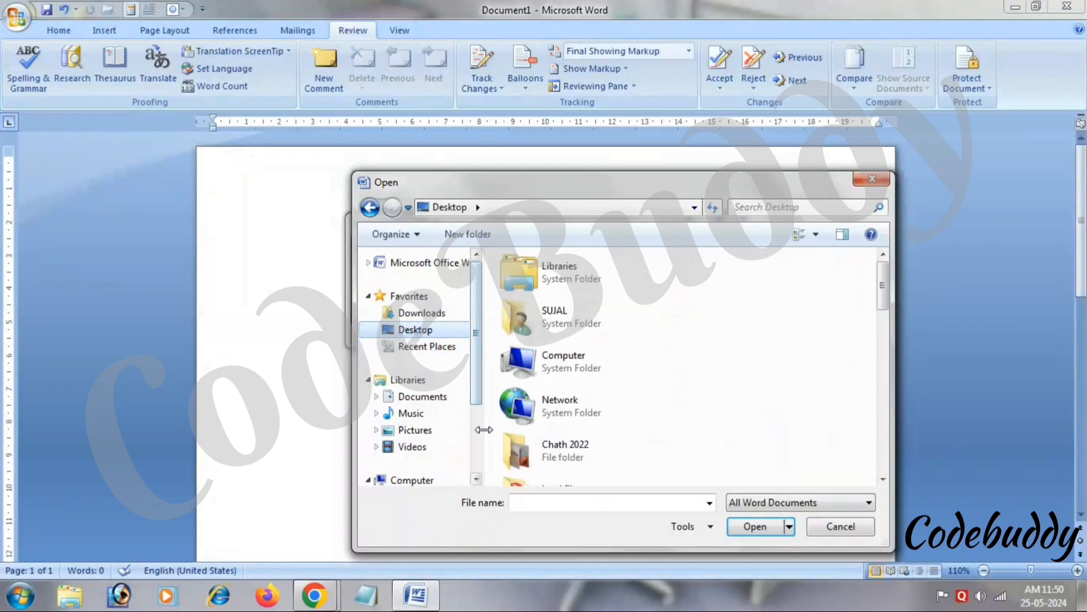
{"action": "left_click", "coordinate": [528, 502]}
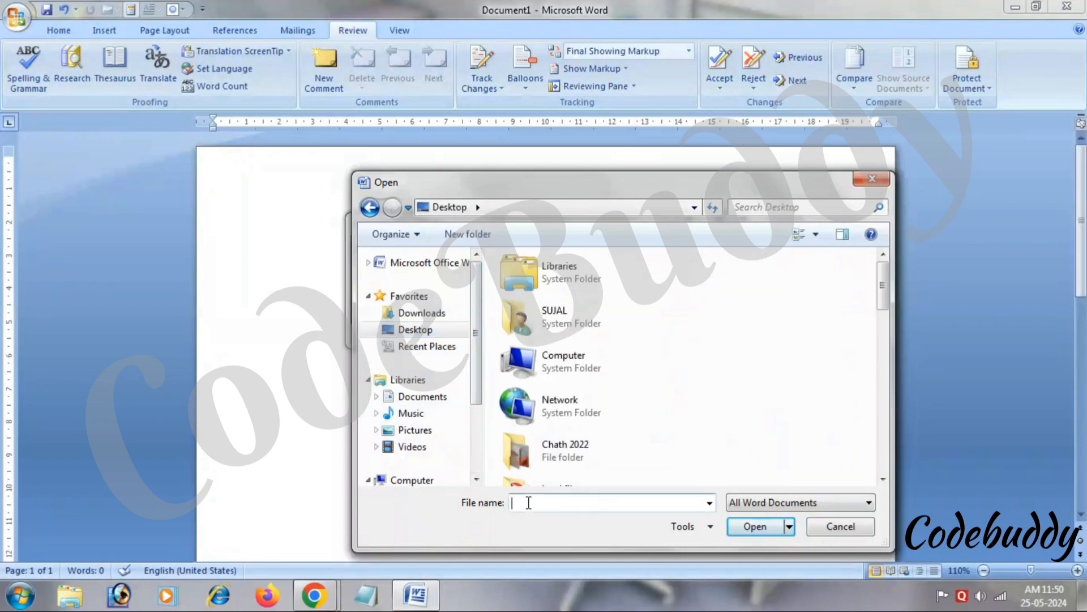
{"action": "type", "text": "ed"}
{"action": "key", "text": "Down"}
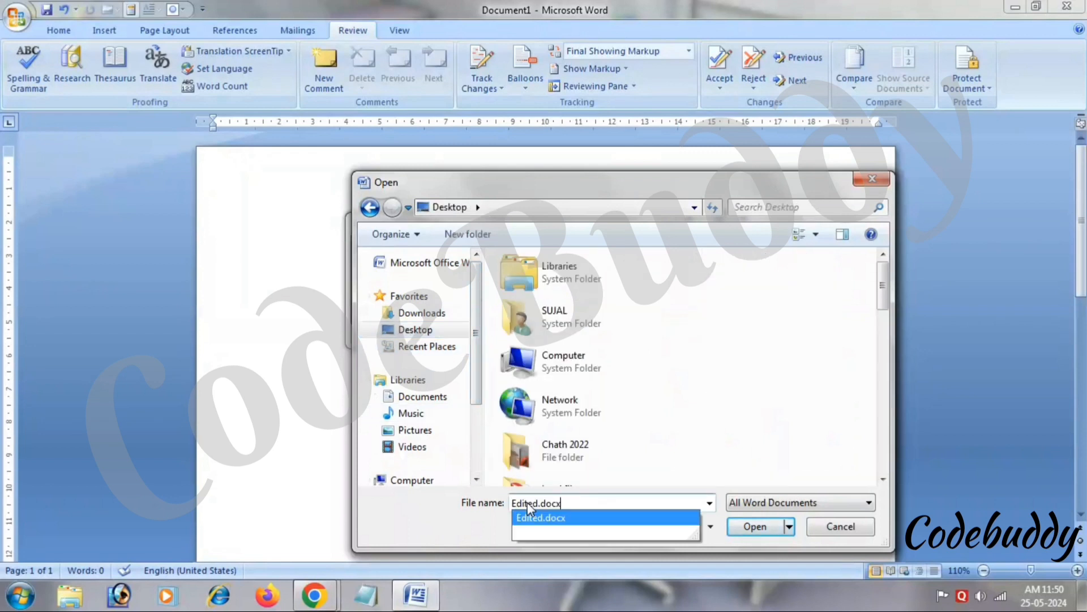
{"action": "key", "text": "Return"}
{"action": "left_click", "coordinate": [611, 329]}
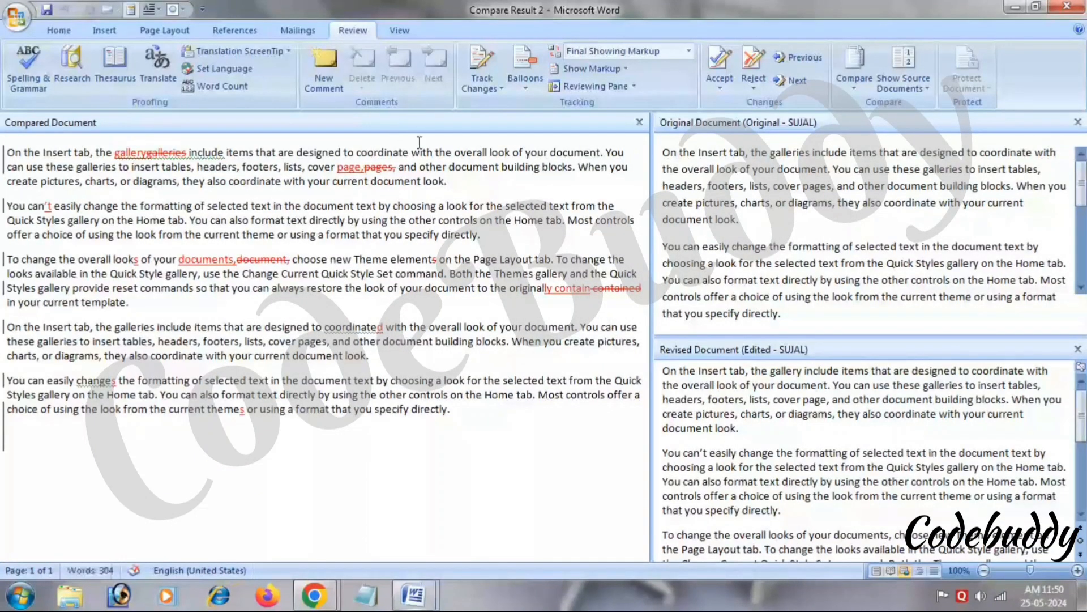
Widen the Original and Revised panes and scroll through differences like 'gallery' and 'can't'.
{"action": "left_click_drag", "start_coordinate": [652, 213], "coordinate": [457, 216]}
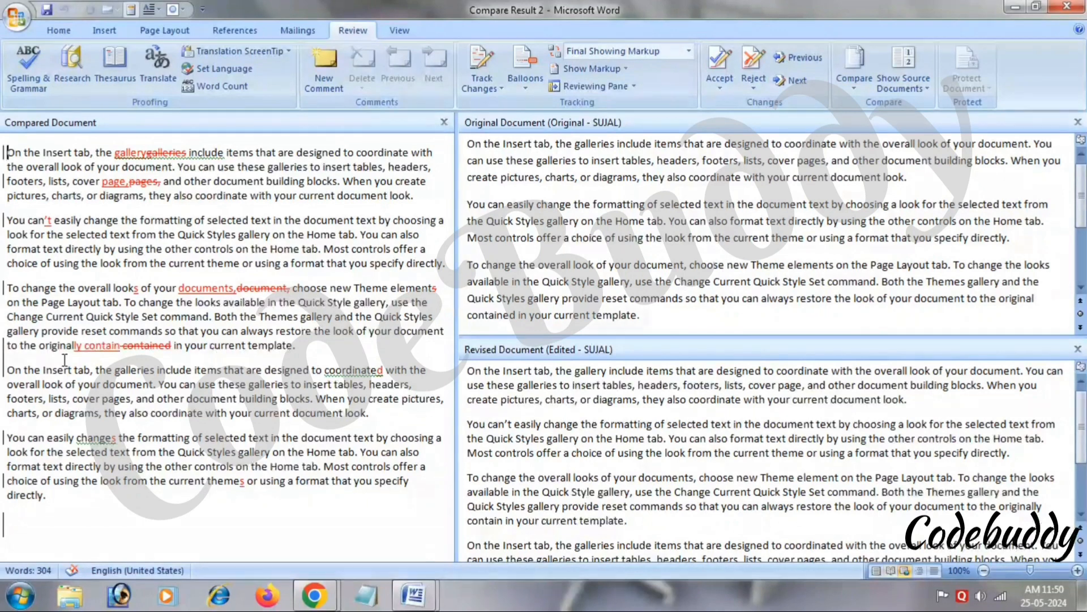
{"action": "mouse_move", "coordinate": [65, 360]}
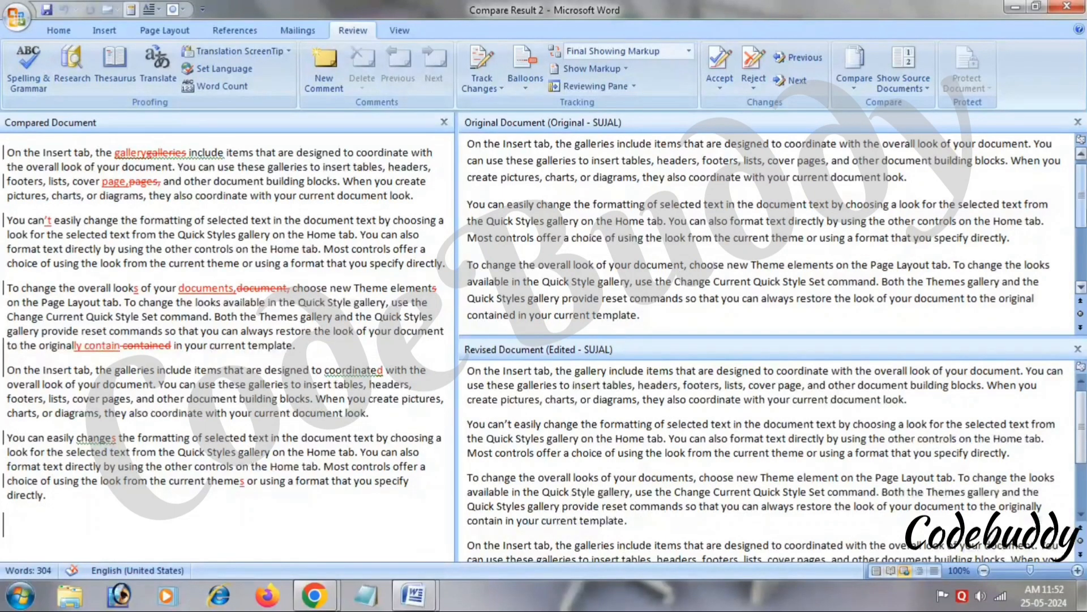
{"action": "scroll", "coordinate": [1080, 212], "scroll_direction": "down", "scroll_amount": 2}
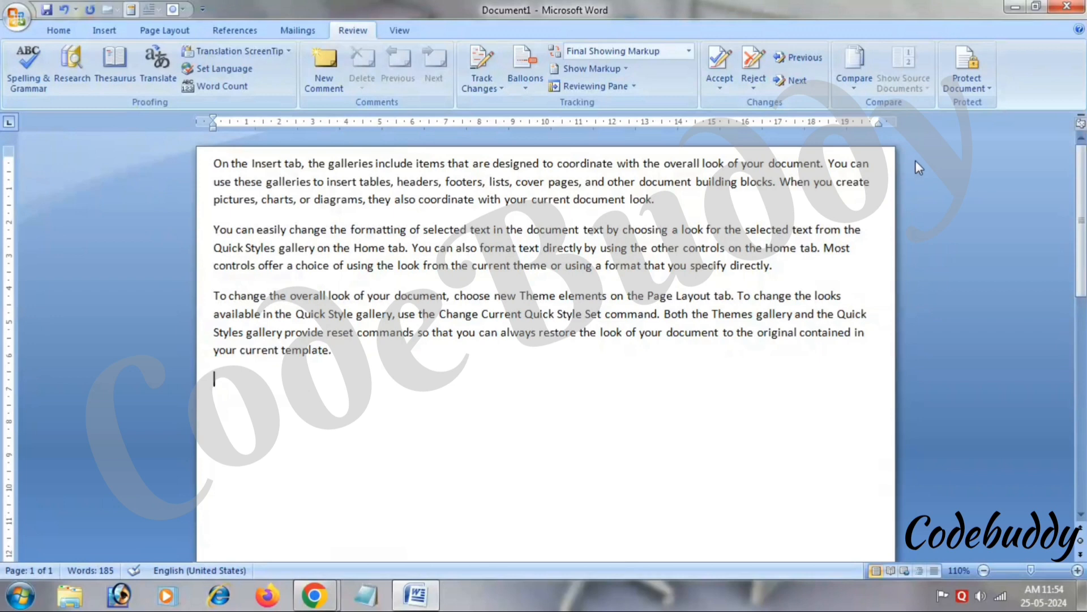
Enforce a No changes (Read only) restriction on Document1, entering and confirming a protection password.
{"action": "left_click", "coordinate": [957, 93]}
{"action": "left_click", "coordinate": [965, 126]}
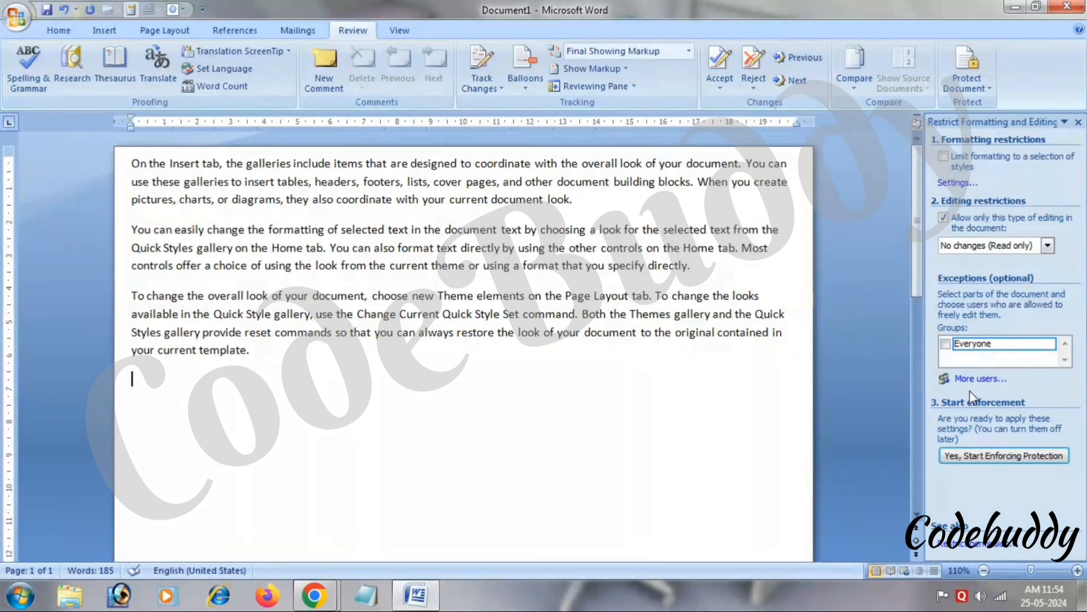
{"action": "left_click", "coordinate": [987, 459]}
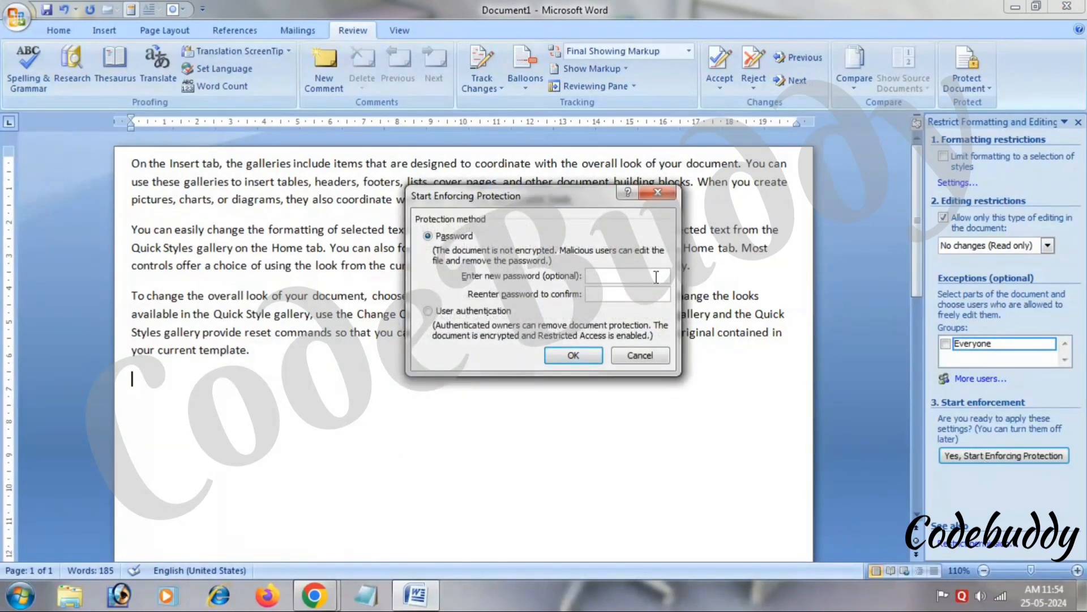
{"action": "type", "text": "123"}
{"action": "left_click", "coordinate": [614, 295]}
{"action": "type", "text": "123"}
{"action": "key", "text": "Return"}
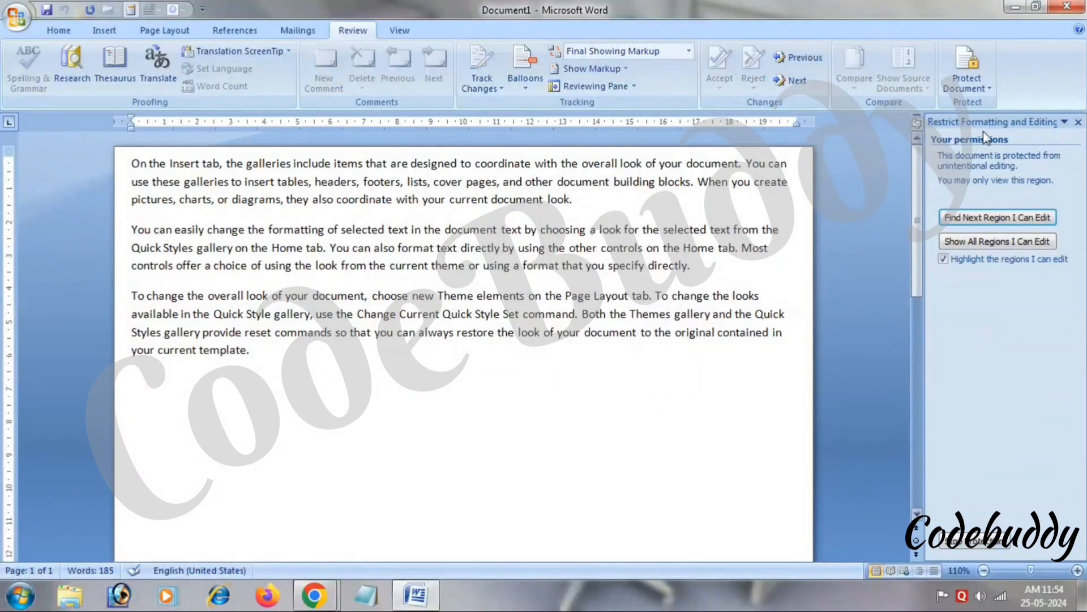
Close the restriction pane, confirm Backspace and Delete are refused in the locked text, then choose Stop Protection.
{"action": "left_click", "coordinate": [1078, 122]}
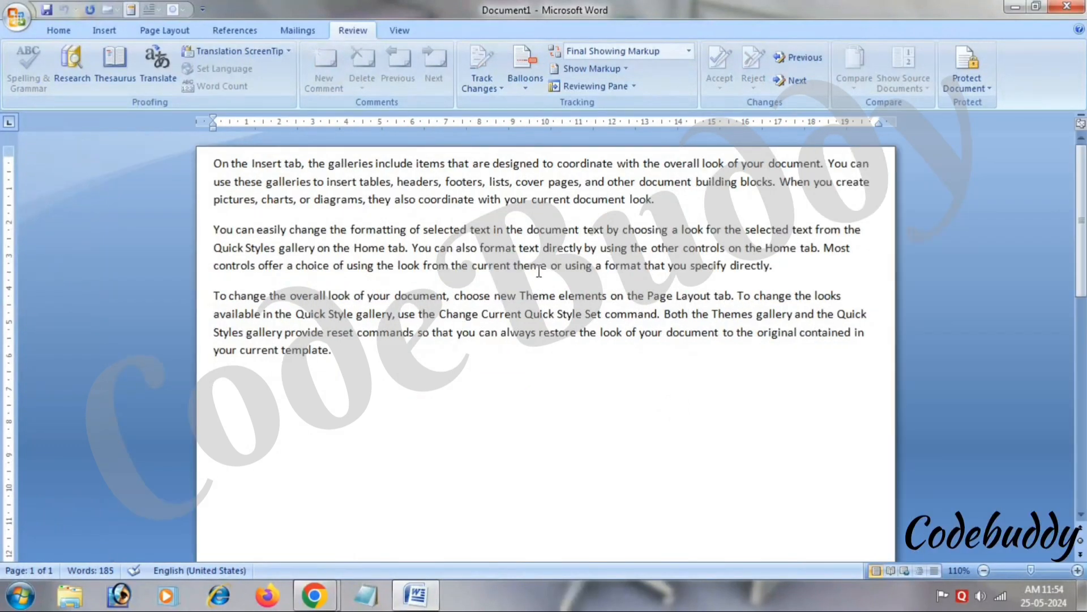
{"action": "key", "text": "BackSpace"}
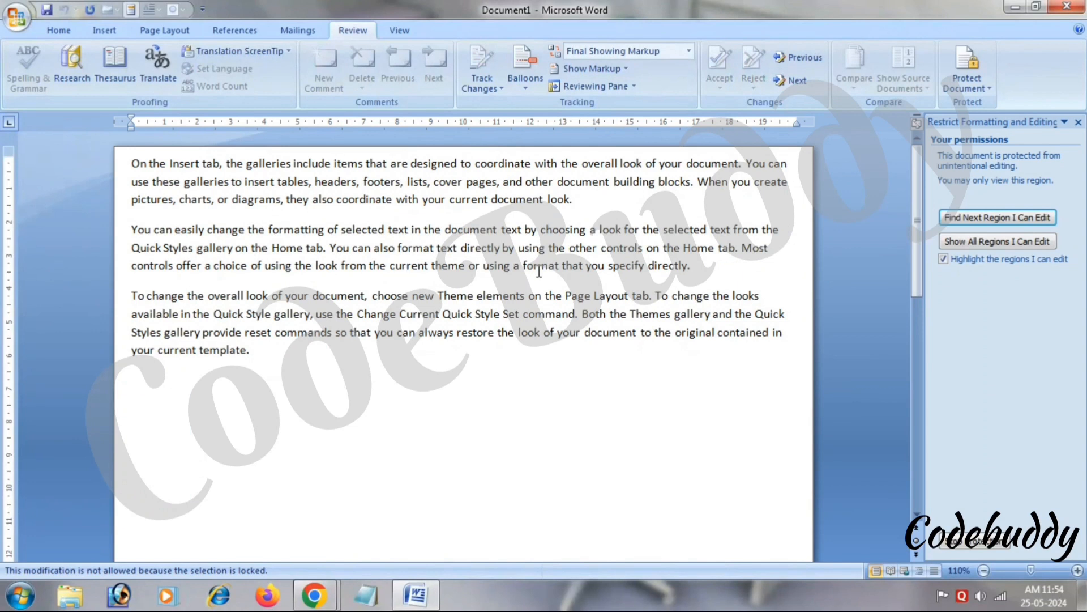
{"action": "left_click", "coordinate": [533, 266]}
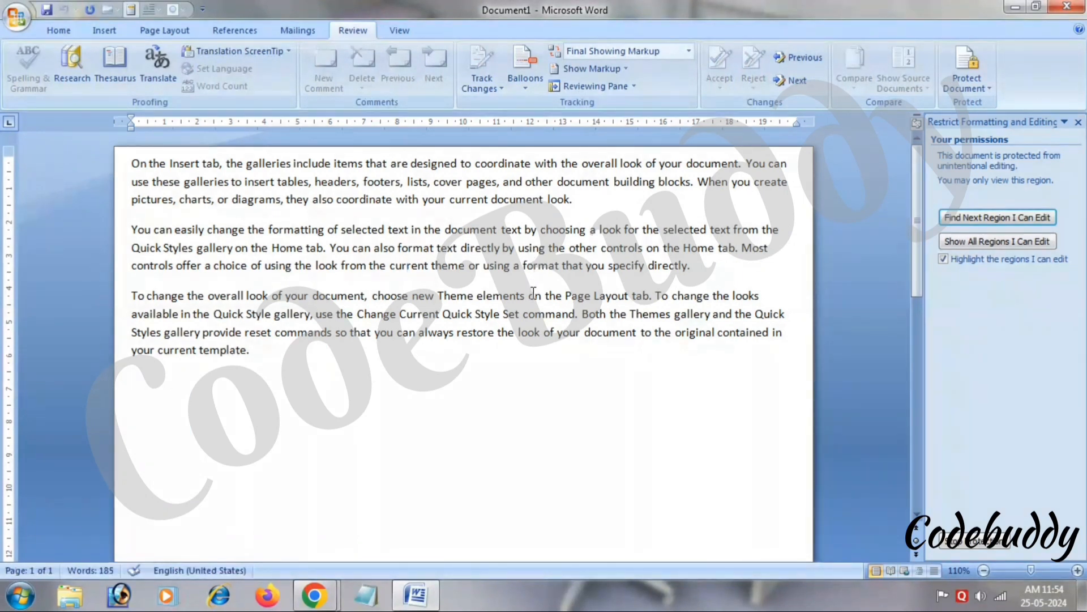
{"action": "key", "text": "BackSpace"}
{"action": "key", "text": "ctrl+Home"}
{"action": "scroll", "coordinate": [533, 292], "scroll_direction": "down", "scroll_amount": 10}
{"action": "scroll", "coordinate": [533, 292], "scroll_direction": "up", "scroll_amount": 10}
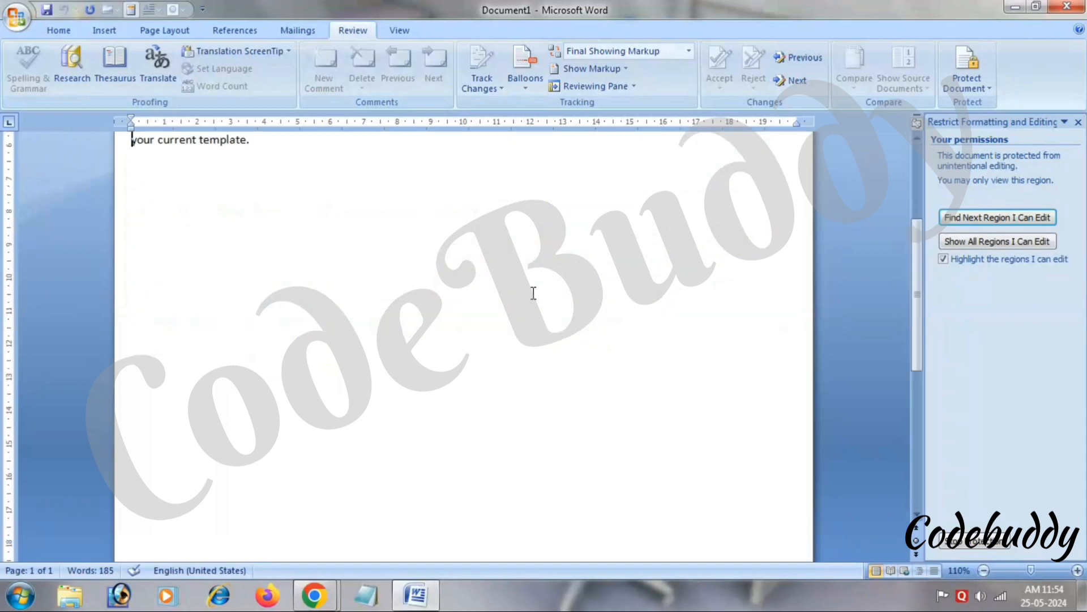
{"action": "key", "text": "Delete"}
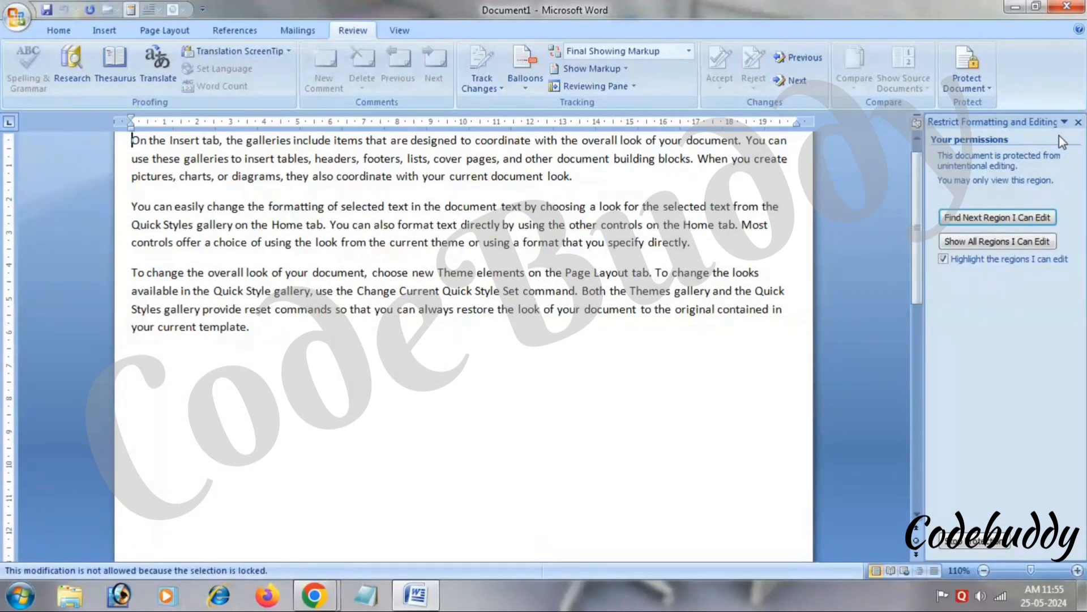
{"action": "left_click", "coordinate": [978, 544]}
Enter the protection password to unprotect the document, then insert 'ffjfhfjfj' inside the word choice.
{"action": "type", "text": "123"}
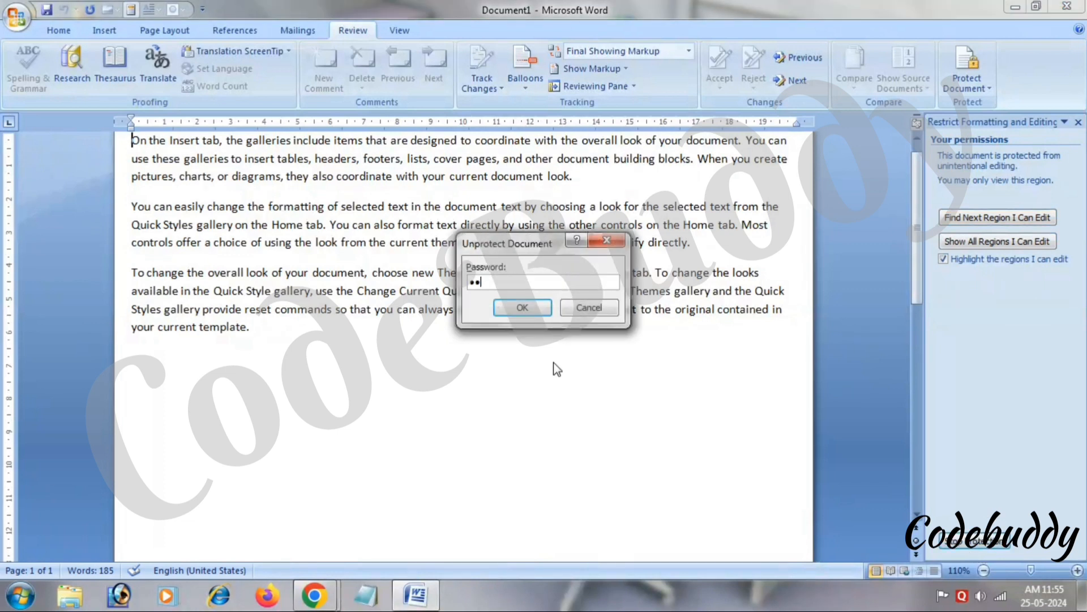
{"action": "key", "text": "Return"}
{"action": "left_click", "coordinate": [219, 257]}
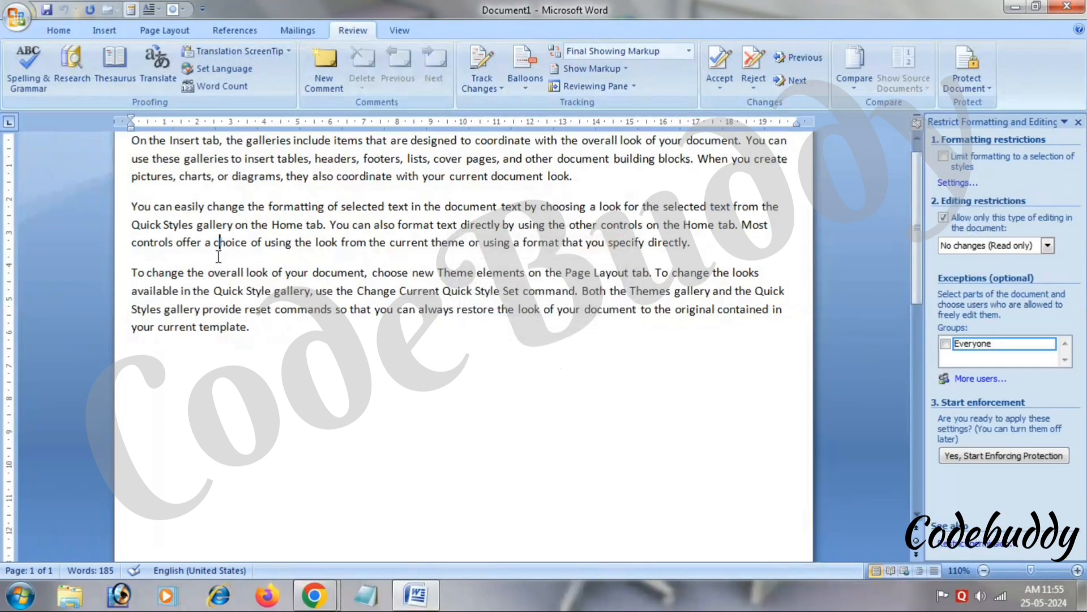
{"action": "type", "text": "ffjfhfjfj"}
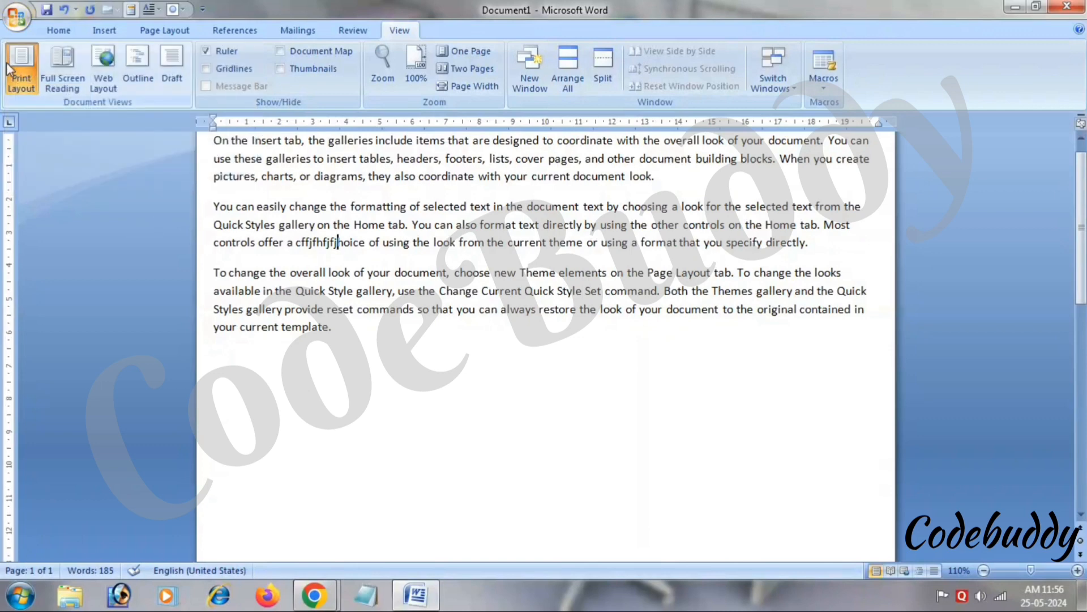
{"action": "left_click", "coordinate": [61, 65]}
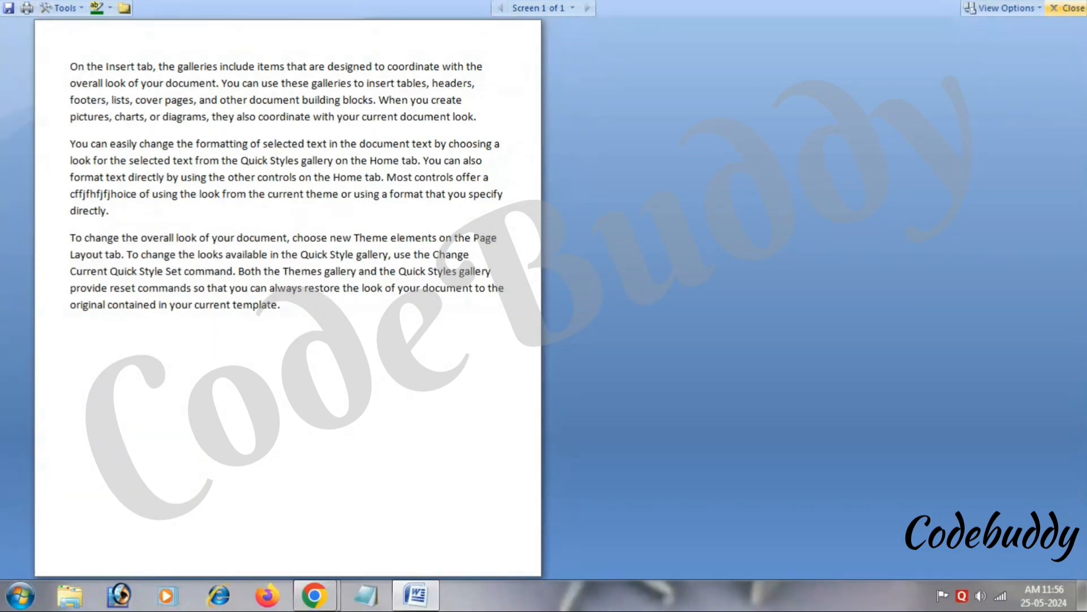
{"action": "left_click", "coordinate": [1069, 8]}
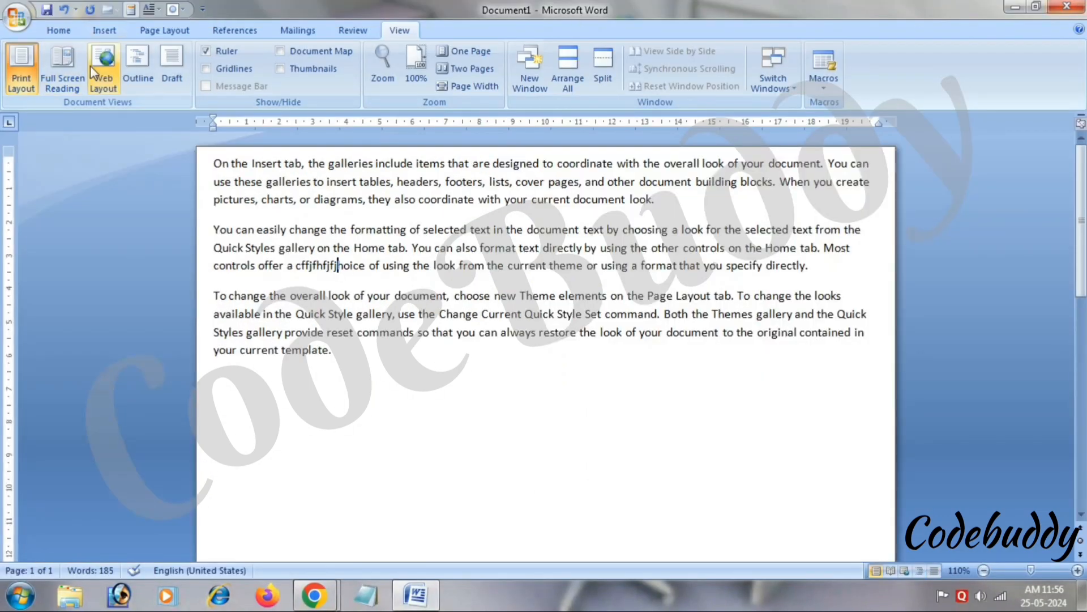
{"action": "left_click", "coordinate": [137, 86]}
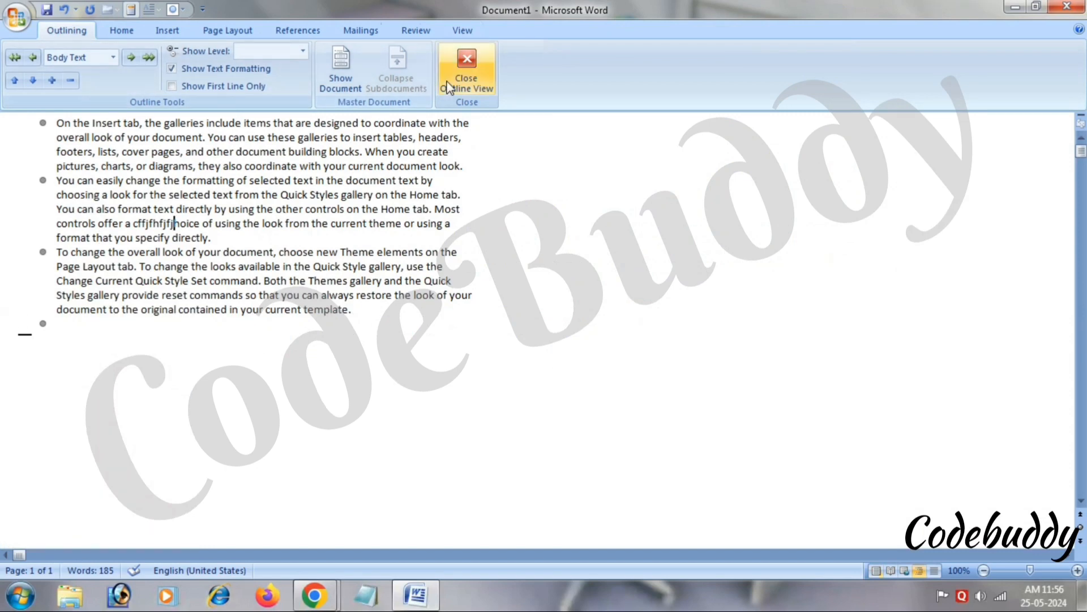
{"action": "left_click", "coordinate": [477, 90]}
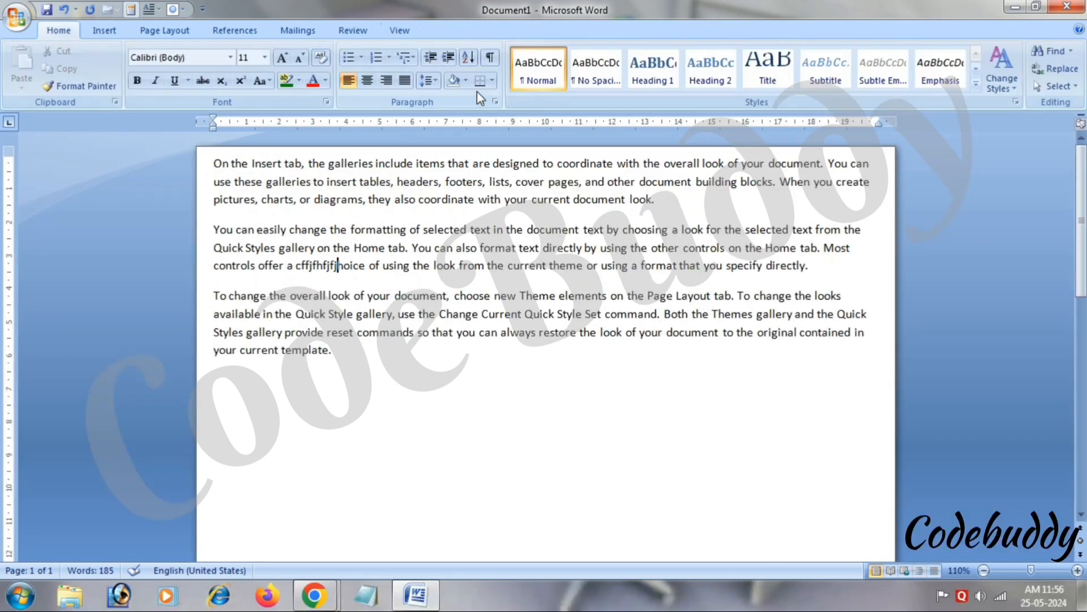
{"action": "left_click", "coordinate": [410, 33]}
{"action": "left_click", "coordinate": [177, 75]}
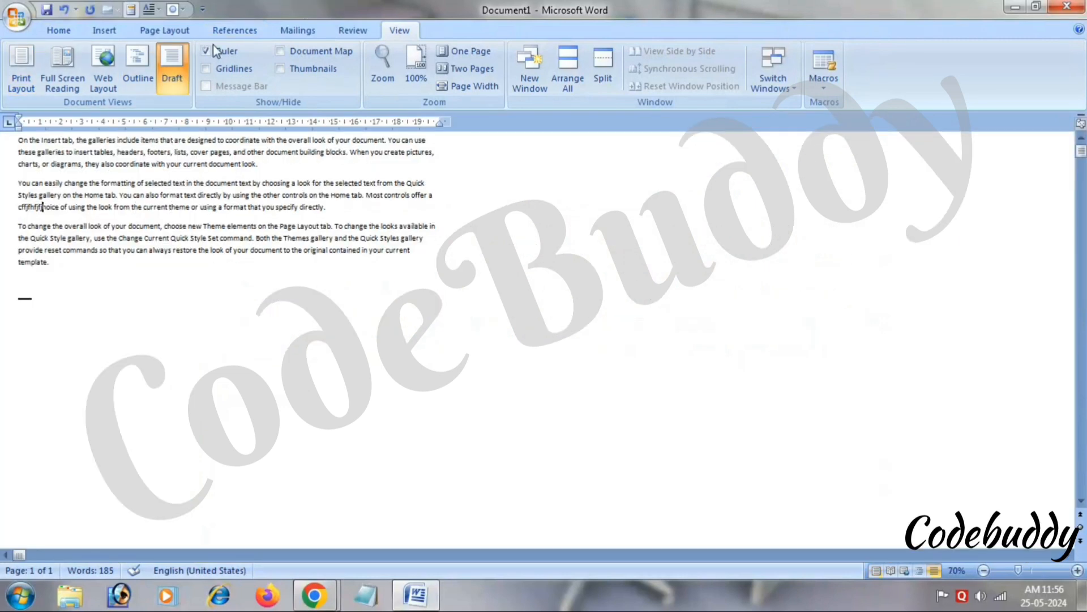
{"action": "left_click", "coordinate": [22, 68]}
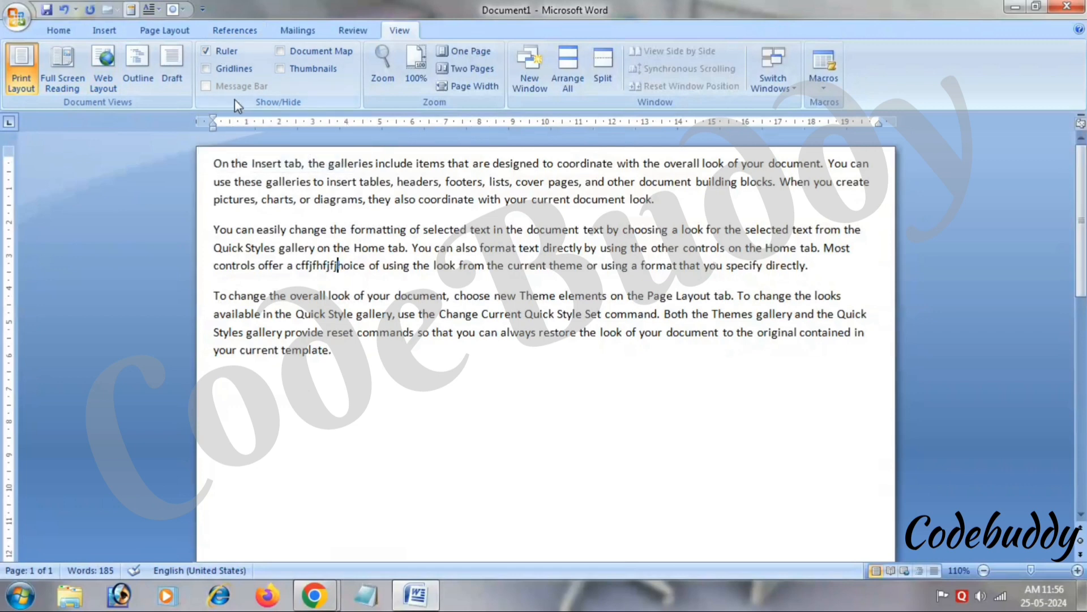
Toggle the ruler, gridlines and thumbnails back to their original state, inserting a page break for a blank page 2.
{"action": "left_click", "coordinate": [224, 52]}
{"action": "left_click", "coordinate": [224, 52]}
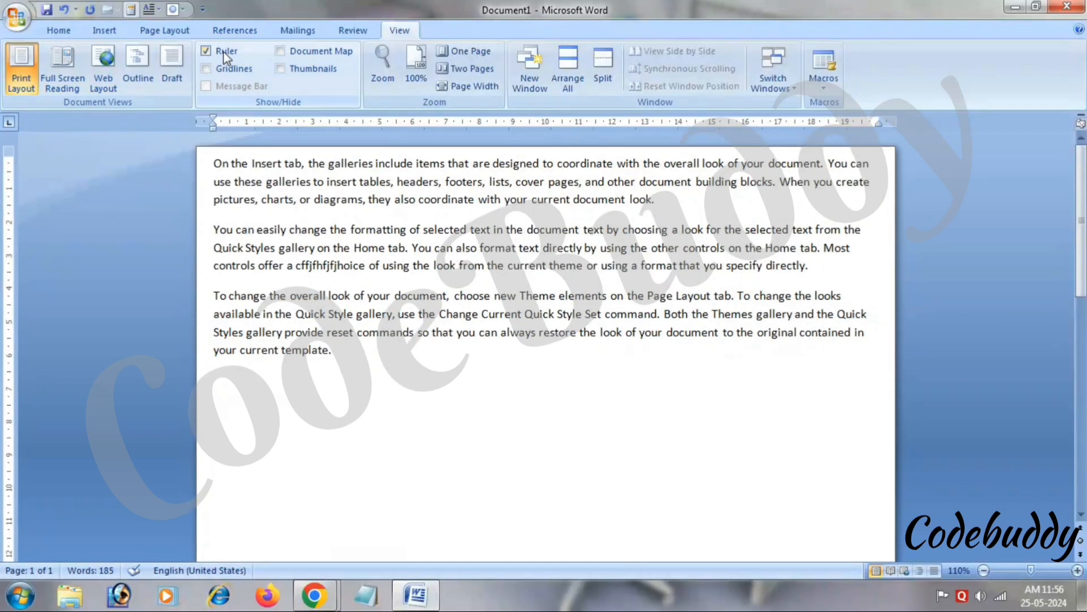
{"action": "left_click", "coordinate": [227, 70]}
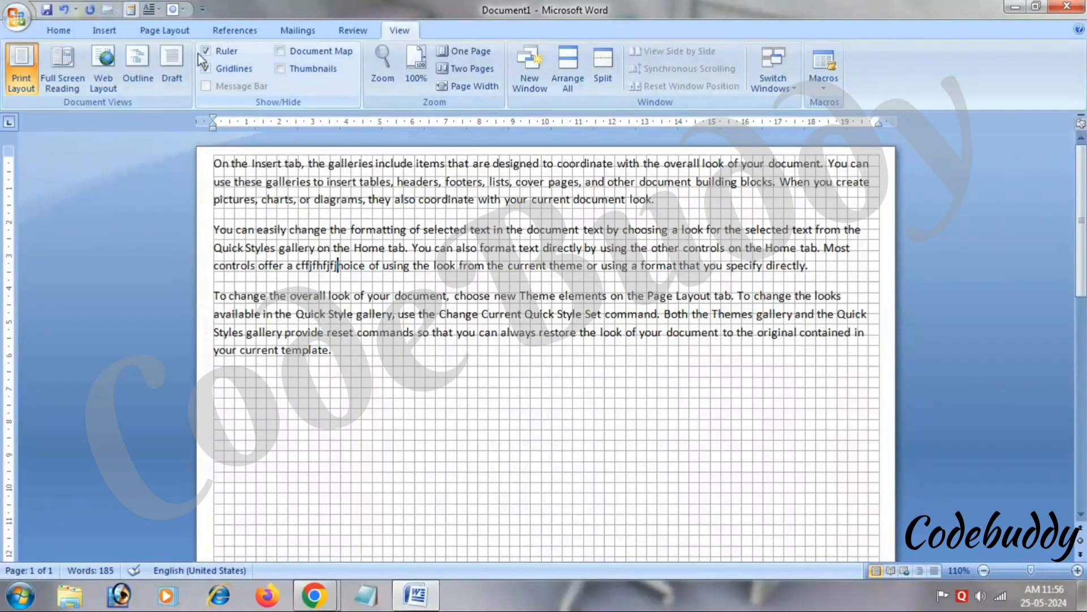
{"action": "left_click", "coordinate": [206, 68]}
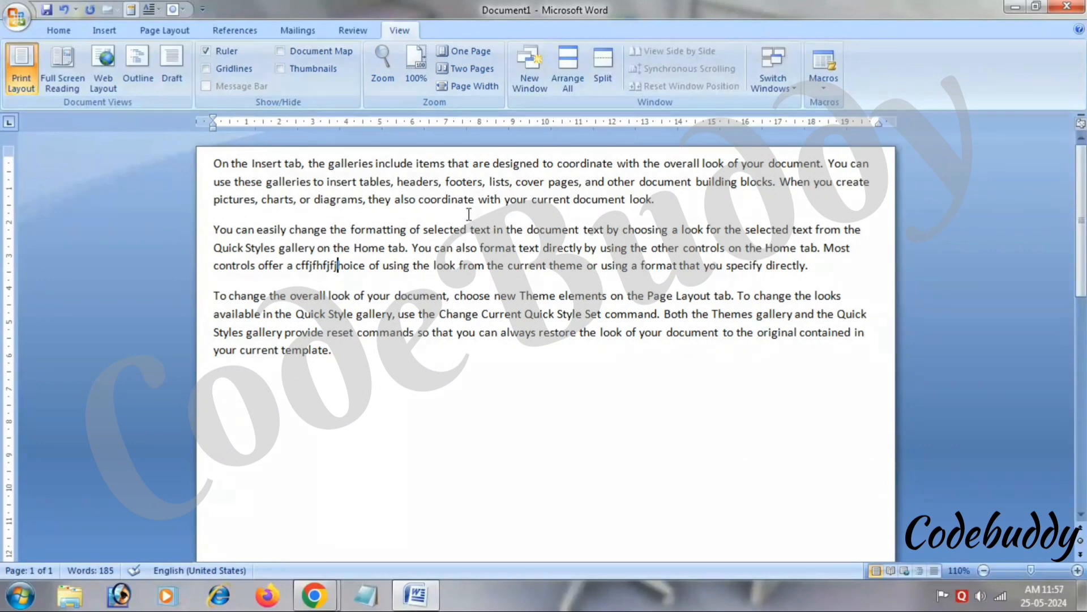
{"action": "left_click", "coordinate": [306, 68]}
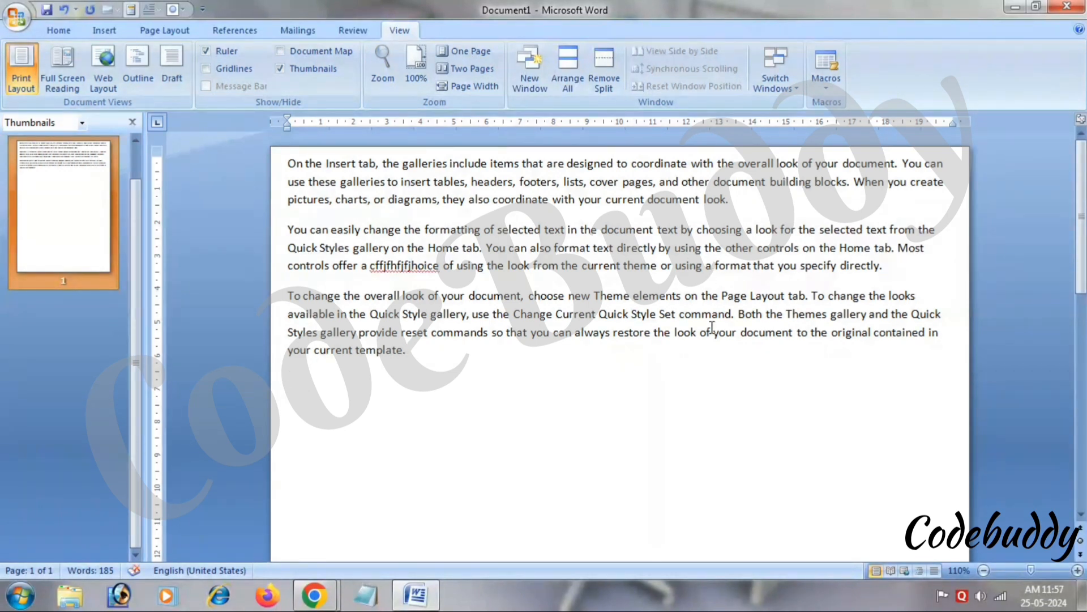
{"action": "key", "text": "ctrl+Return"}
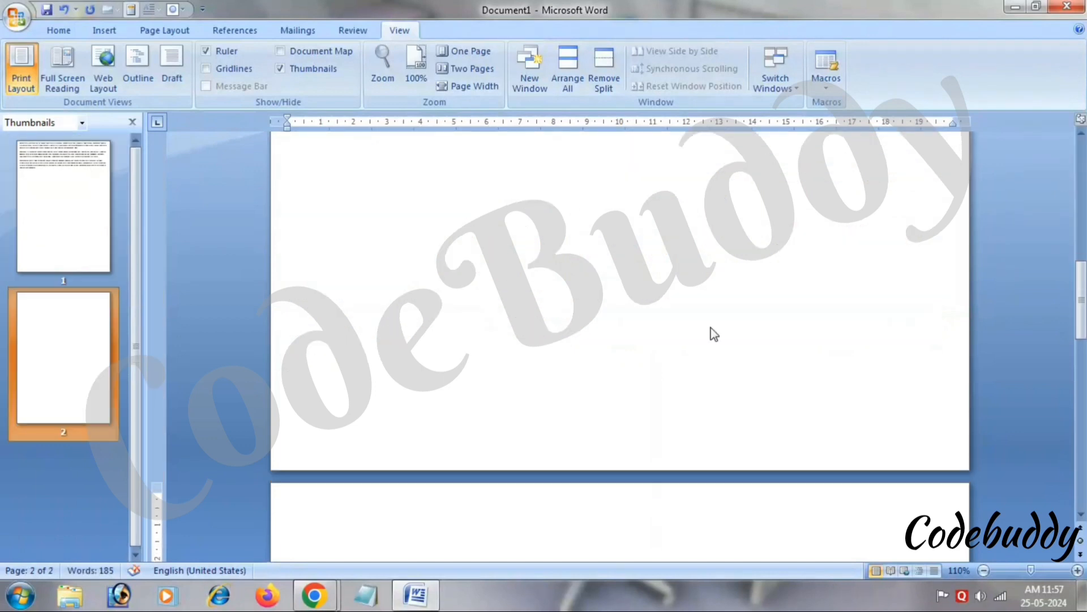
{"action": "left_click", "coordinate": [279, 68]}
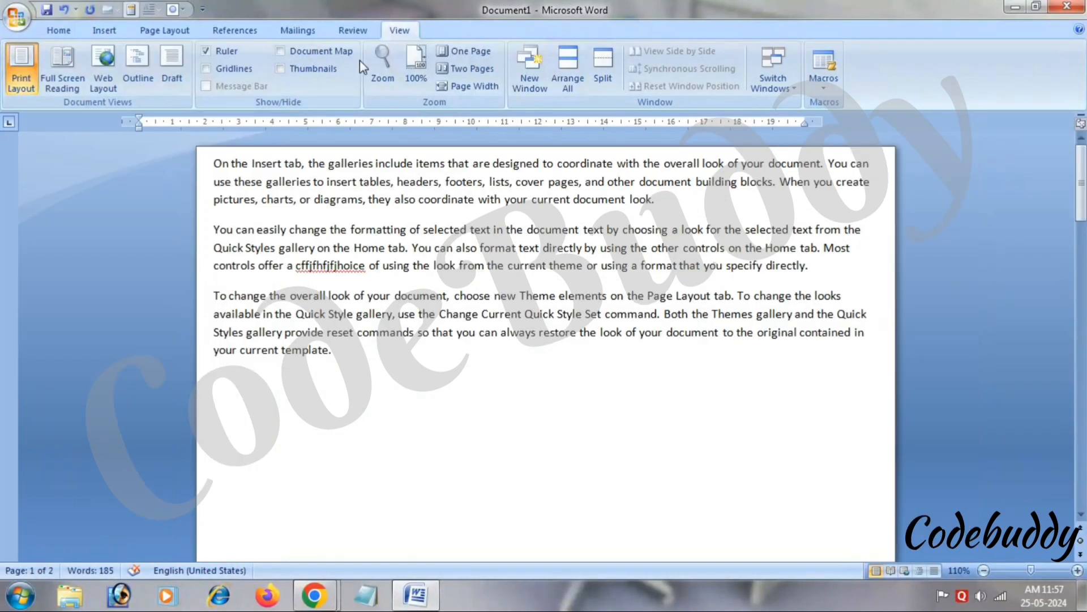
{"action": "left_click", "coordinate": [423, 83]}
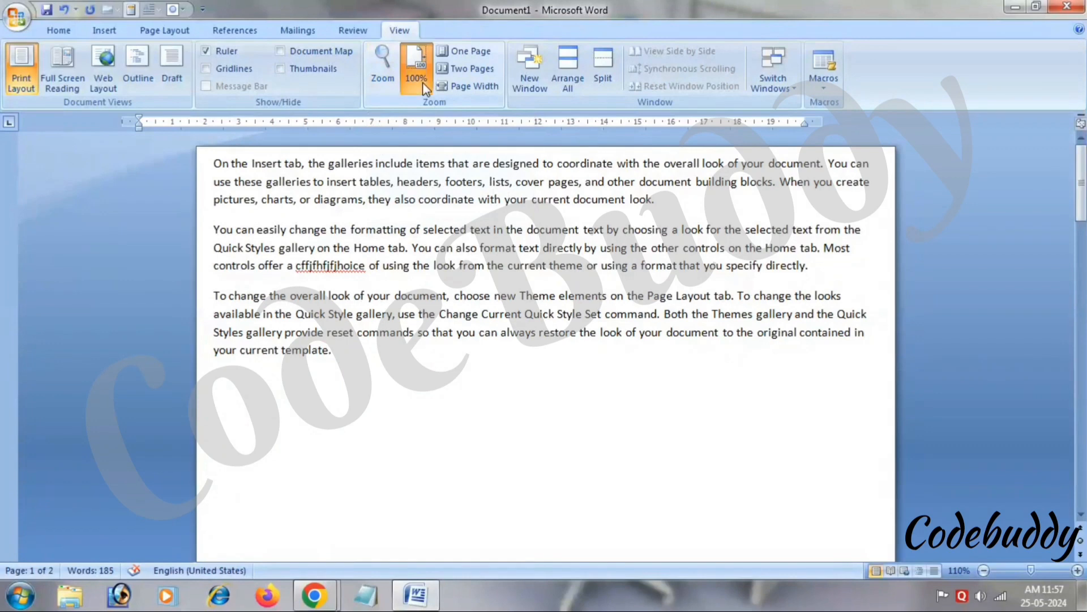
{"action": "left_click", "coordinate": [383, 66]}
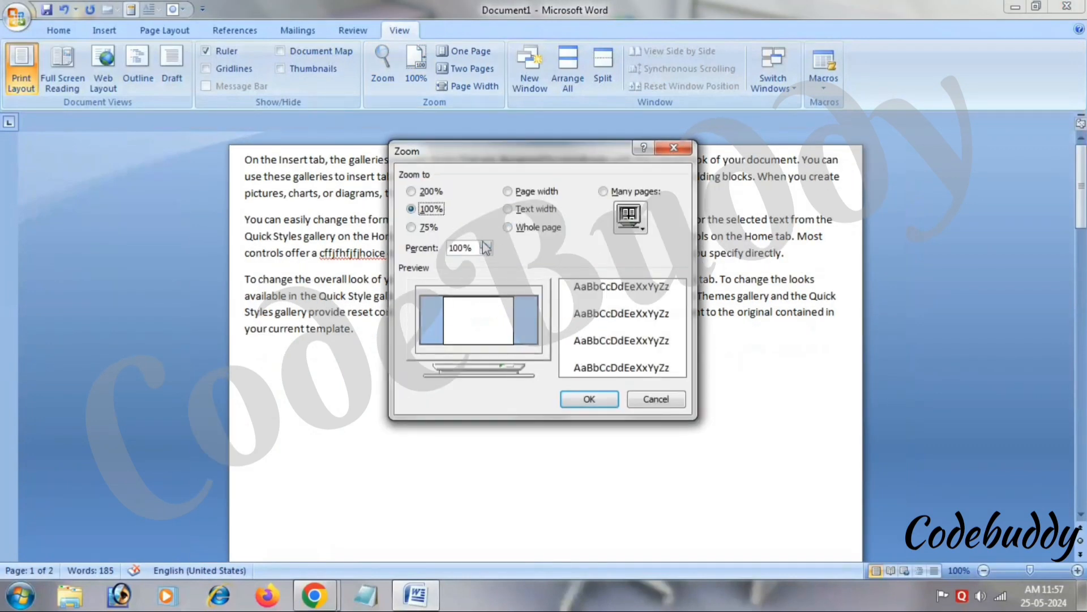
{"action": "left_click", "coordinate": [485, 244]}
{"action": "left_click", "coordinate": [485, 244]}
{"action": "left_click", "coordinate": [485, 245]}
{"action": "left_click", "coordinate": [486, 245]}
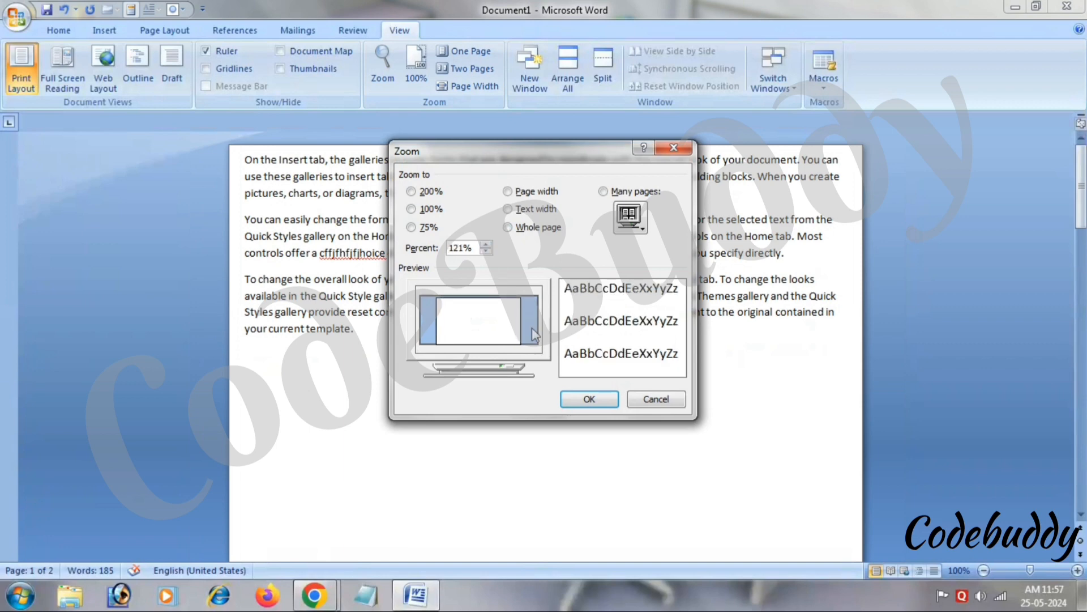
{"action": "left_click", "coordinate": [593, 400]}
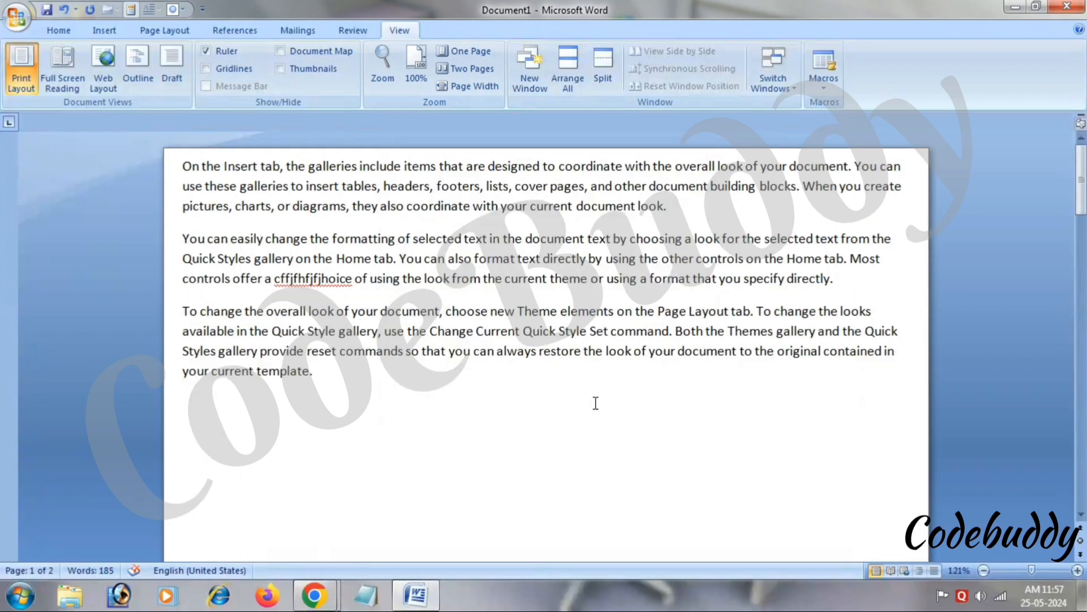
{"action": "left_click", "coordinate": [444, 56]}
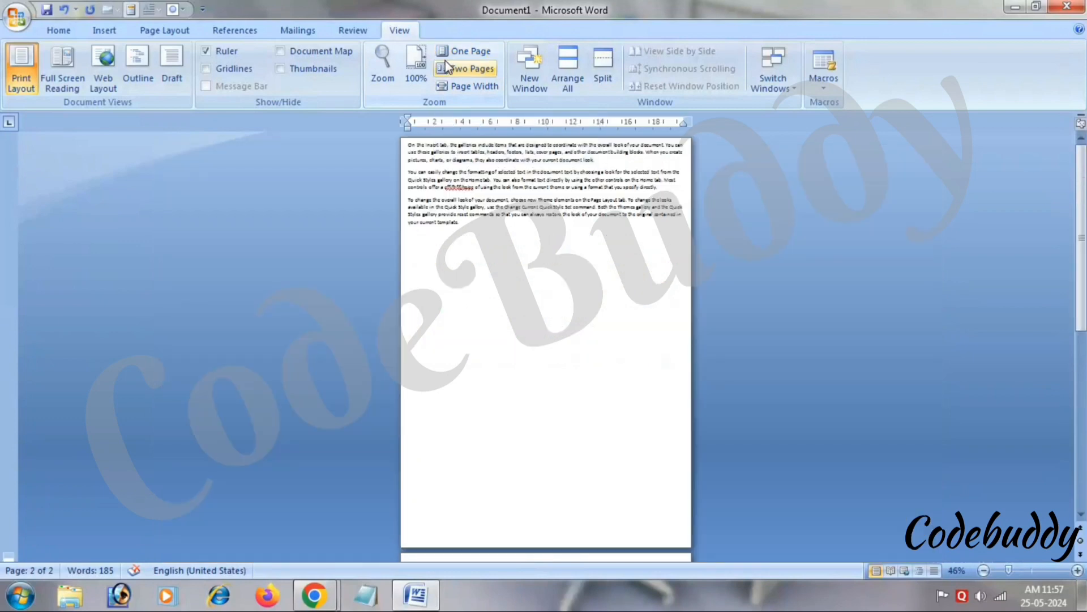
{"action": "left_click", "coordinate": [447, 66]}
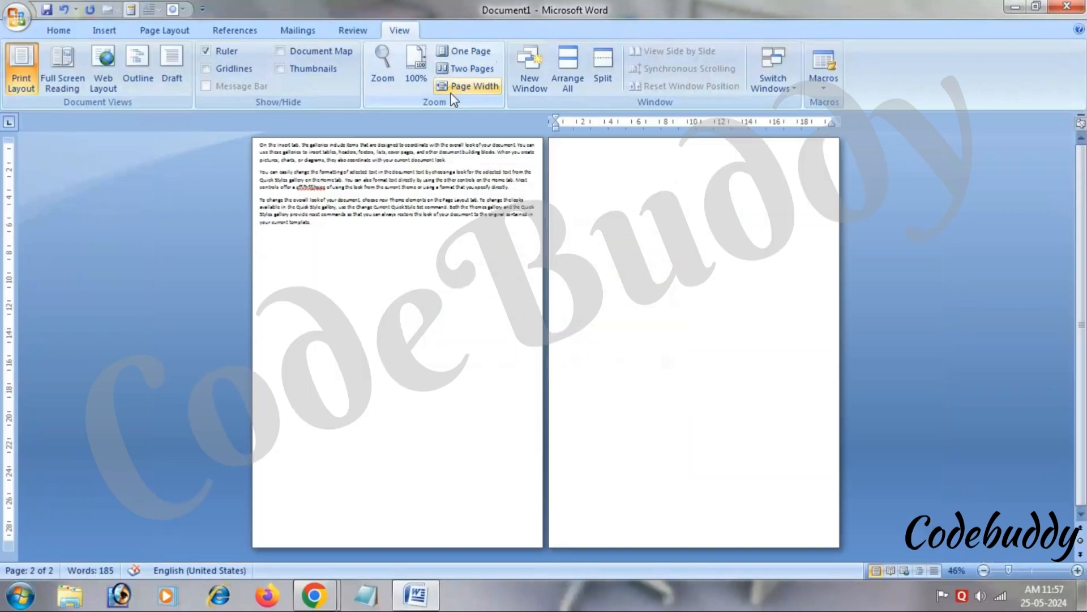
{"action": "left_click", "coordinate": [466, 86]}
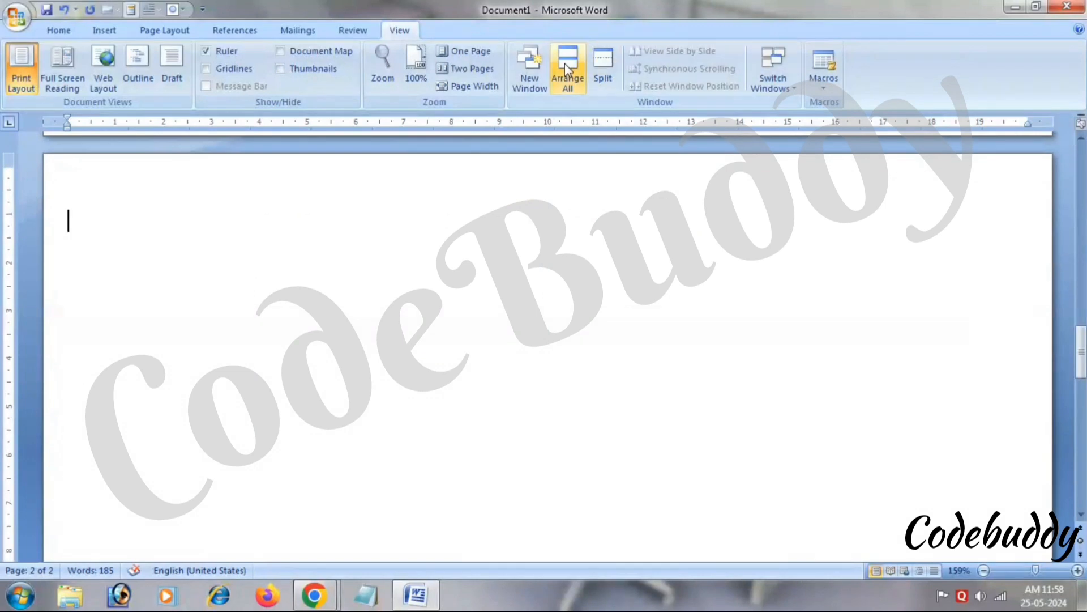
{"action": "left_click", "coordinate": [448, 53]}
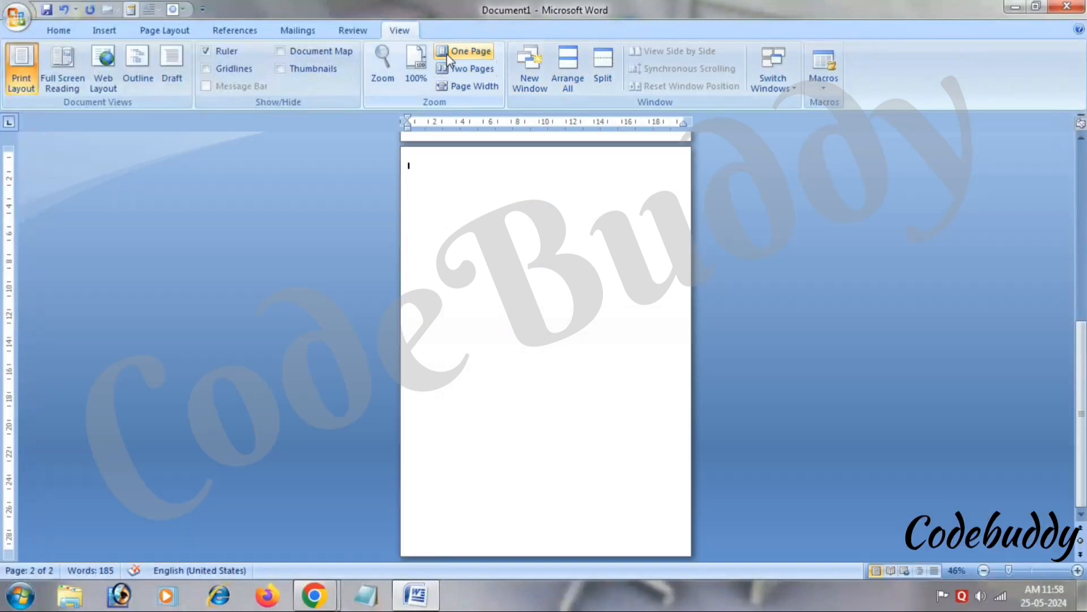
{"action": "left_click", "coordinate": [416, 67]}
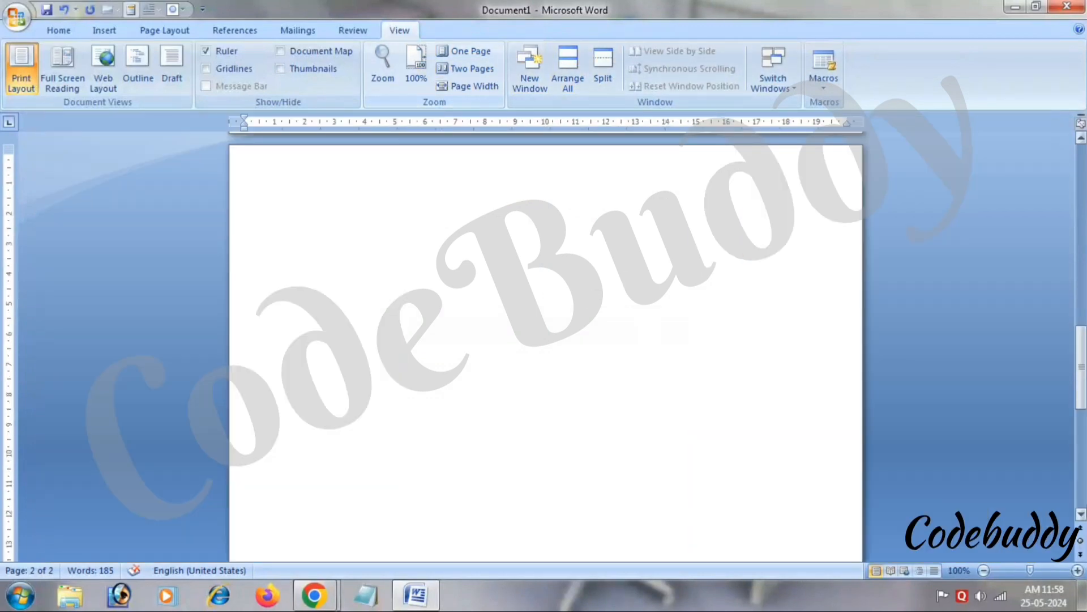
{"action": "left_click", "coordinate": [1078, 570]}
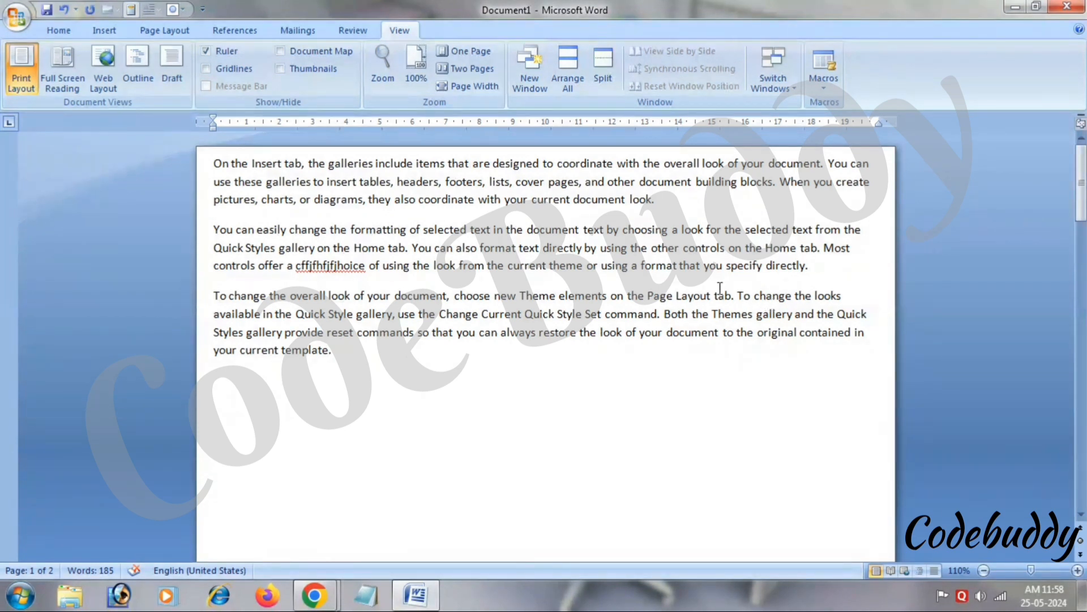
Open a new window of Document1 and close it, then open another, scroll it, and close it.
{"action": "left_click", "coordinate": [531, 94]}
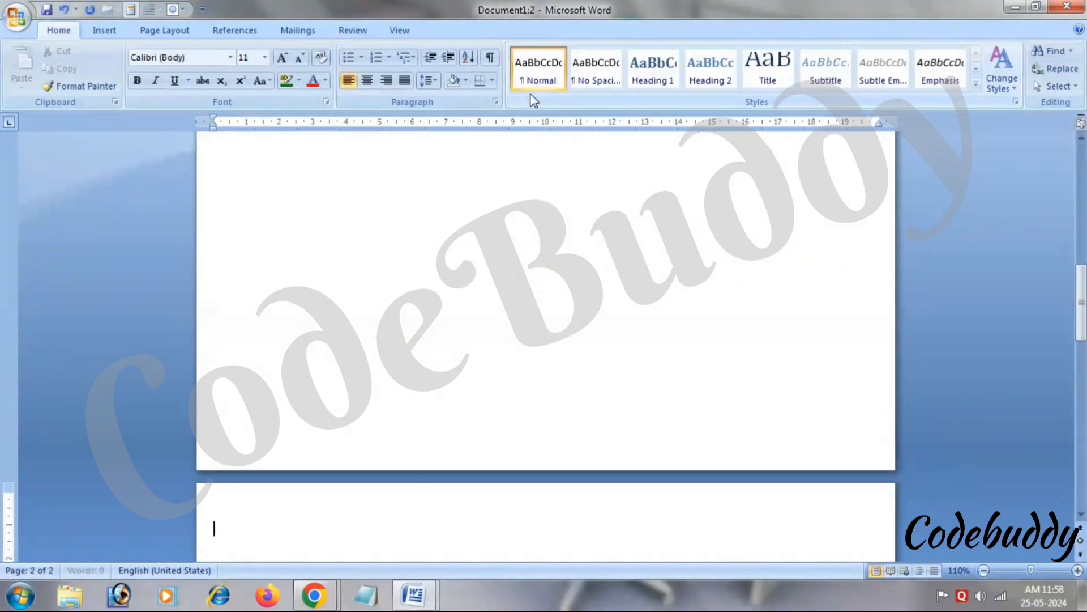
{"action": "left_click", "coordinate": [1068, 7]}
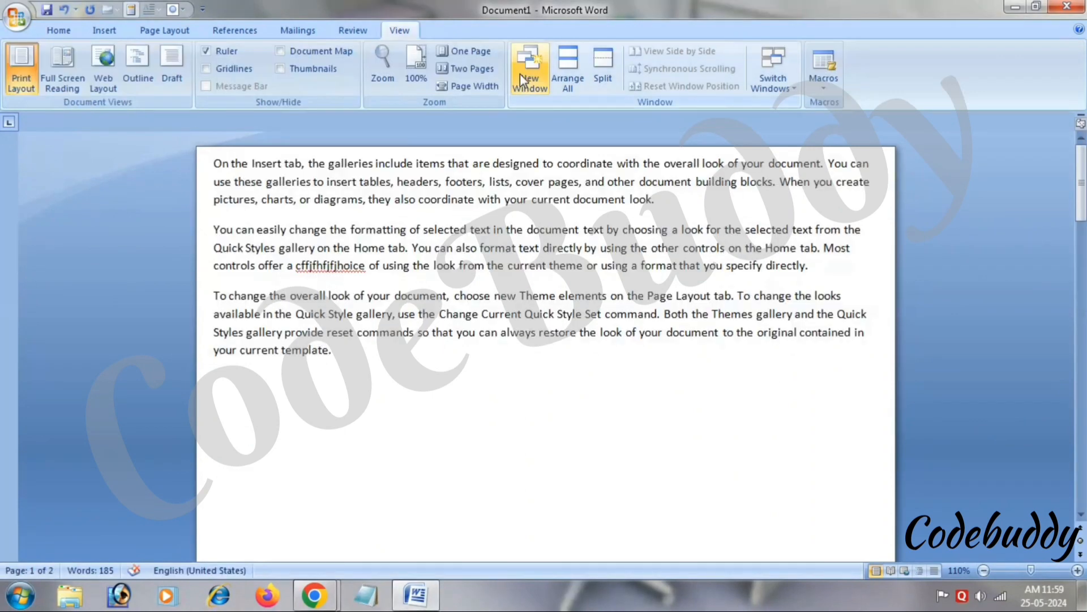
{"action": "left_click", "coordinate": [530, 68]}
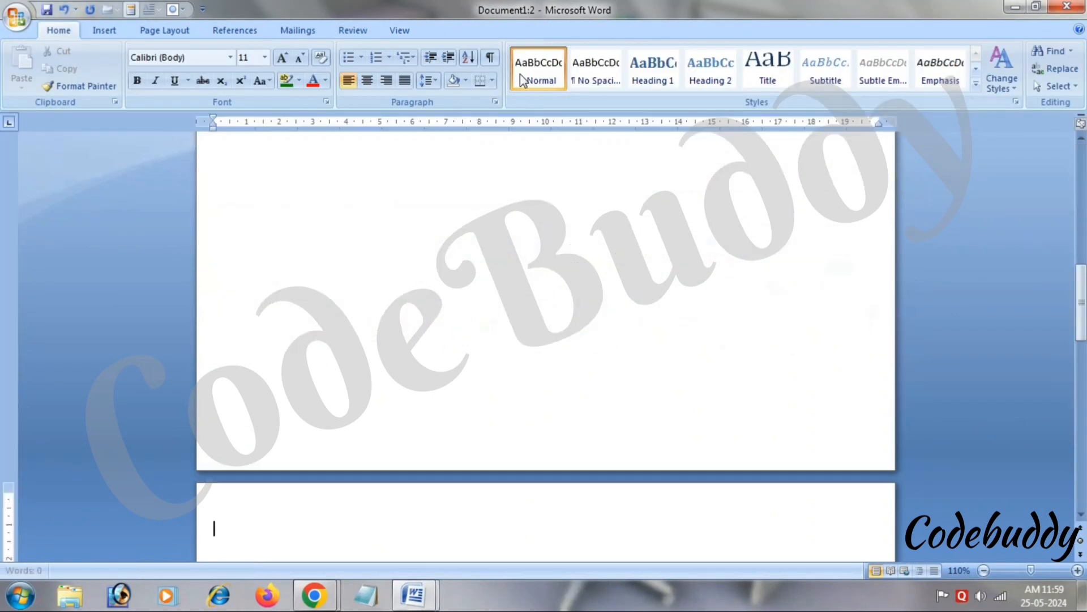
{"action": "left_click_drag", "start_coordinate": [1081, 304], "coordinate": [1081, 182]}
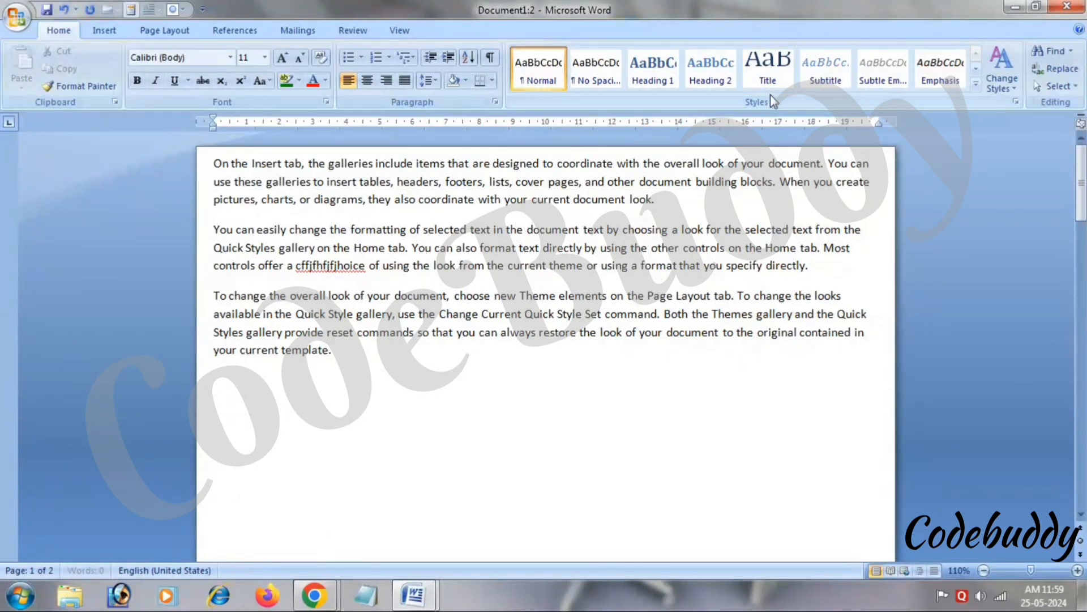
{"action": "left_click", "coordinate": [1067, 6]}
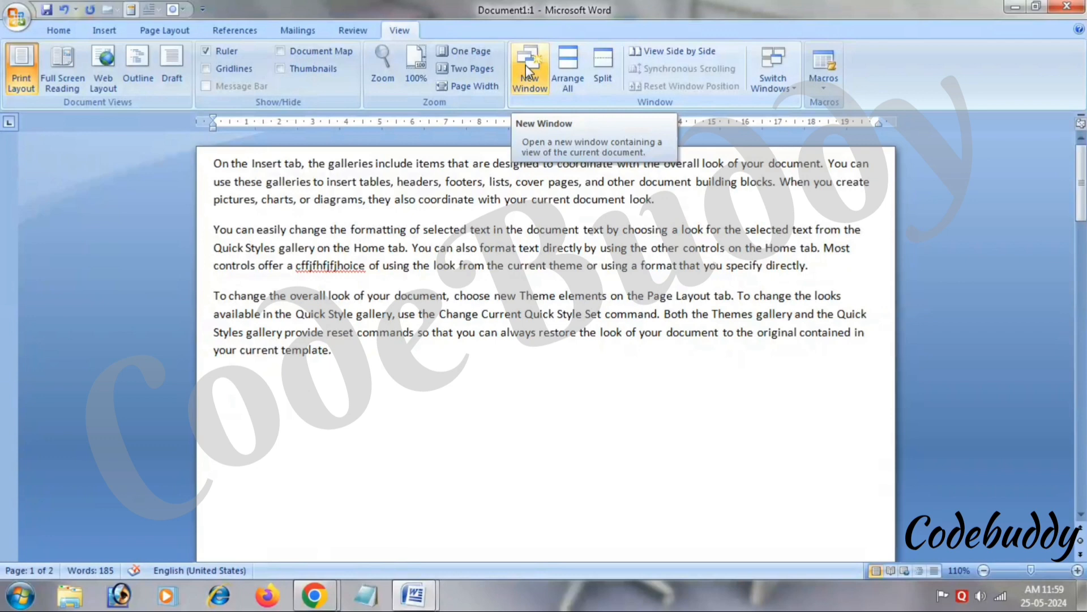
Arrange All the document windows, shrink Word, and bring Document1:2 to the front.
{"action": "left_click", "coordinate": [559, 66]}
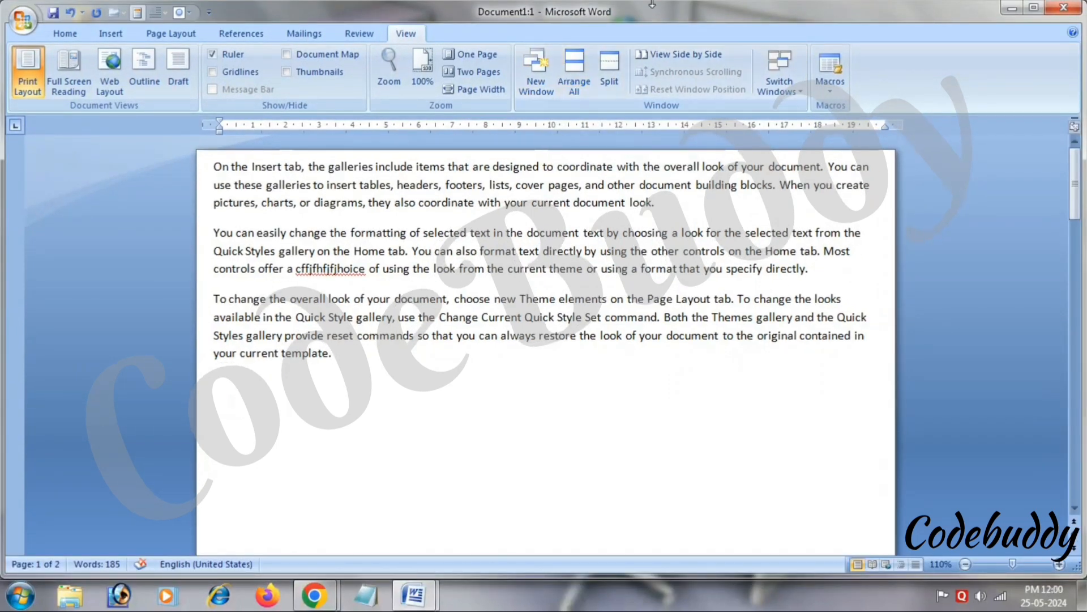
{"action": "mouse_move", "coordinate": [649, 2]}
{"action": "left_mouse_down"}
{"action": "mouse_move", "coordinate": [650, 121]}
{"action": "mouse_move", "coordinate": [649, 22]}
{"action": "left_mouse_up"}
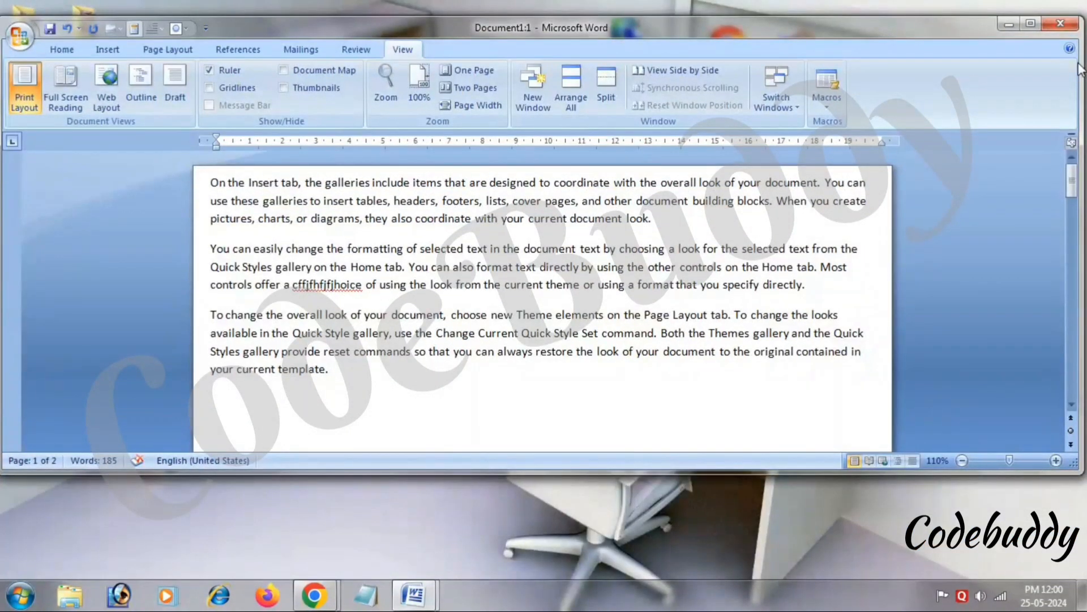
{"action": "left_click", "coordinate": [414, 594]}
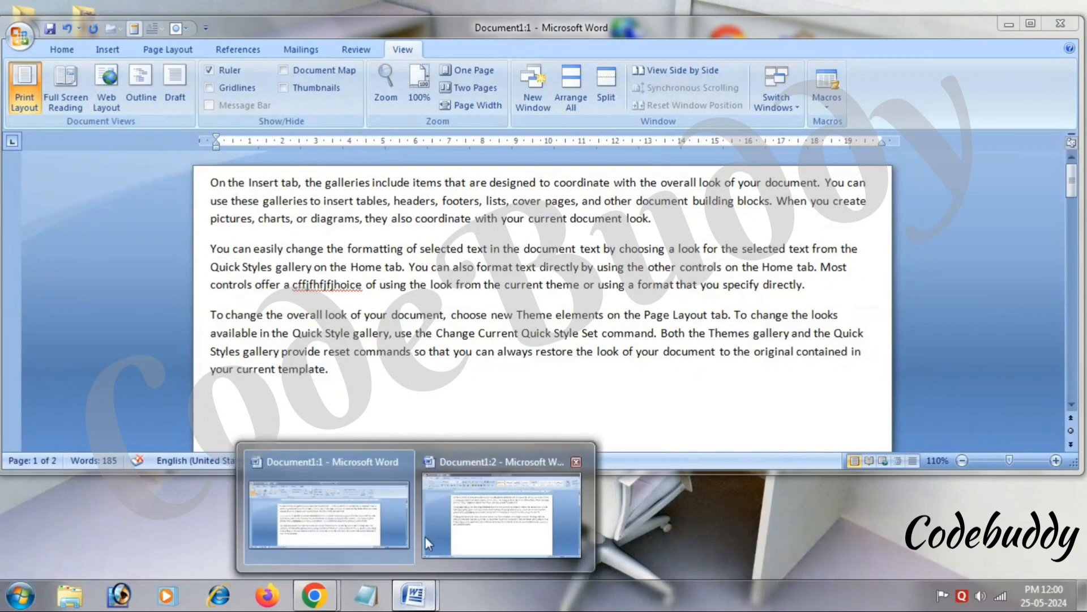
{"action": "left_click", "coordinate": [426, 536]}
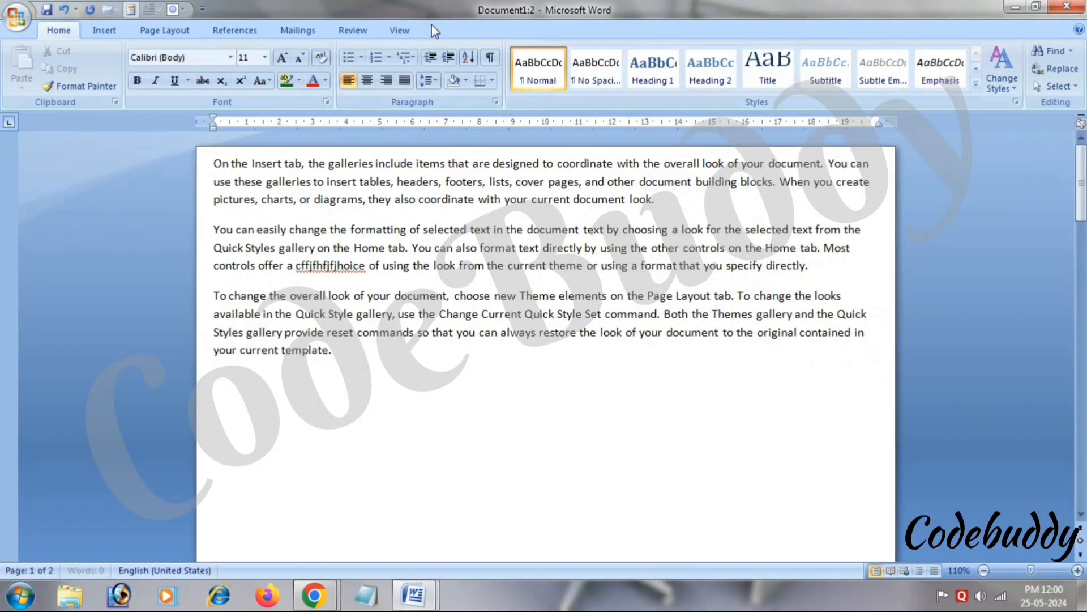
Discard an extra Document1:3 window, re-stack the two windows, enlarge Document1:2, and switch between both.
{"action": "left_click", "coordinate": [407, 30]}
{"action": "left_click", "coordinate": [529, 67]}
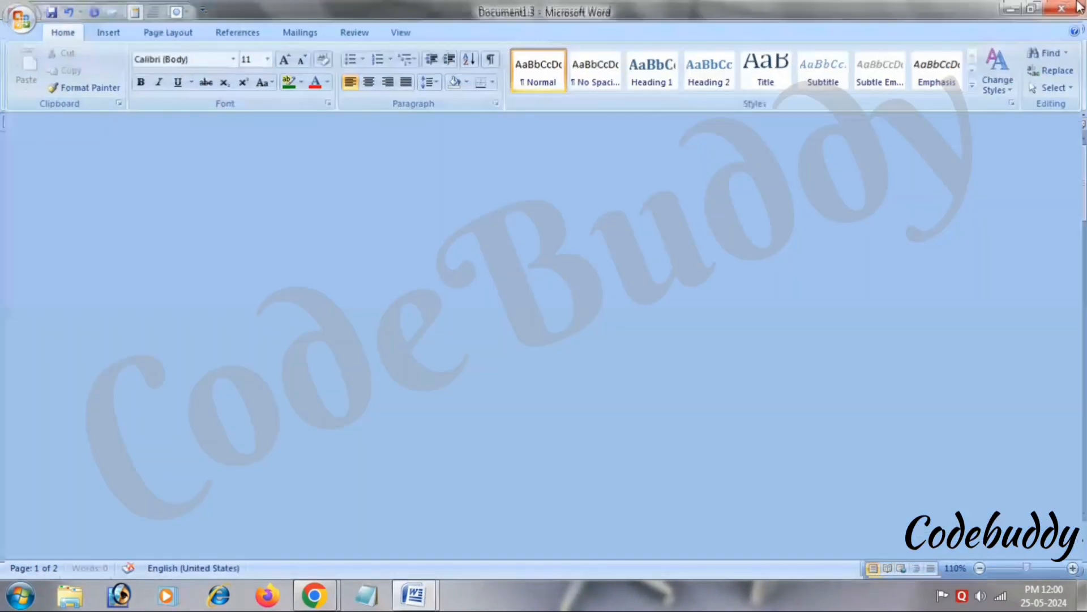
{"action": "left_click", "coordinate": [1077, 6]}
{"action": "left_click", "coordinate": [572, 85]}
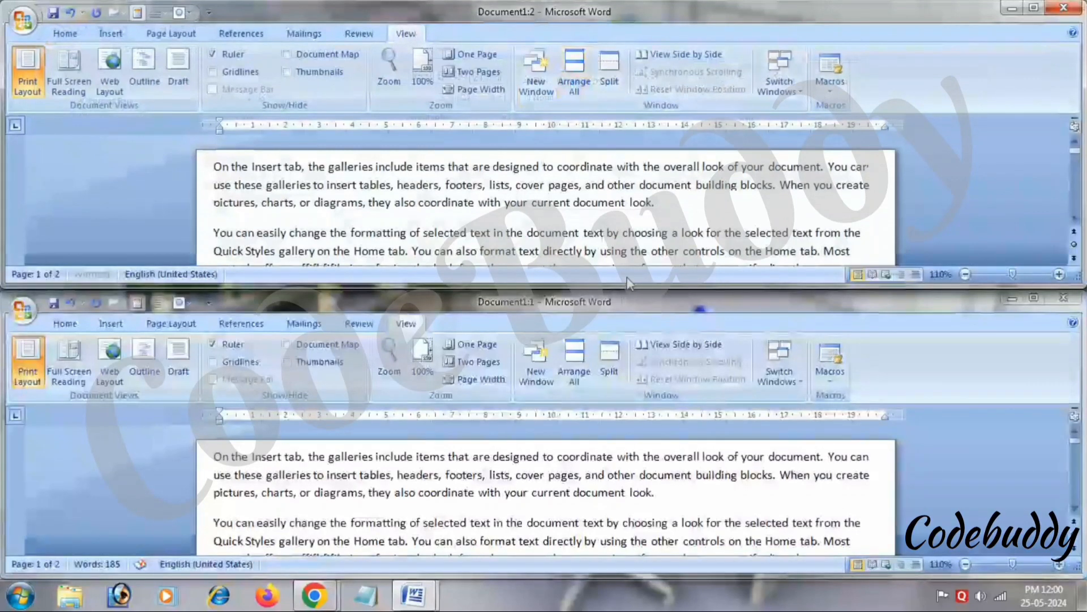
{"action": "left_click_drag", "start_coordinate": [629, 284], "coordinate": [661, 369]}
{"action": "left_click", "coordinate": [875, 379]}
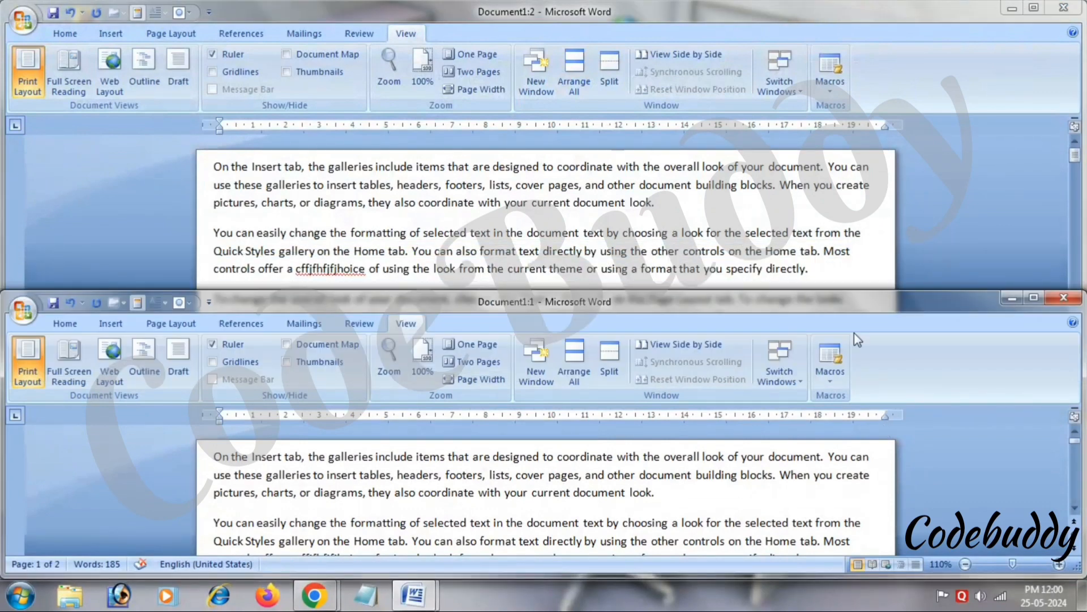
{"action": "left_click", "coordinate": [844, 287]}
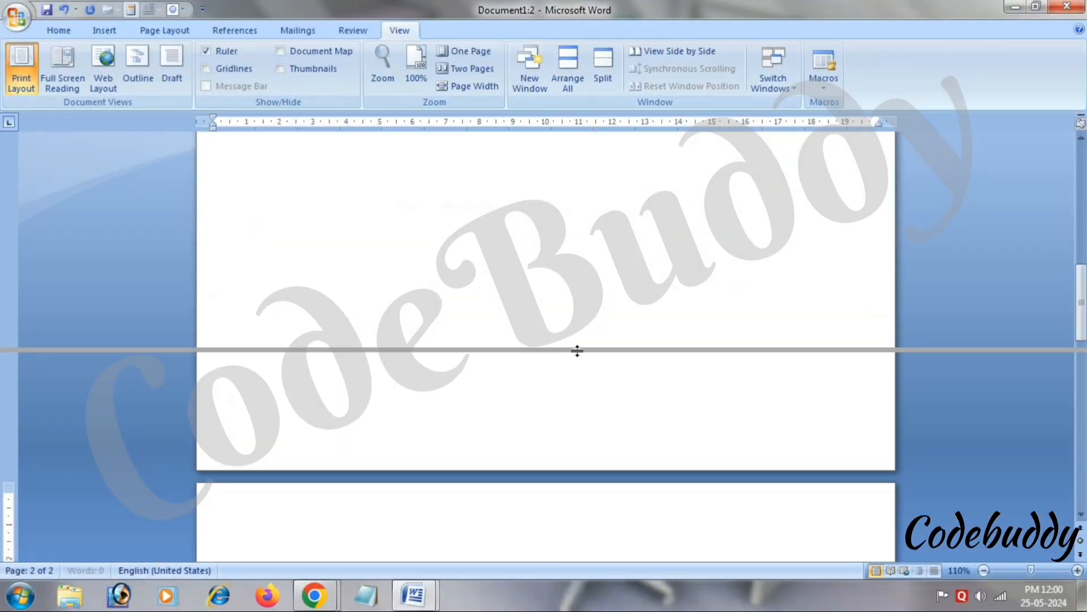
In a split view, type the filler line ending 'gd dgfd f' on page 2, then remove the split.
{"action": "left_click", "coordinate": [573, 374]}
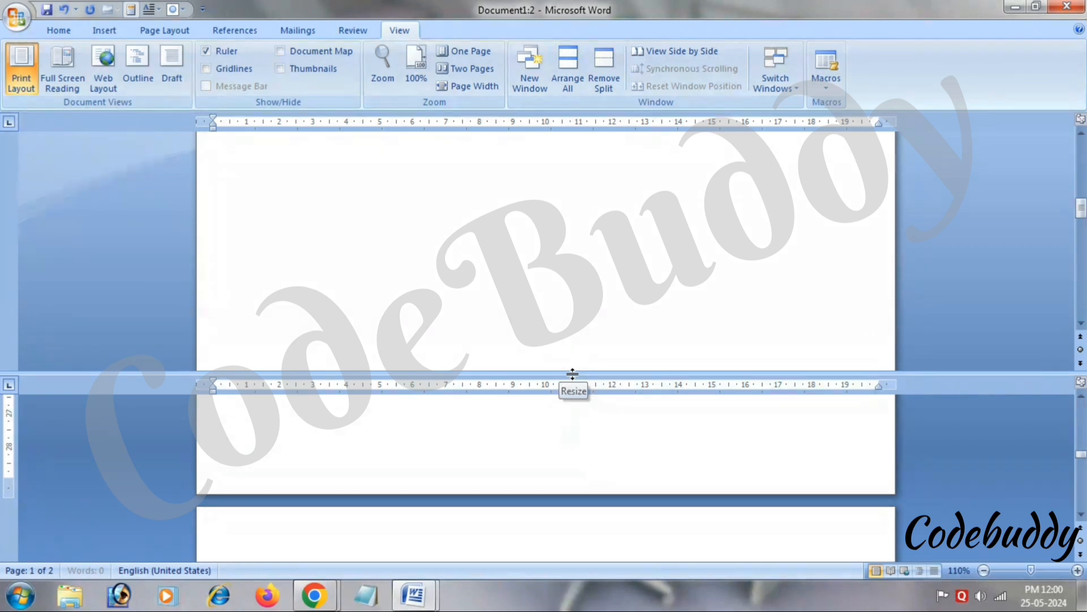
{"action": "left_click_drag", "start_coordinate": [1082, 455], "coordinate": [1082, 399]}
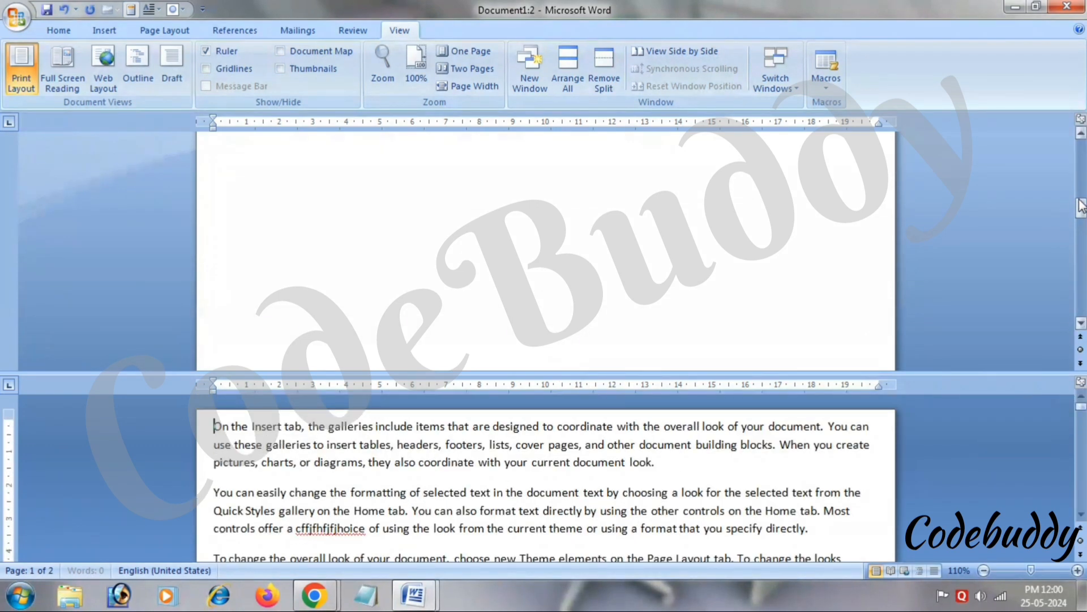
{"action": "left_click_drag", "start_coordinate": [1081, 208], "coordinate": [1081, 108]}
{"action": "scroll", "coordinate": [684, 298], "scroll_direction": "down", "scroll_amount": 15}
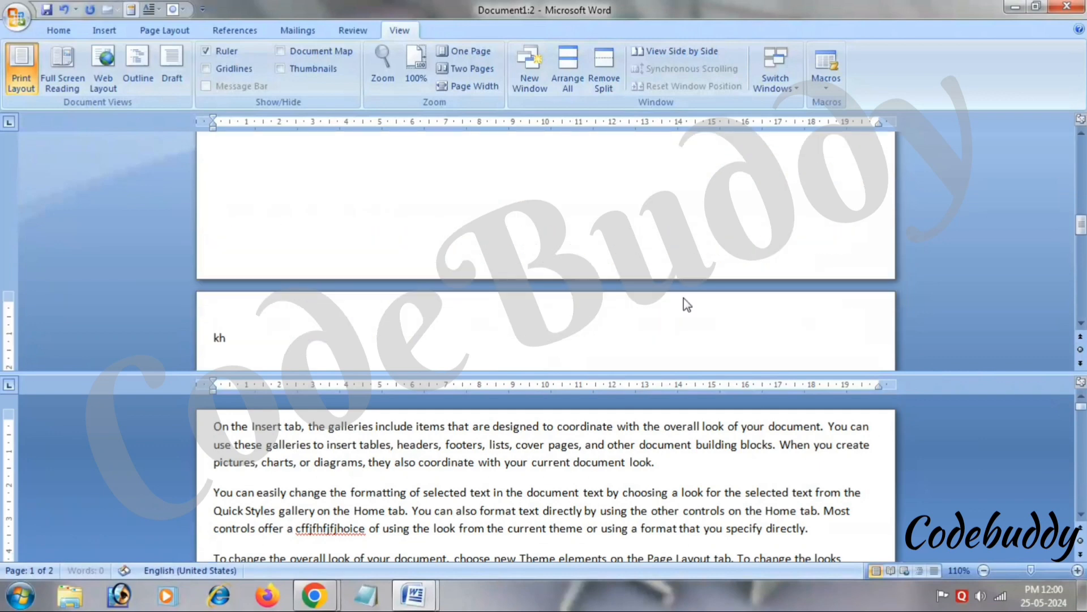
{"action": "type", "text": "jhkhhjkj"}
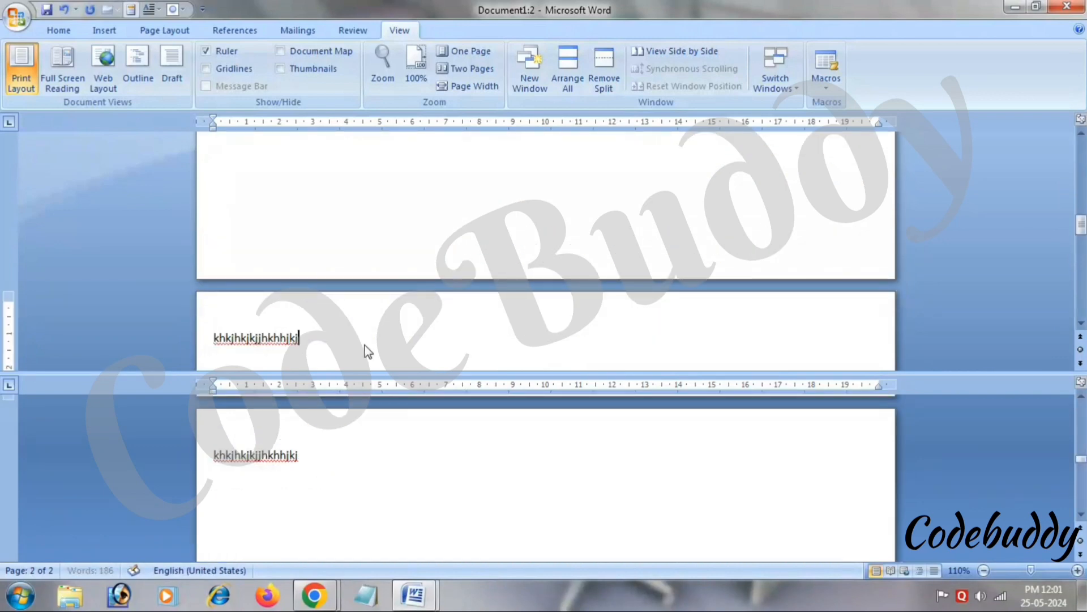
{"action": "type", "text": "khjk j hkj jkh kjh"}
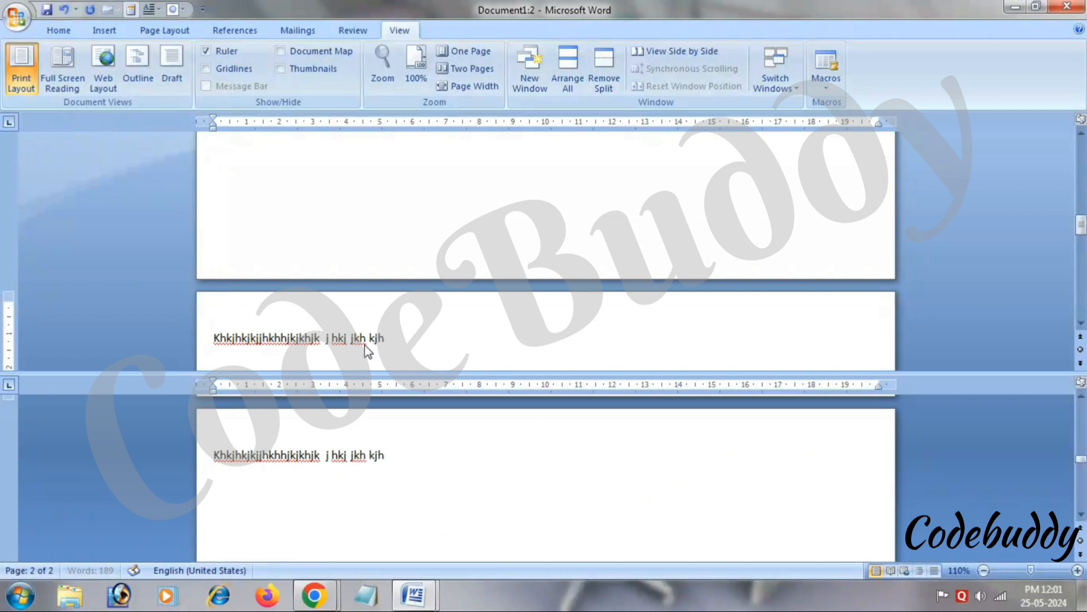
{"action": "type", "text": "kj hkjkkjhgfhd"}
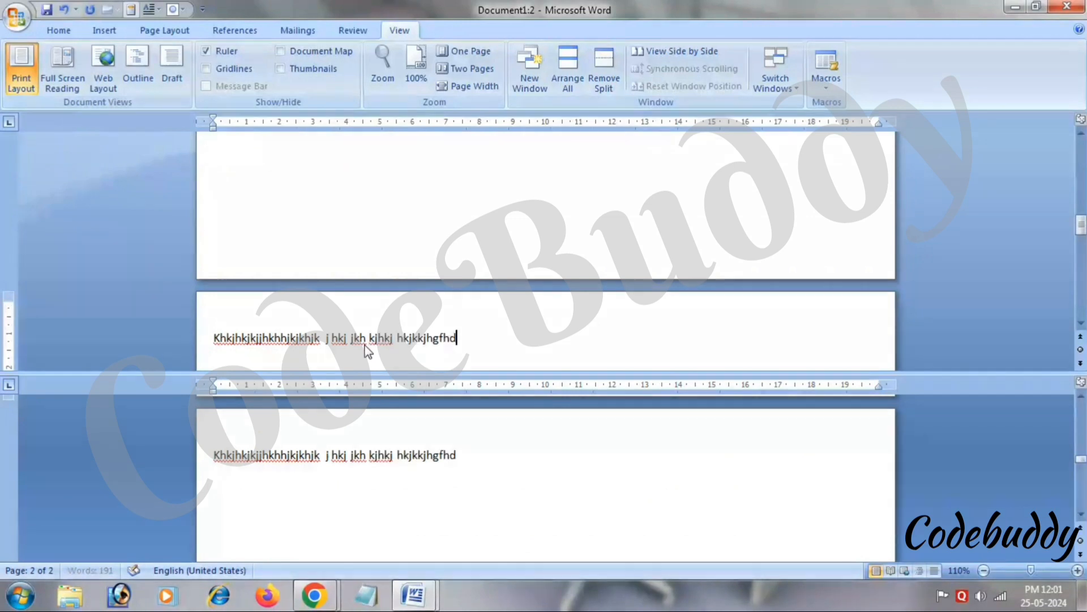
{"action": "type", "text": "dgfg gd dgfd f"}
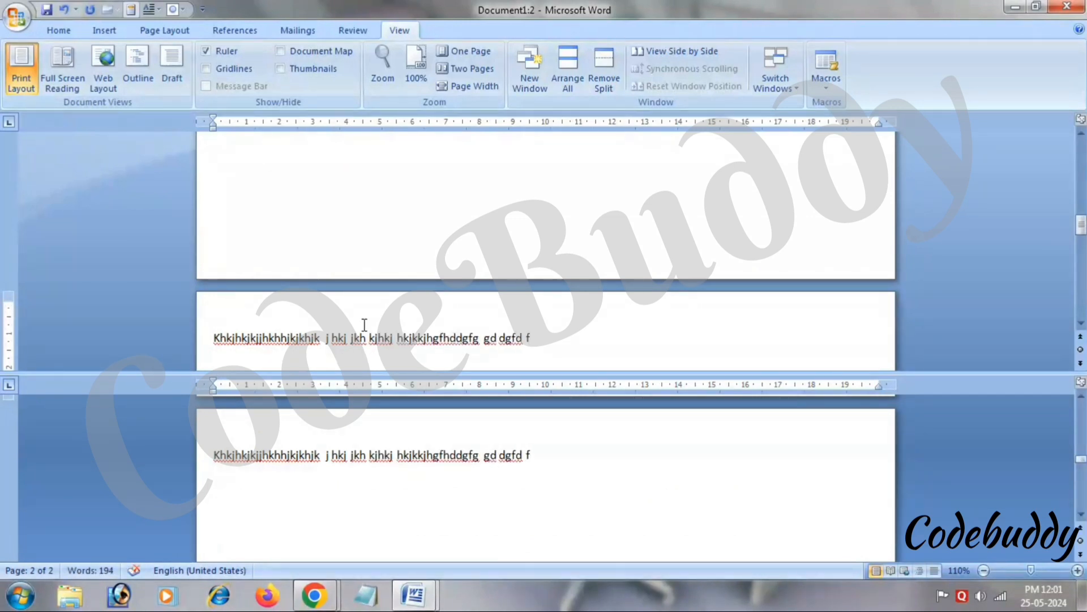
{"action": "left_click", "coordinate": [604, 78]}
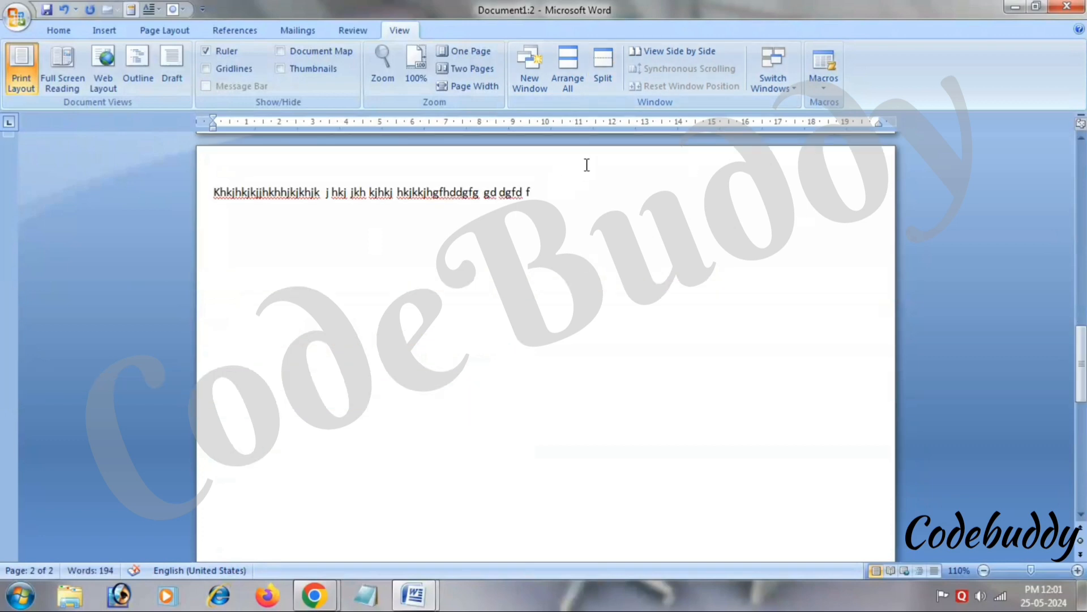
View the two windows side by side, close Document1:1, and check the open window list.
{"action": "left_click", "coordinate": [645, 52]}
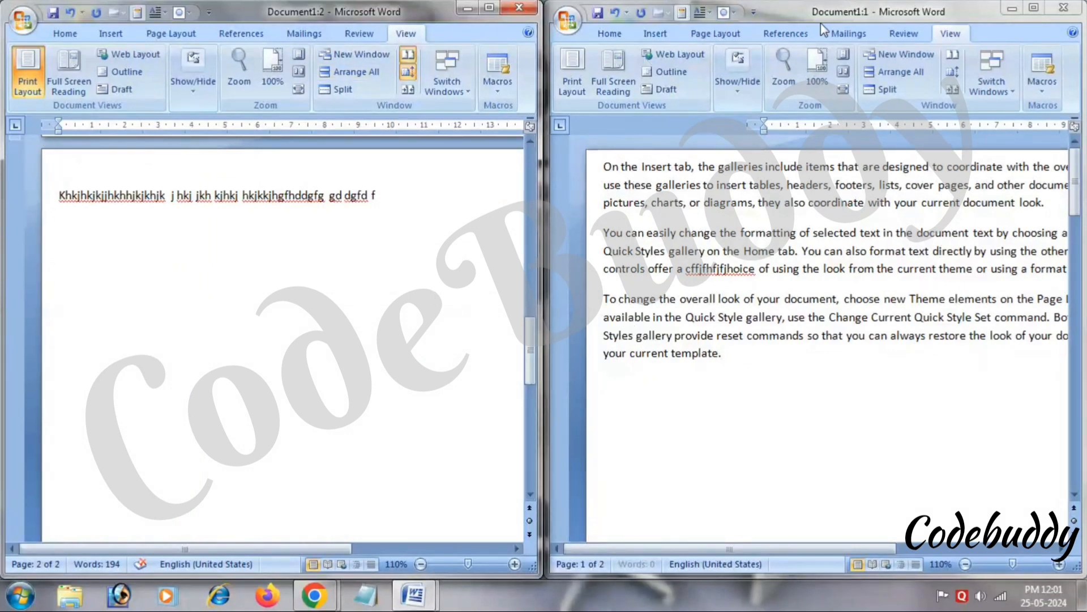
{"action": "left_click", "coordinate": [1065, 6]}
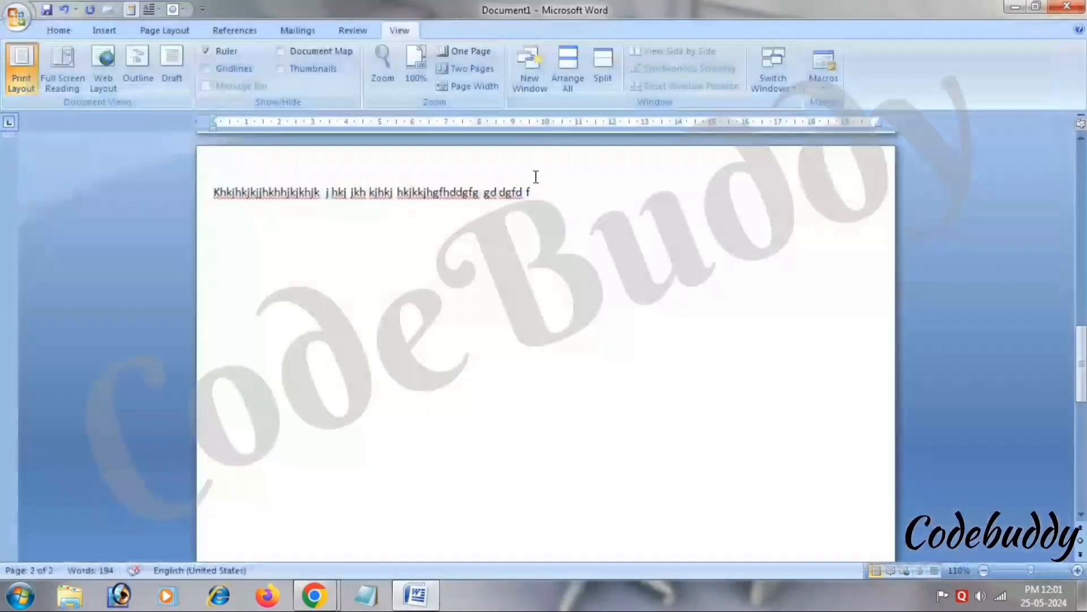
{"action": "left_click", "coordinate": [752, 88]}
{"action": "left_click", "coordinate": [719, 203]}
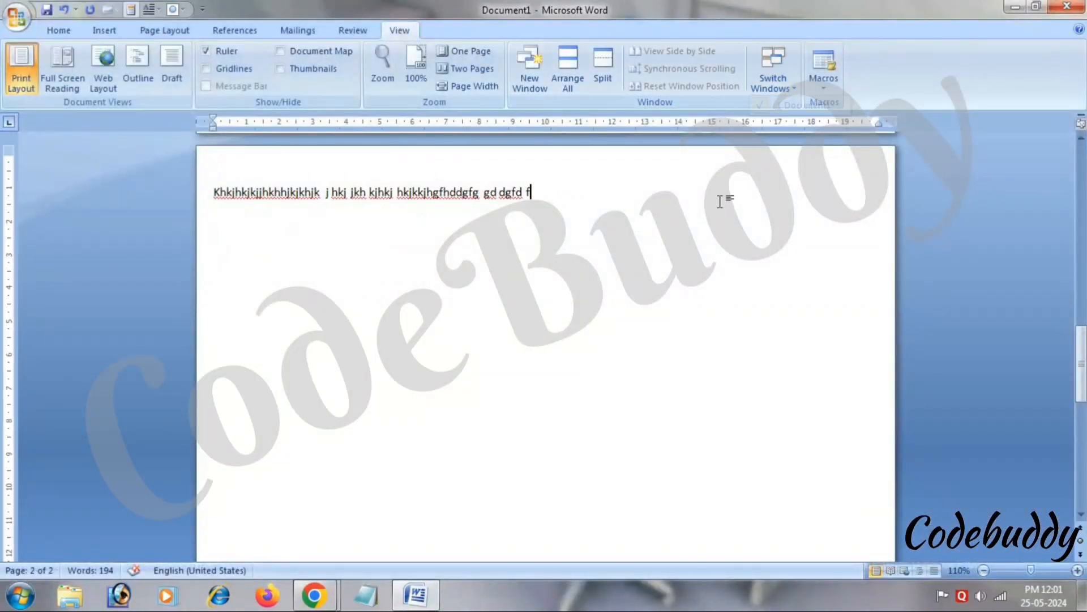
Open three more windows onto the document and switch to Document1:2 via Switch Windows.
{"action": "left_click", "coordinate": [530, 68]}
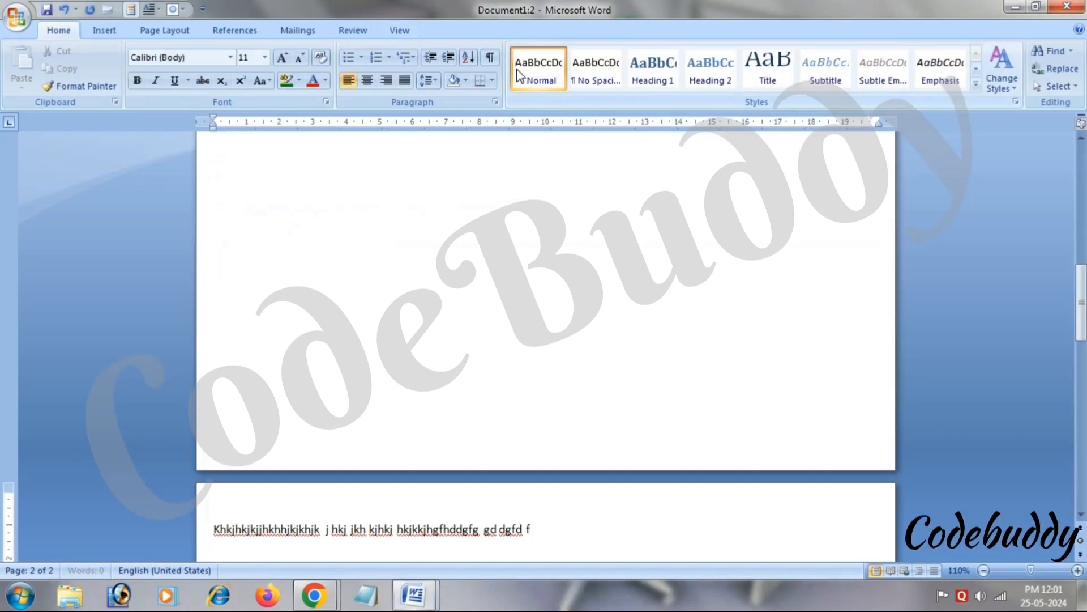
{"action": "left_click", "coordinate": [395, 36]}
{"action": "left_click", "coordinate": [529, 68]}
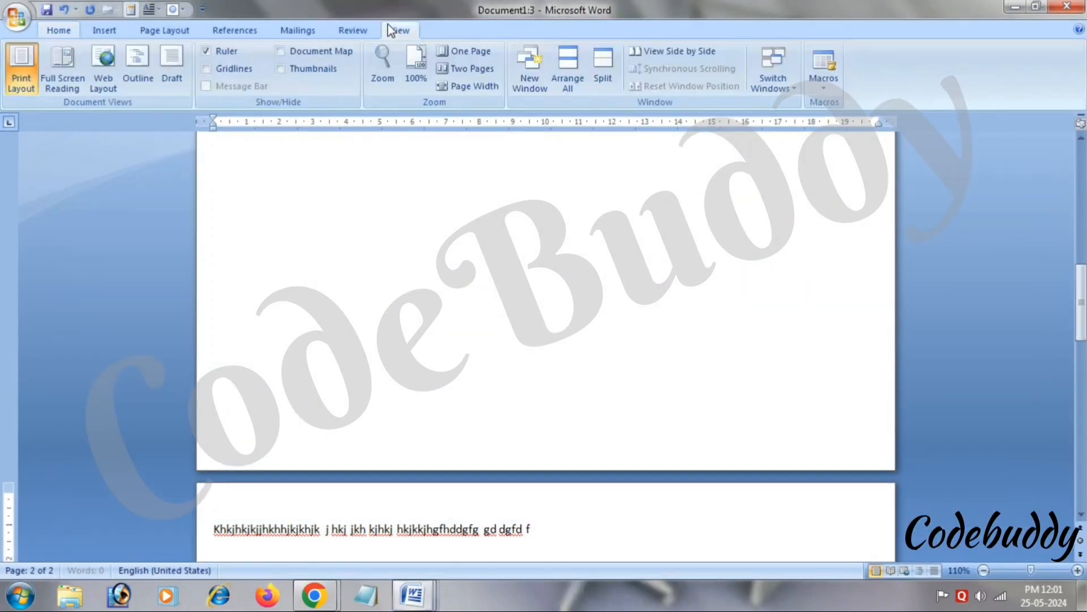
{"action": "left_click", "coordinate": [543, 67]}
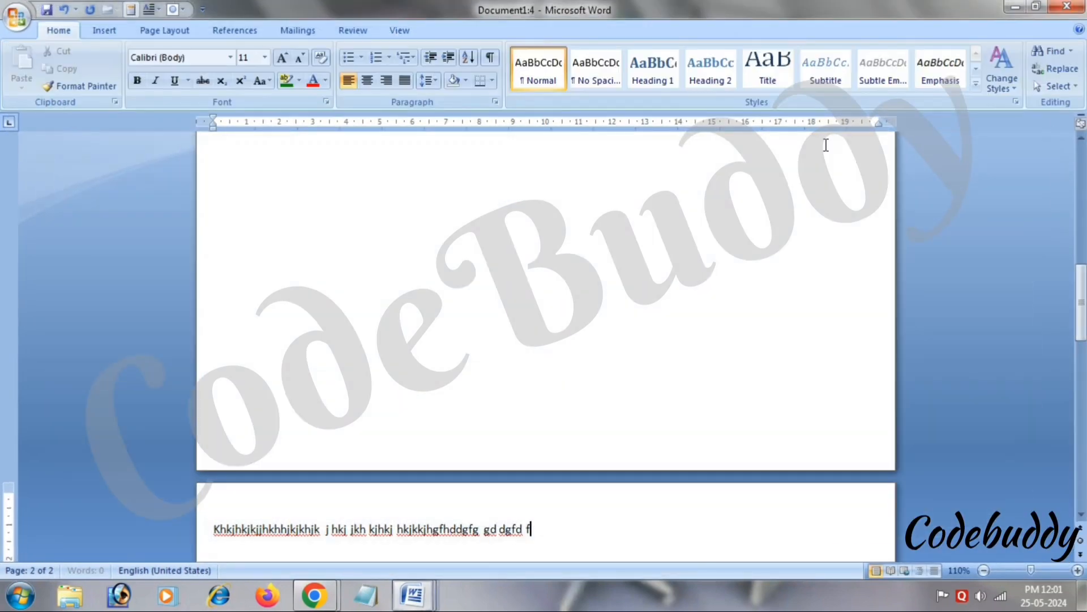
{"action": "left_click", "coordinate": [396, 32]}
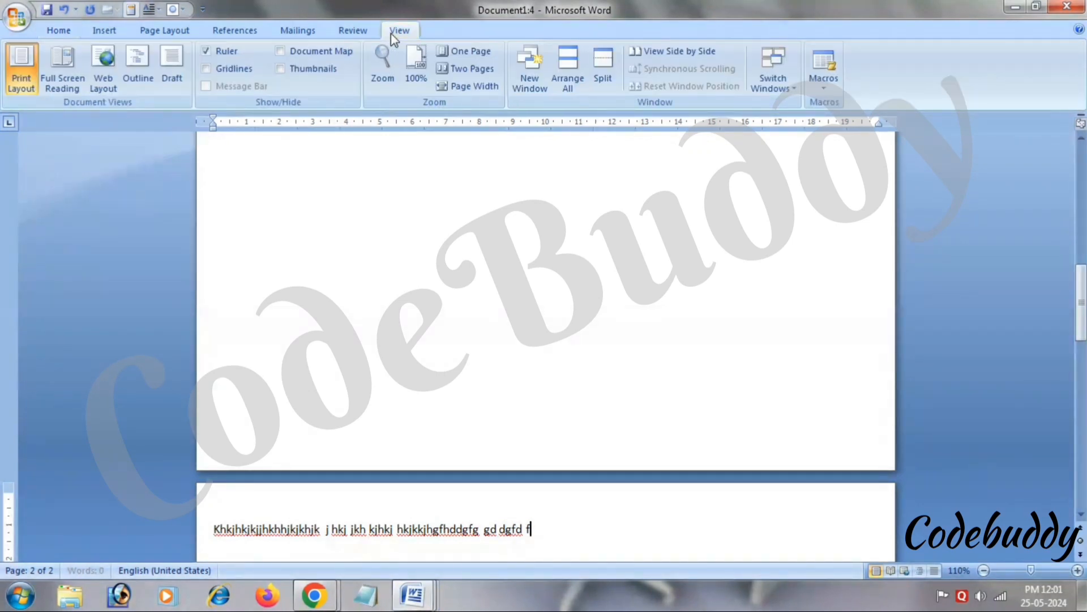
{"action": "left_click", "coordinate": [773, 72]}
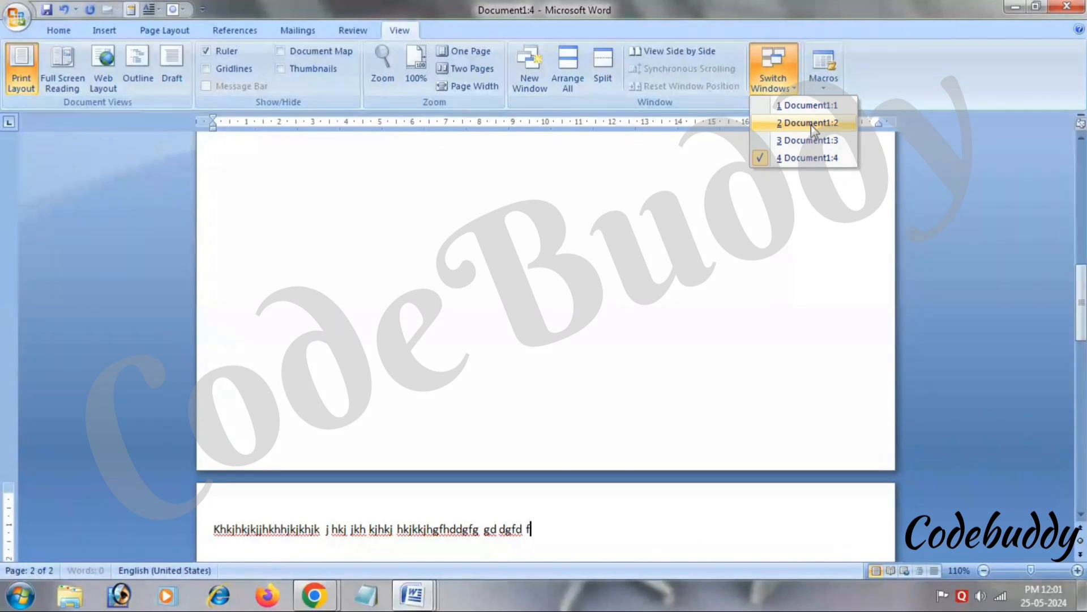
{"action": "left_click", "coordinate": [814, 124]}
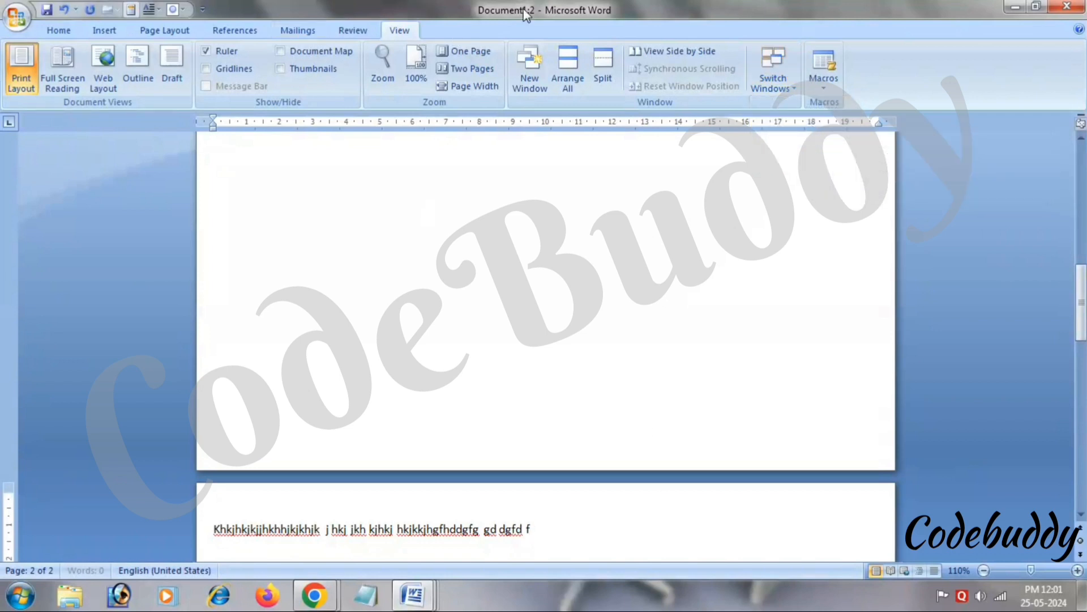
Switch to Document1:3, cycle back to Document1:2, and close the extra windows.
{"action": "right_click", "coordinate": [799, 94]}
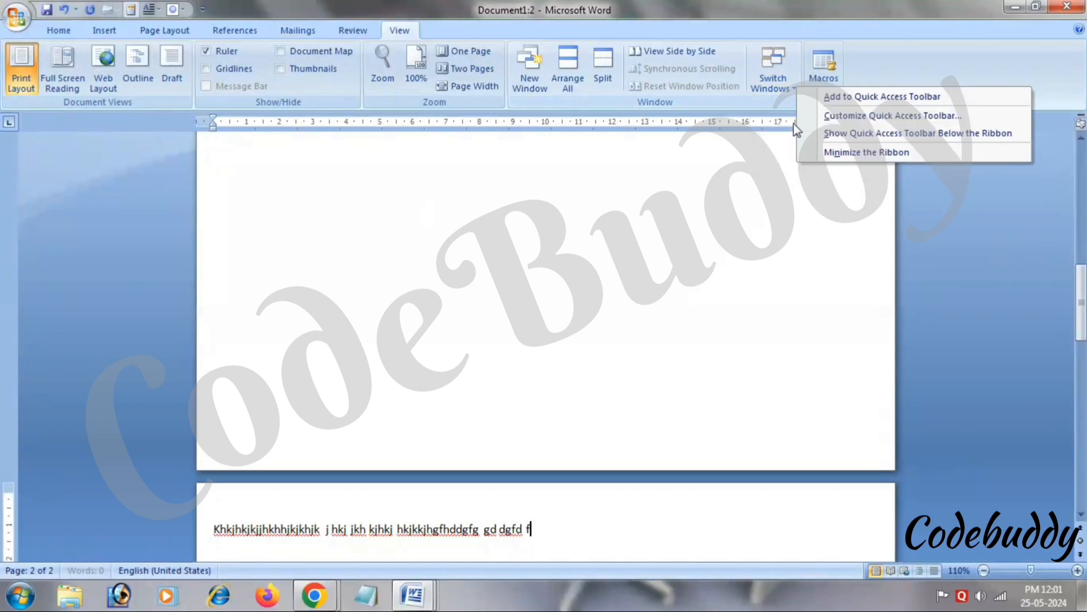
{"action": "left_click", "coordinate": [763, 90]}
{"action": "left_click", "coordinate": [763, 91]}
{"action": "left_click", "coordinate": [780, 142]}
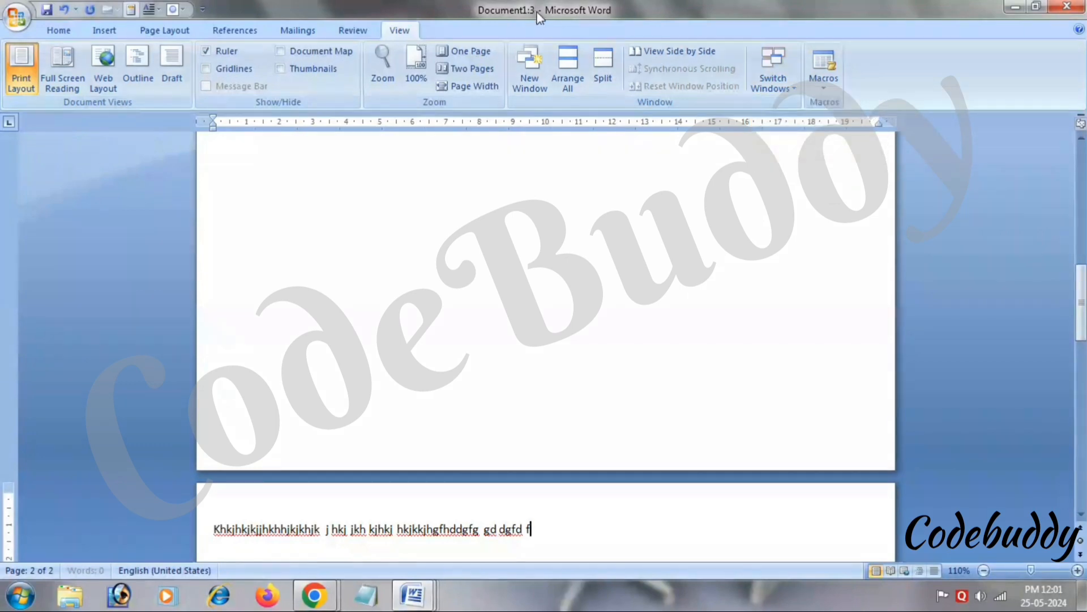
{"action": "key", "text": "alt+Tab"}
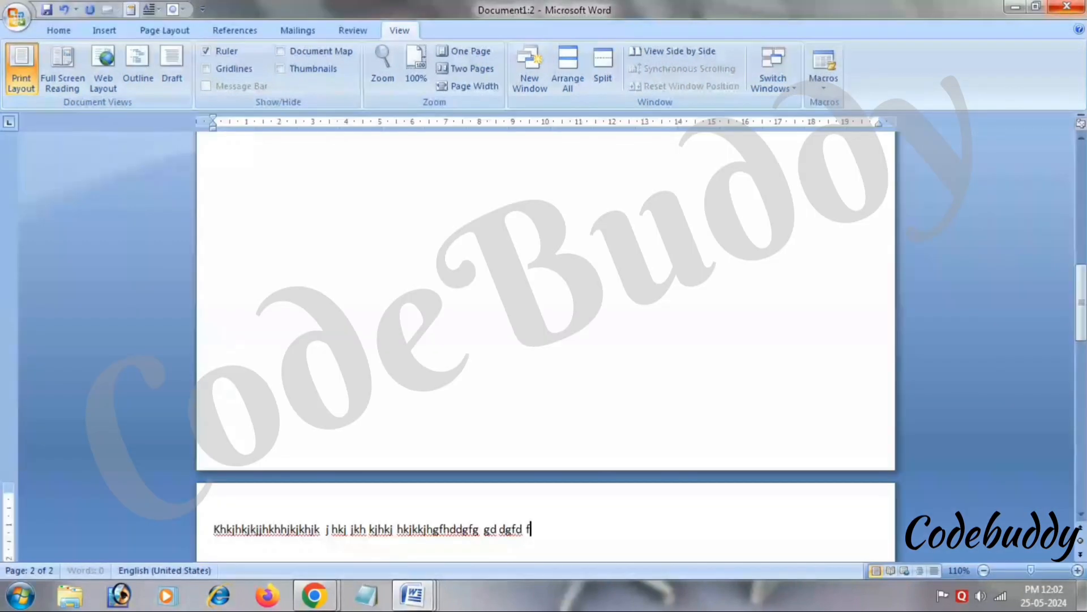
{"action": "left_click", "coordinate": [1067, 7]}
Close the last extra window, then type 'name', 'days' and 'moths' on separate lines.
{"action": "left_click", "coordinate": [1067, 7]}
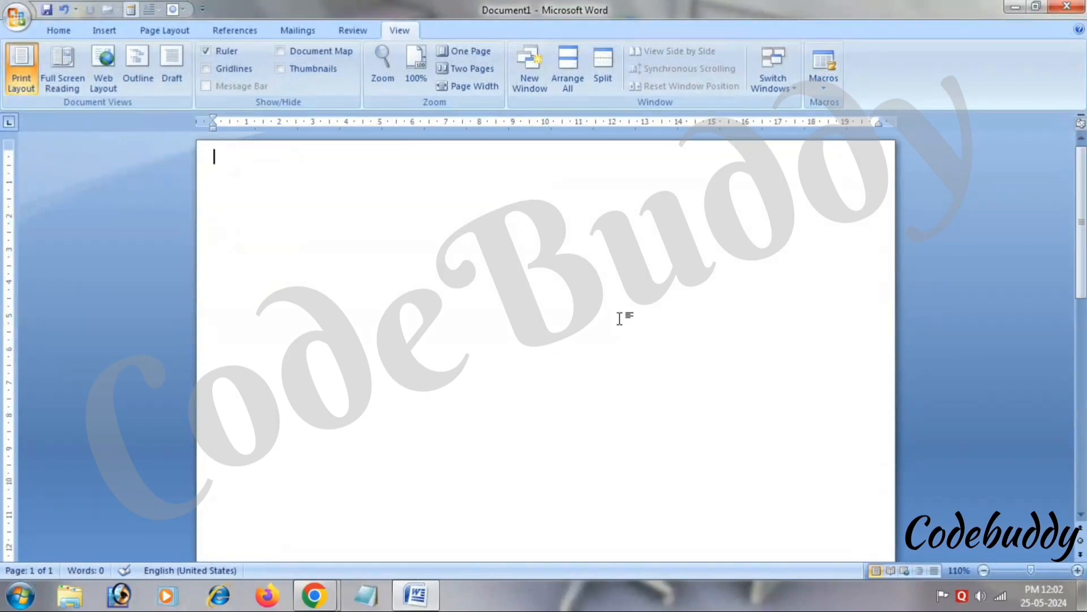
{"action": "type", "text": "name"}
{"action": "key", "text": "Return"}
{"action": "type", "text": "d"}
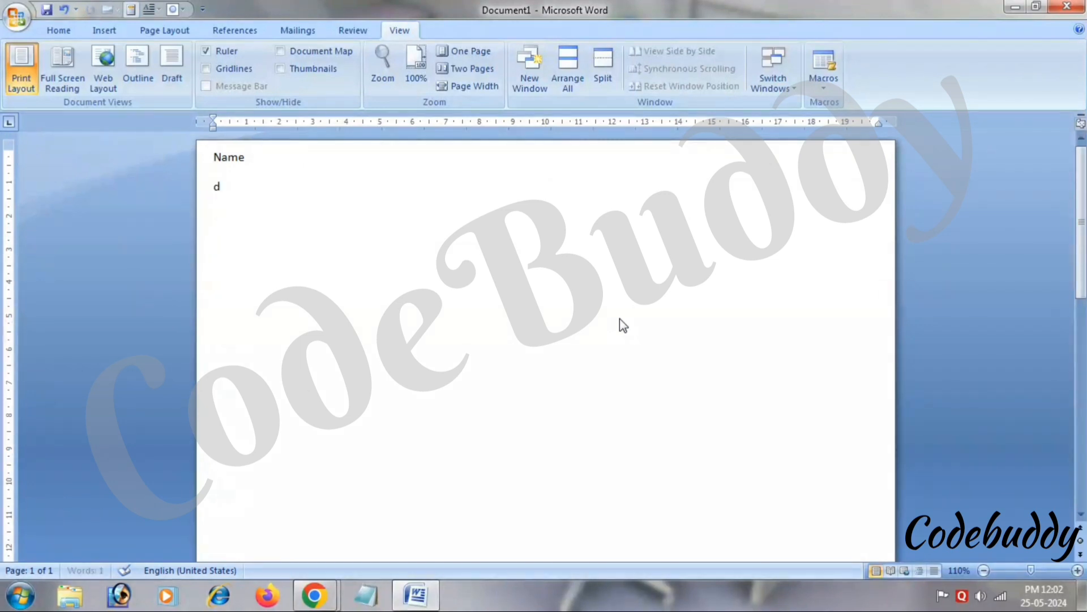
{"action": "type", "text": "ays"}
{"action": "key", "text": "Return"}
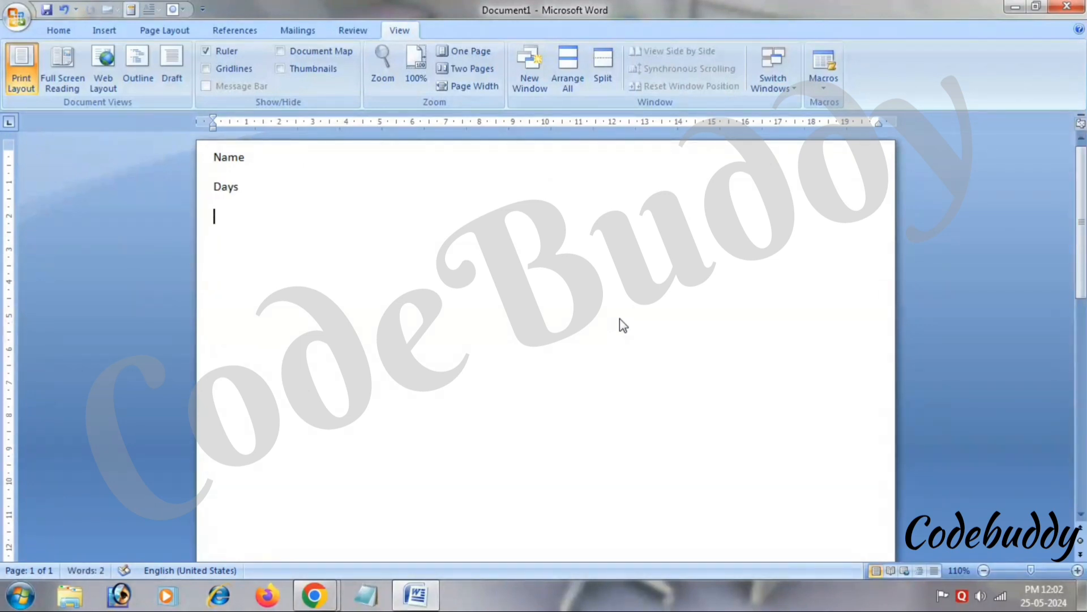
{"action": "type", "text": "moths"}
{"action": "key", "text": "Return"}
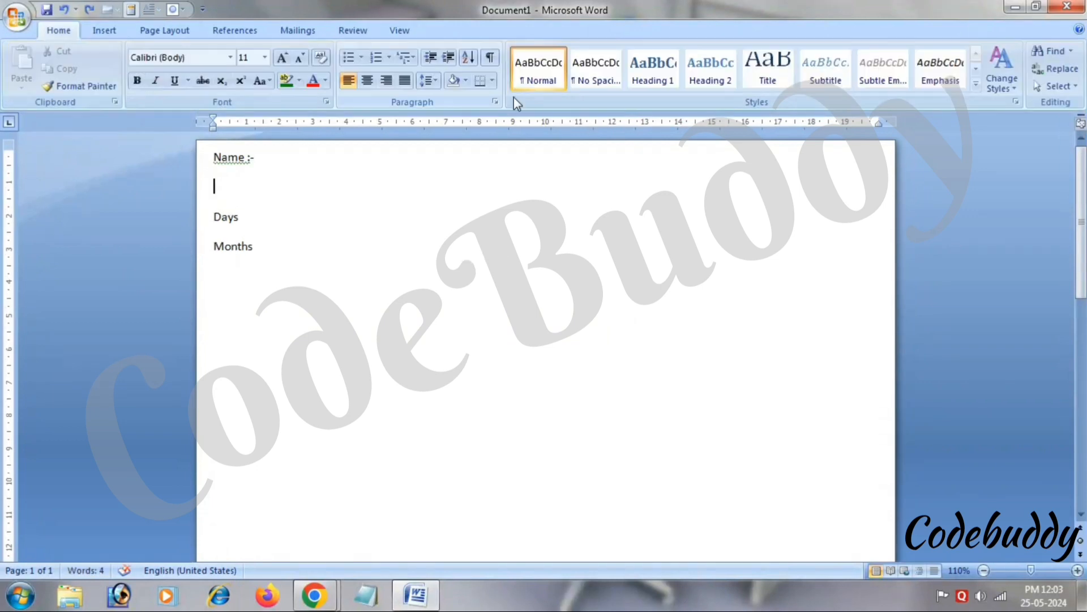
{"action": "left_click", "coordinate": [399, 31]}
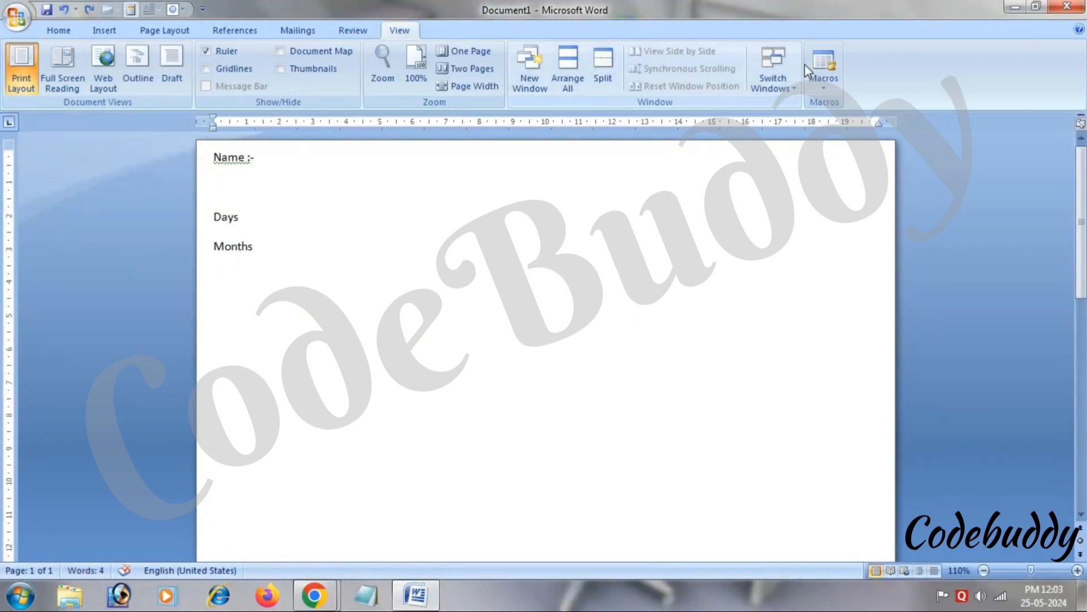
Record a new macro Macro2 with the Ctrl+Shift+S keyboard shortcut assigned.
{"action": "left_click", "coordinate": [830, 83]}
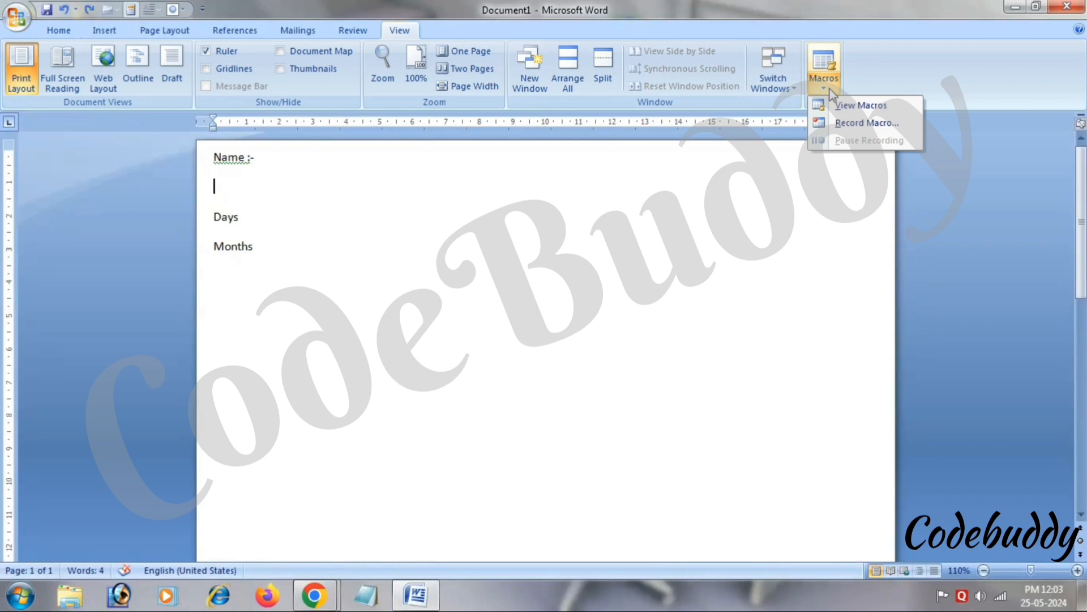
{"action": "left_click", "coordinate": [843, 124]}
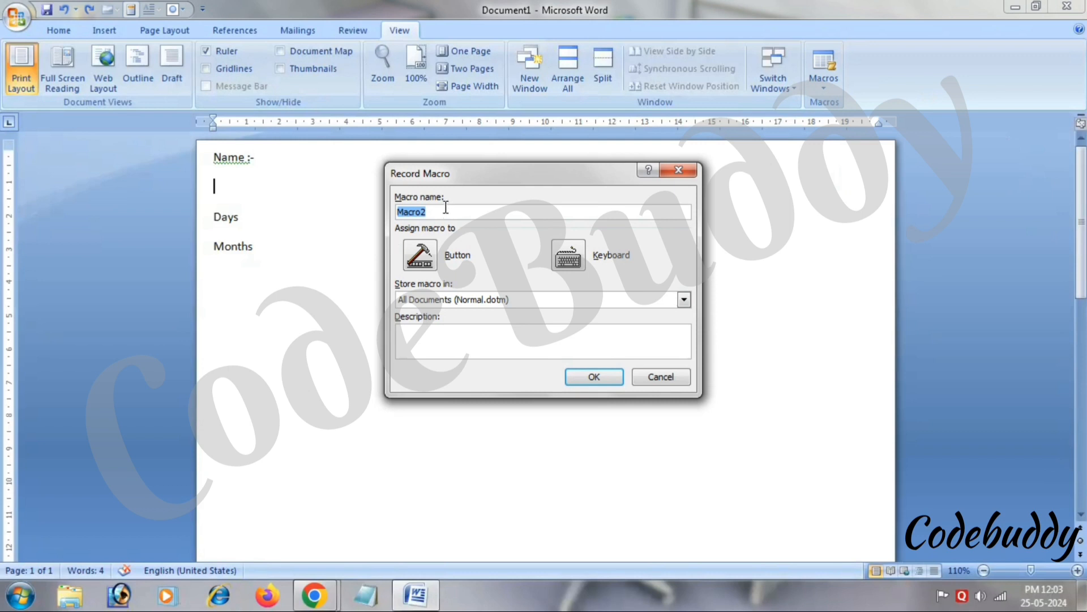
{"action": "left_click", "coordinate": [575, 255]}
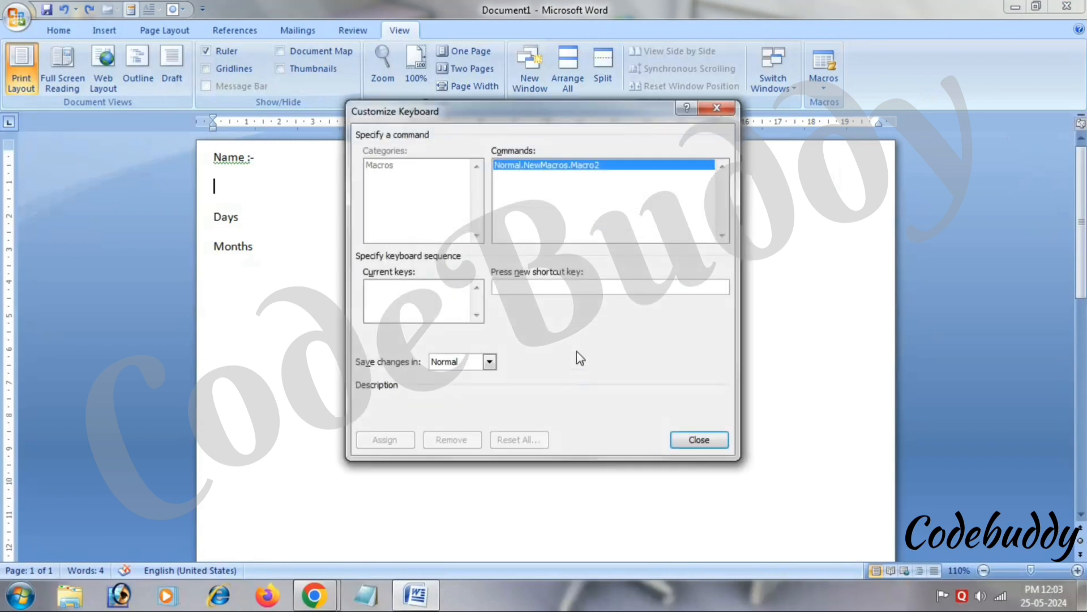
{"action": "right_click", "coordinate": [525, 283]}
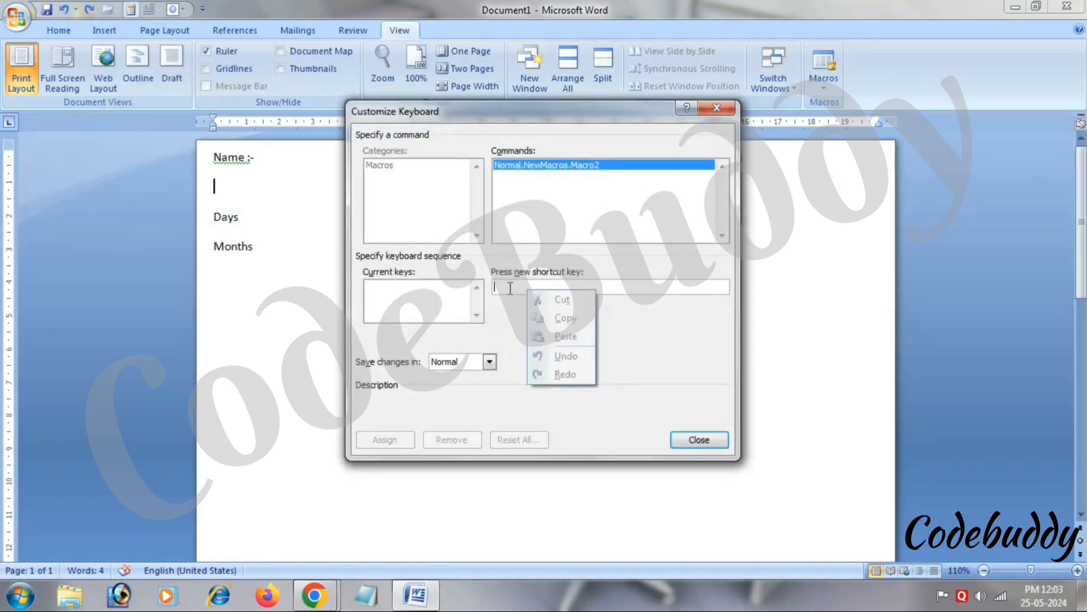
{"action": "right_click", "coordinate": [509, 288]}
{"action": "left_click", "coordinate": [494, 291]}
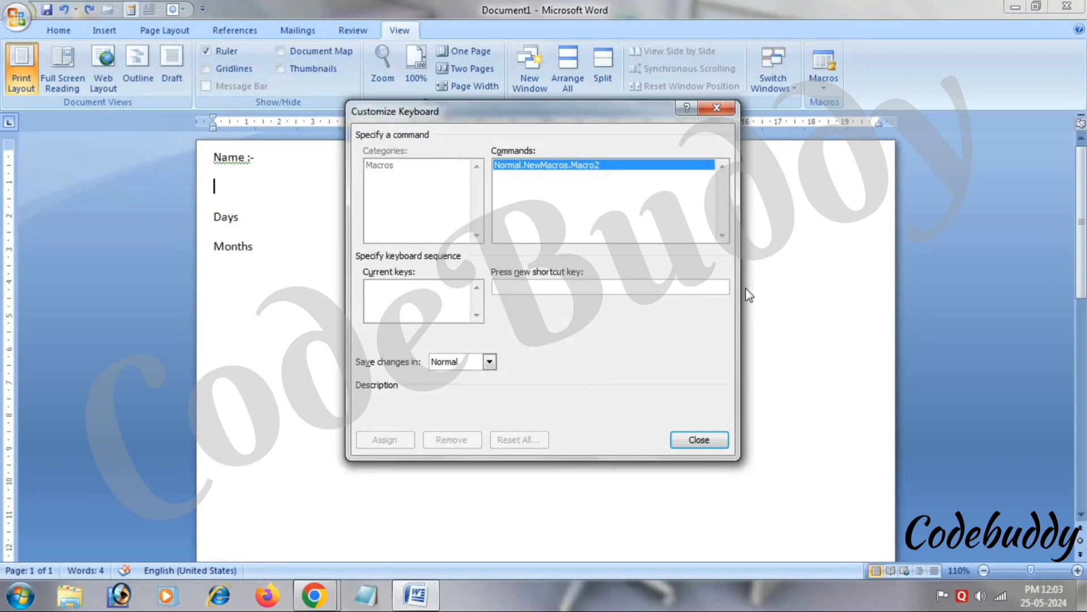
{"action": "key", "text": "ctrl+shift+s"}
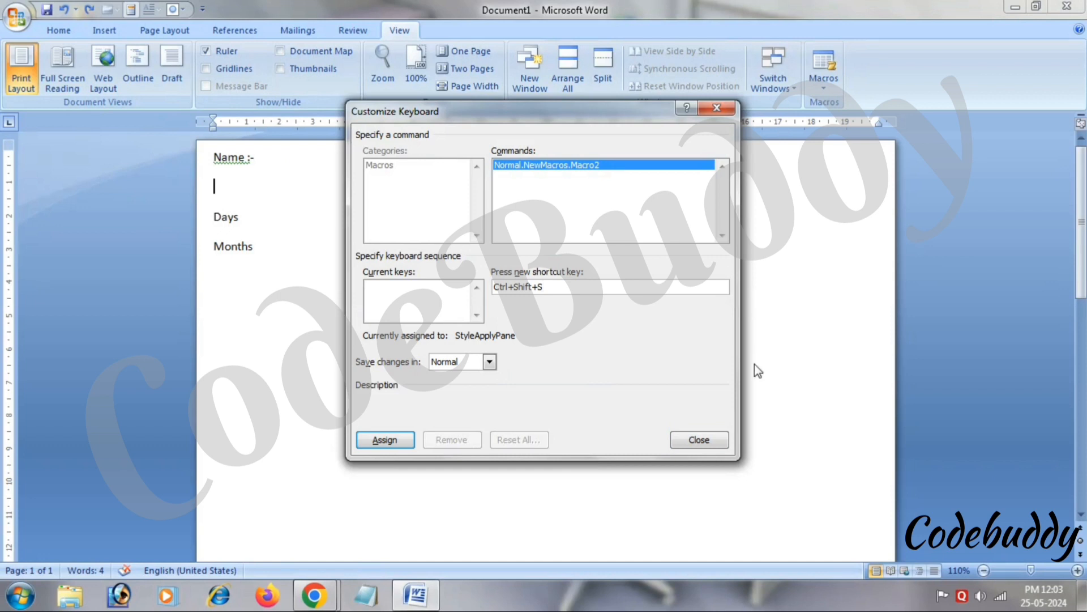
{"action": "left_click", "coordinate": [403, 439]}
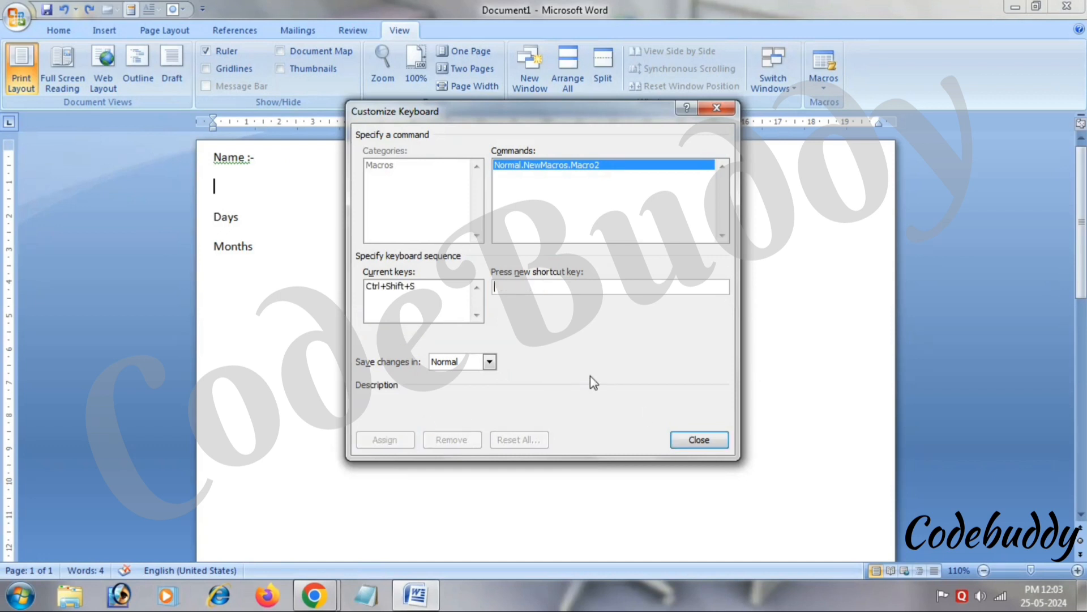
{"action": "left_click", "coordinate": [695, 440]}
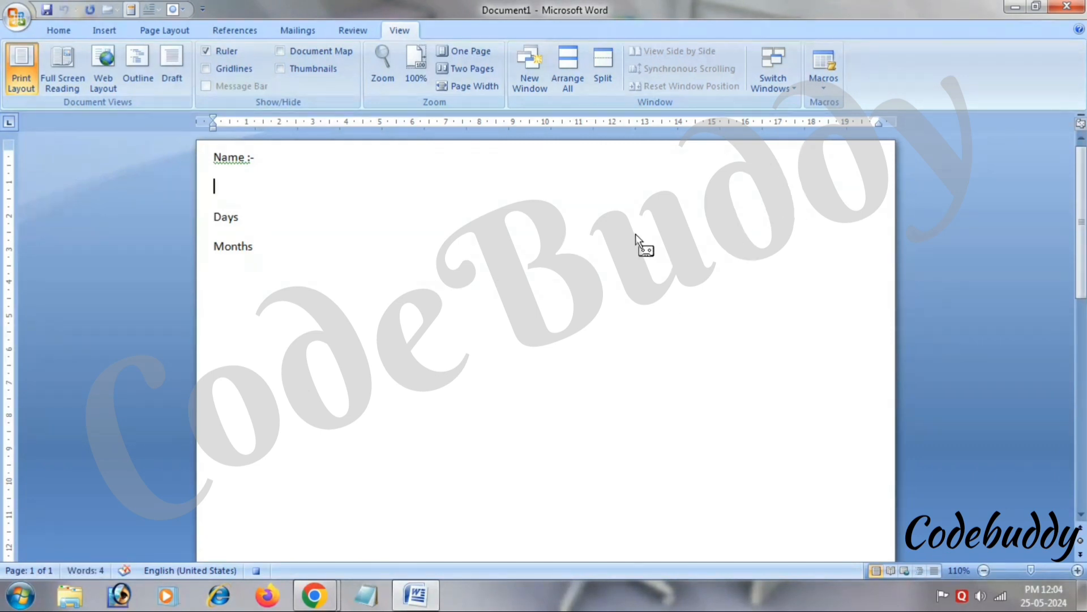
Insert a 3x3 table below the Name heading.
{"action": "left_click", "coordinate": [104, 32]}
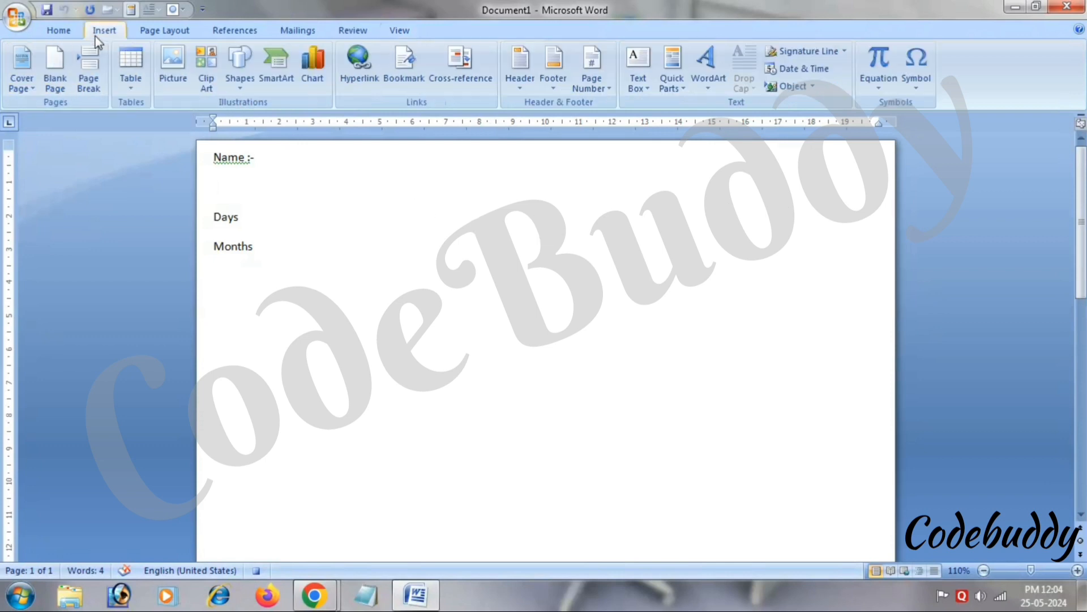
{"action": "left_click", "coordinate": [131, 77]}
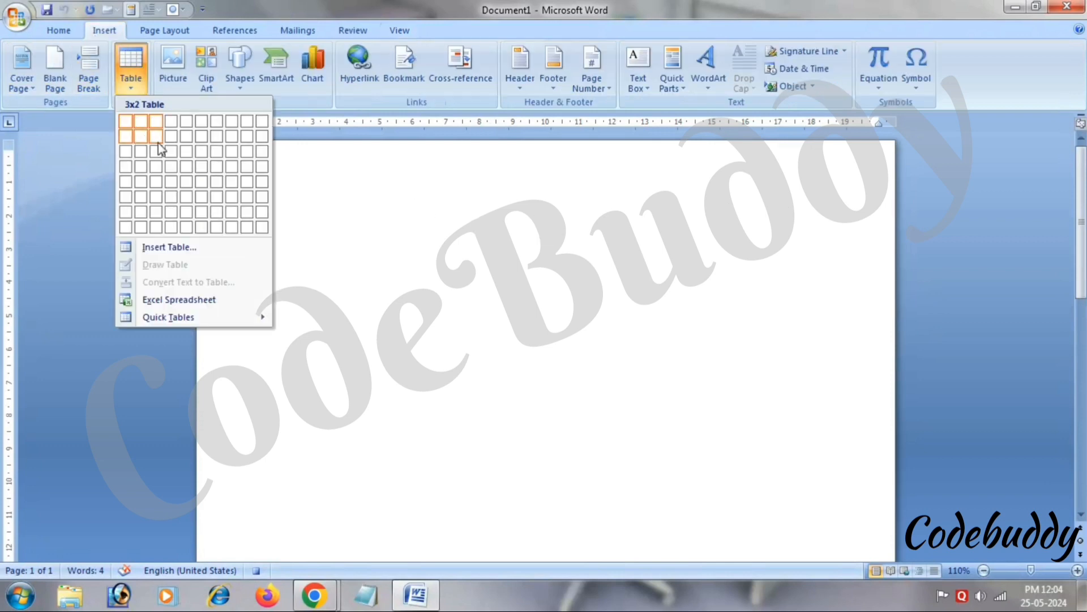
{"action": "right_click", "coordinate": [158, 151]}
{"action": "left_click", "coordinate": [250, 177]}
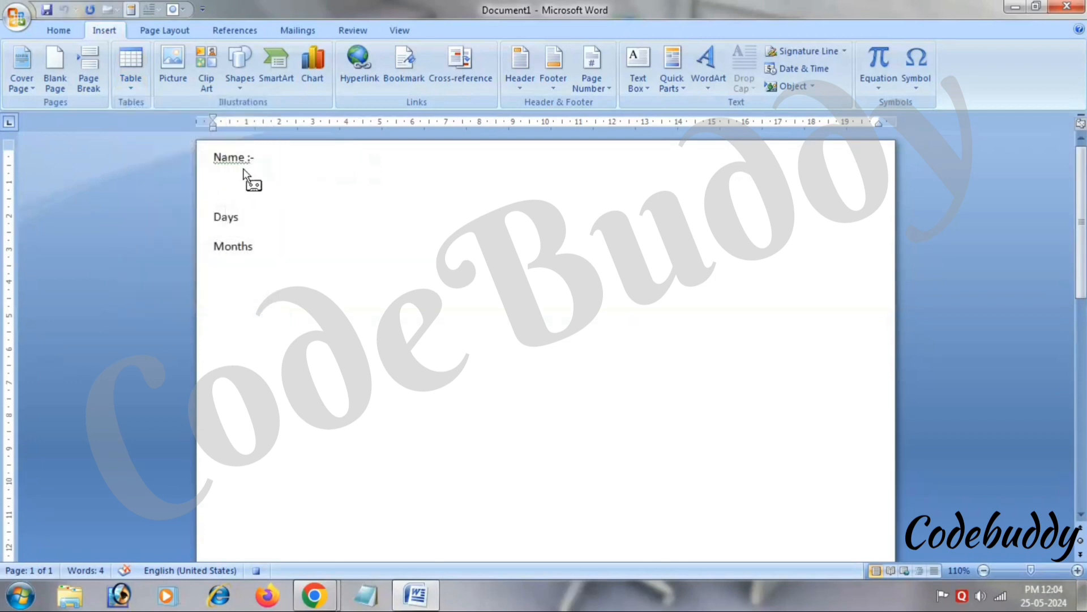
{"action": "left_click", "coordinate": [125, 79]}
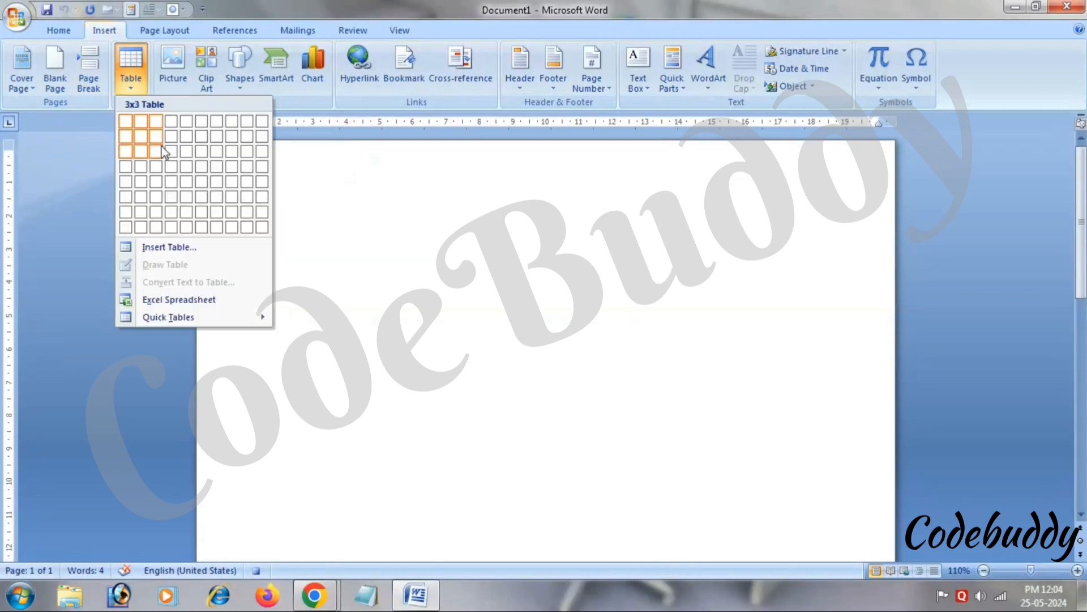
{"action": "left_click", "coordinate": [161, 146]}
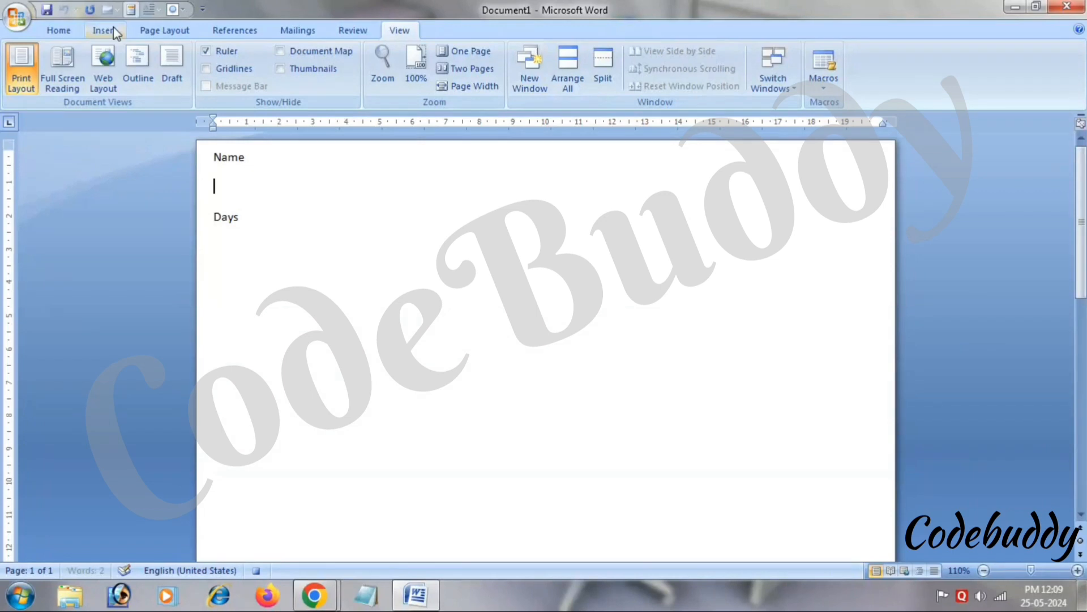
{"action": "left_click", "coordinate": [114, 29]}
{"action": "left_click", "coordinate": [120, 84]}
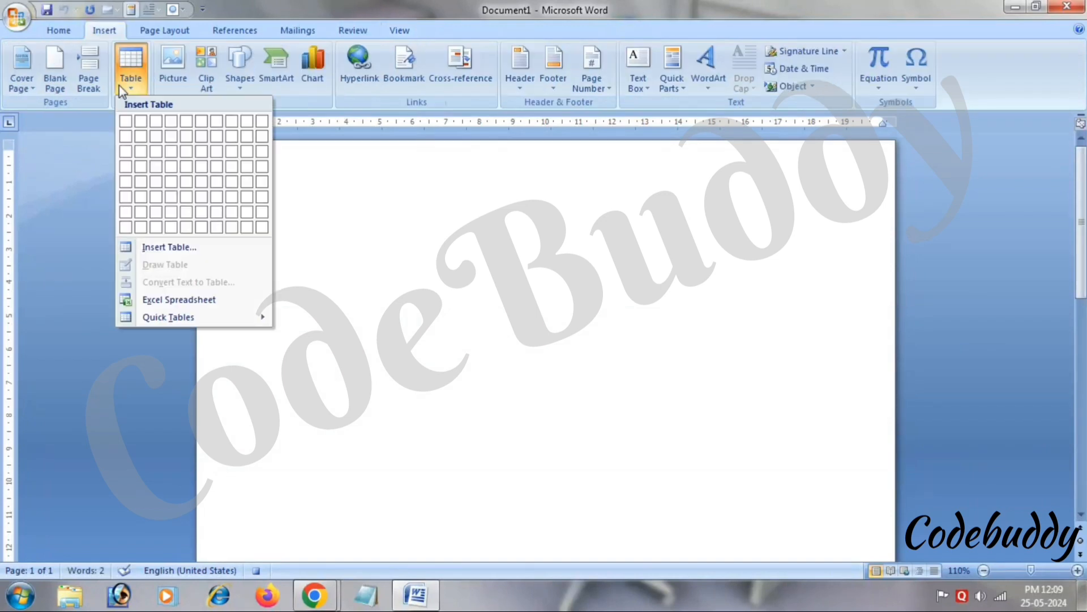
{"action": "left_click", "coordinate": [156, 148]}
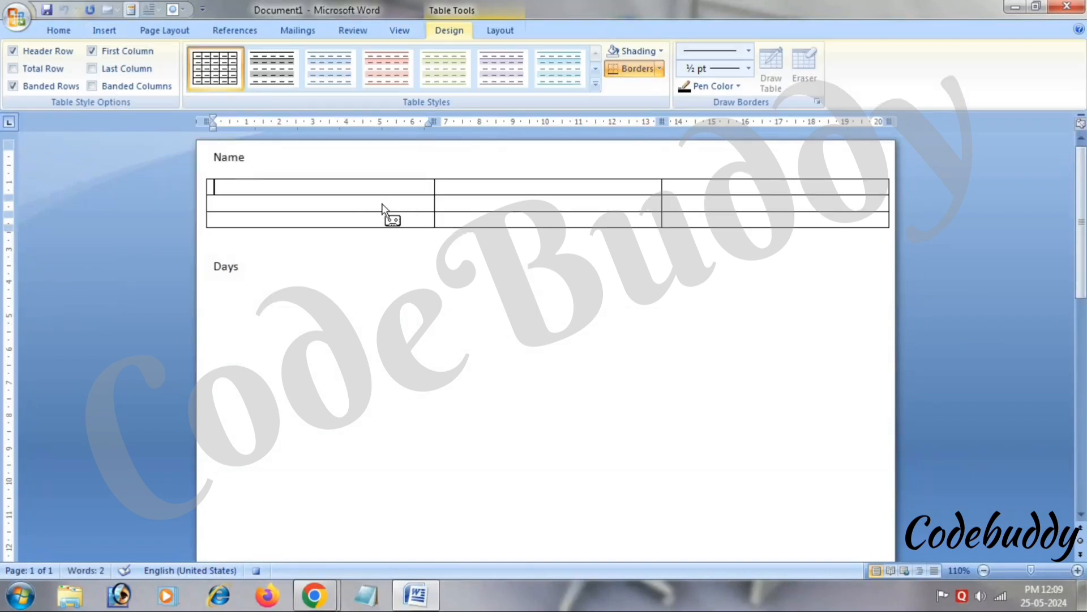
Fill the table's first row with 'name', 's. no.' and 'fff'.
{"action": "type", "text": "name"}
{"action": "key", "text": "Tab"}
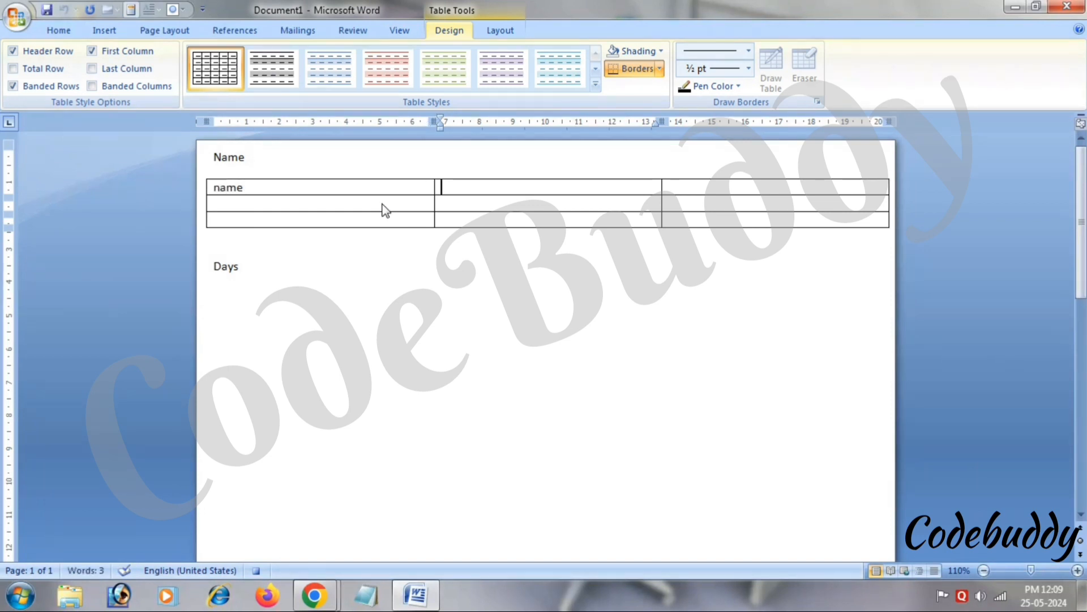
{"action": "type", "text": "s"}
{"action": "key", "text": "Menu"}
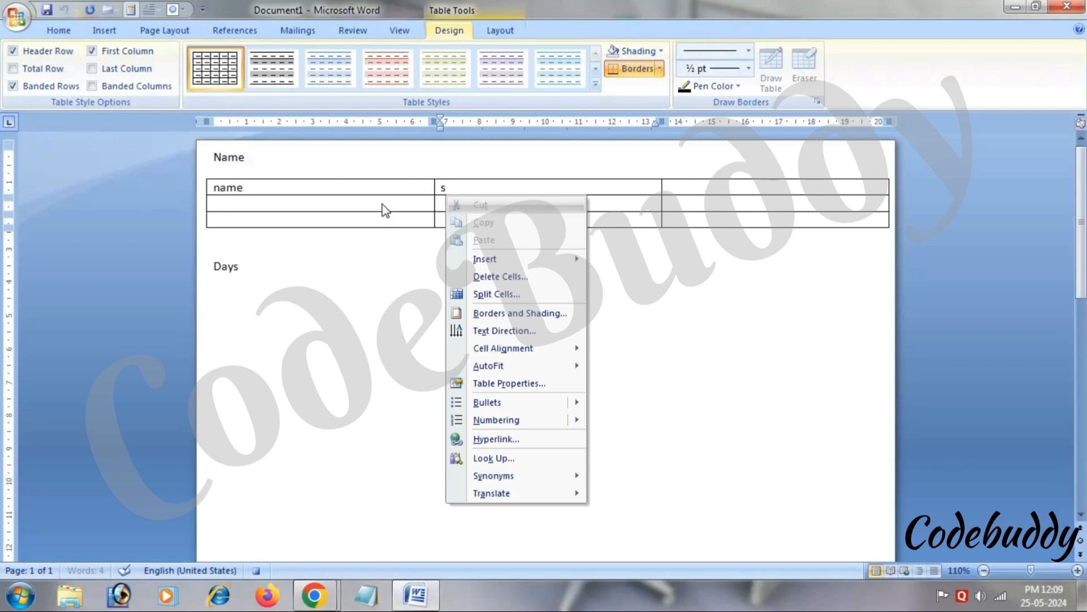
{"action": "key", "text": "n"}
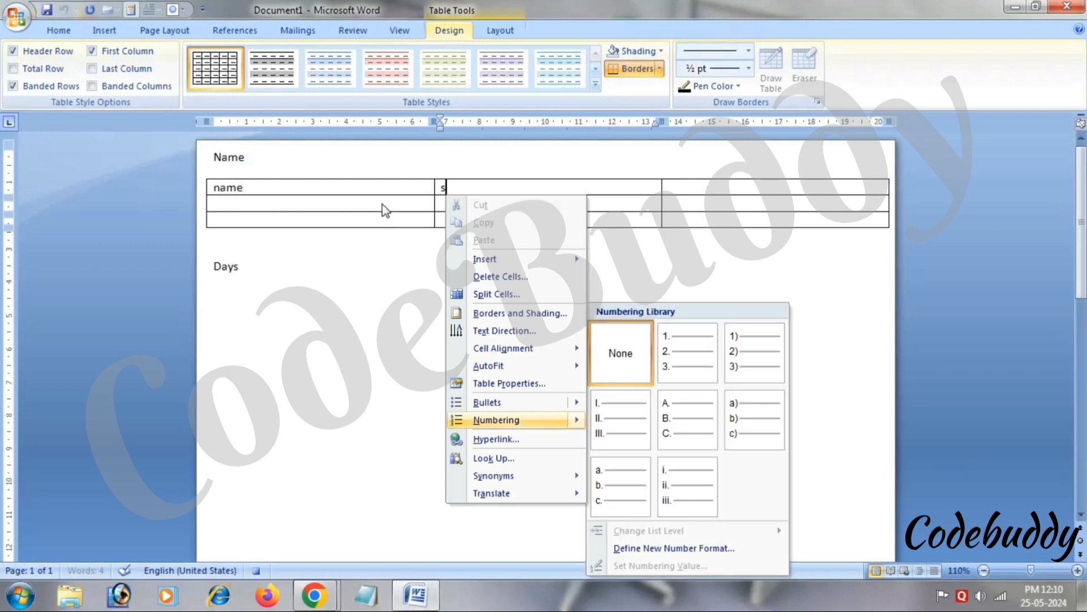
{"action": "left_click", "coordinate": [383, 205]}
{"action": "type", "text": "."}
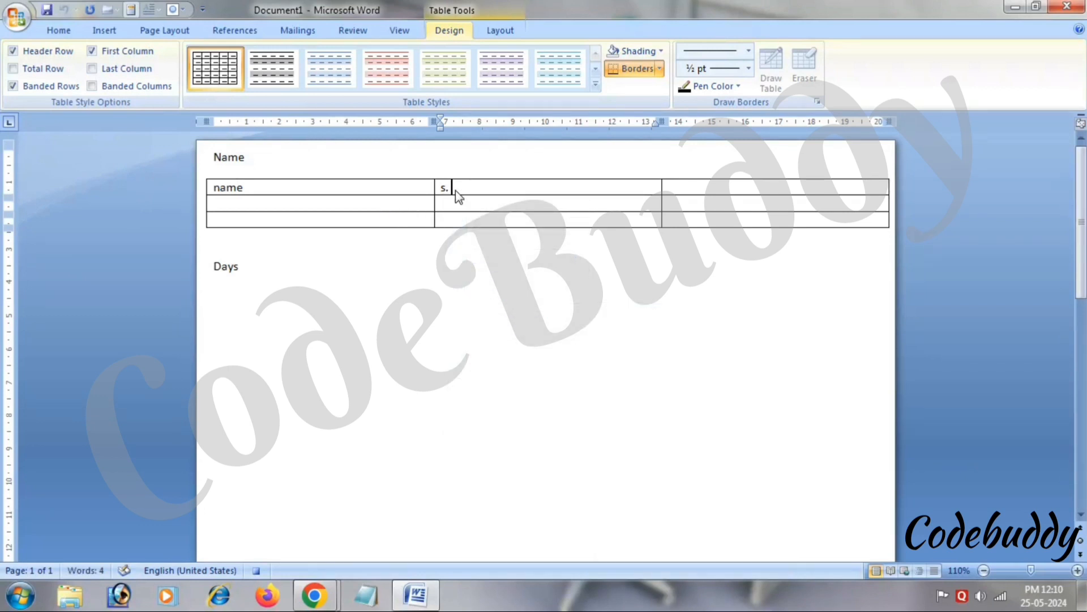
{"action": "type", "text": " no."}
{"action": "key", "text": "Tab"}
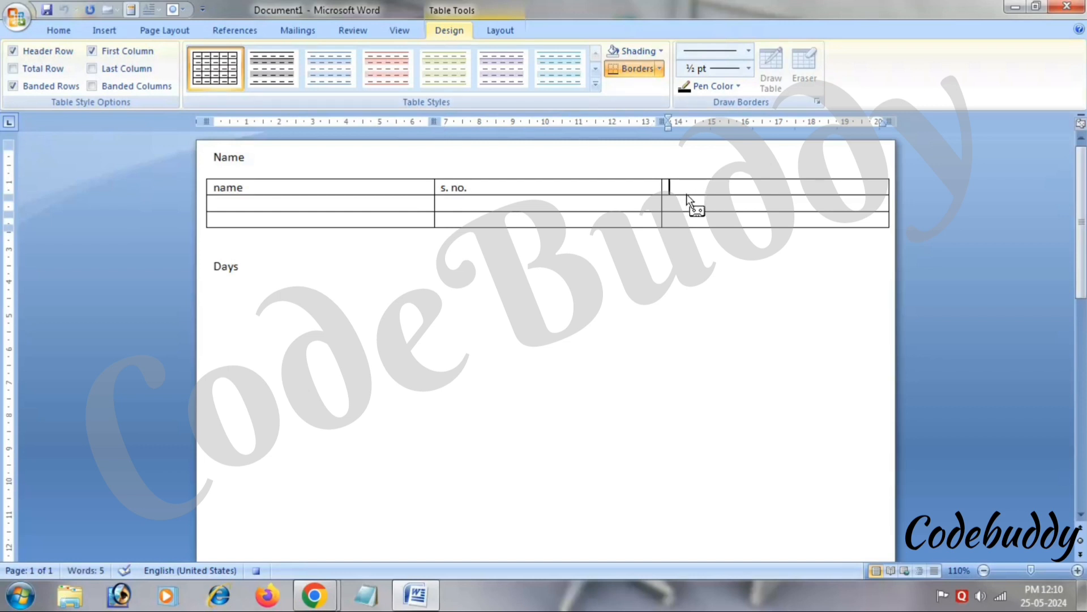
{"action": "type", "text": "fff"}
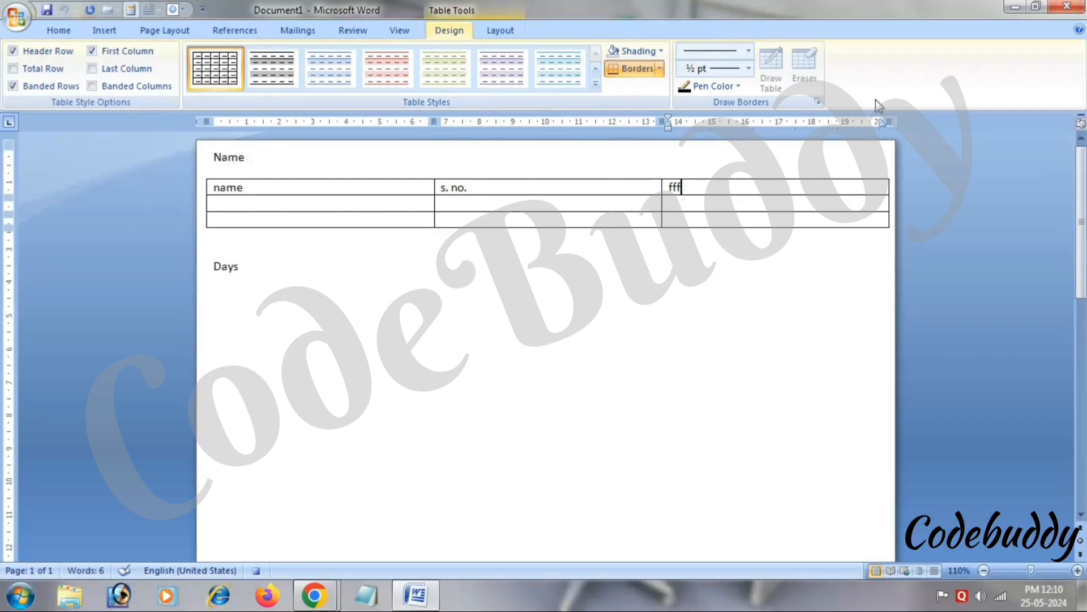
Stop the macro recording, then run the macro after 'Days' to add an empty 3x3 table.
{"action": "left_click", "coordinate": [399, 30]}
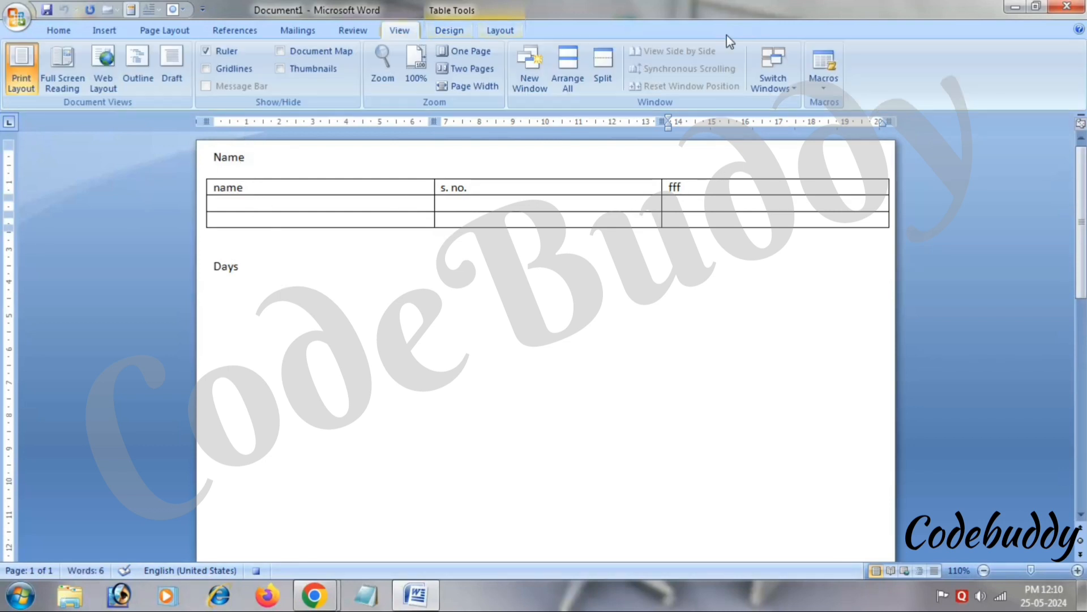
{"action": "left_click", "coordinate": [822, 85]}
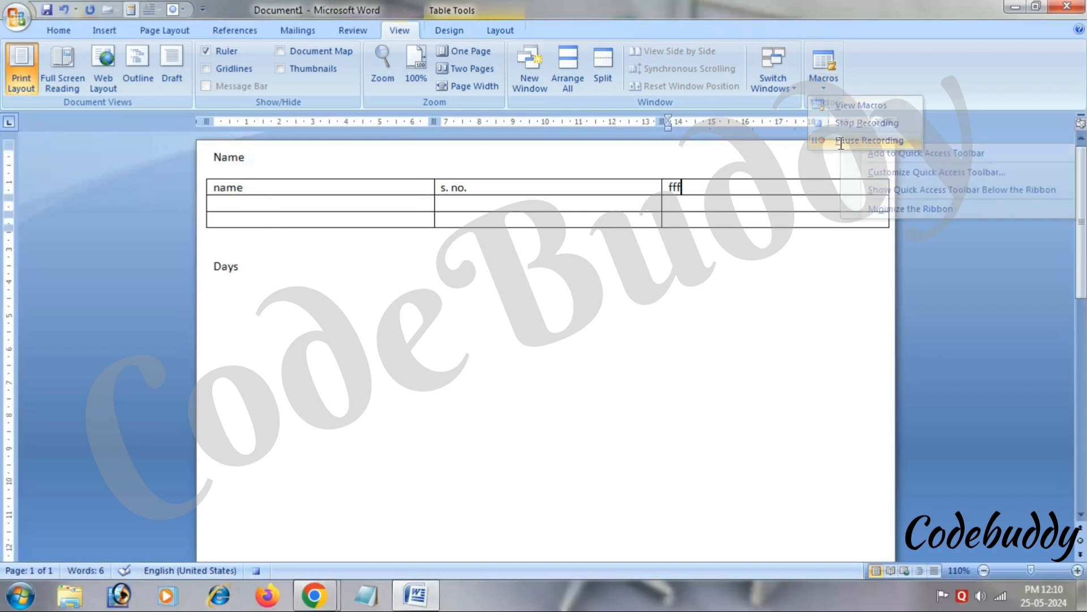
{"action": "left_click", "coordinate": [839, 140]}
{"action": "left_click", "coordinate": [293, 280]}
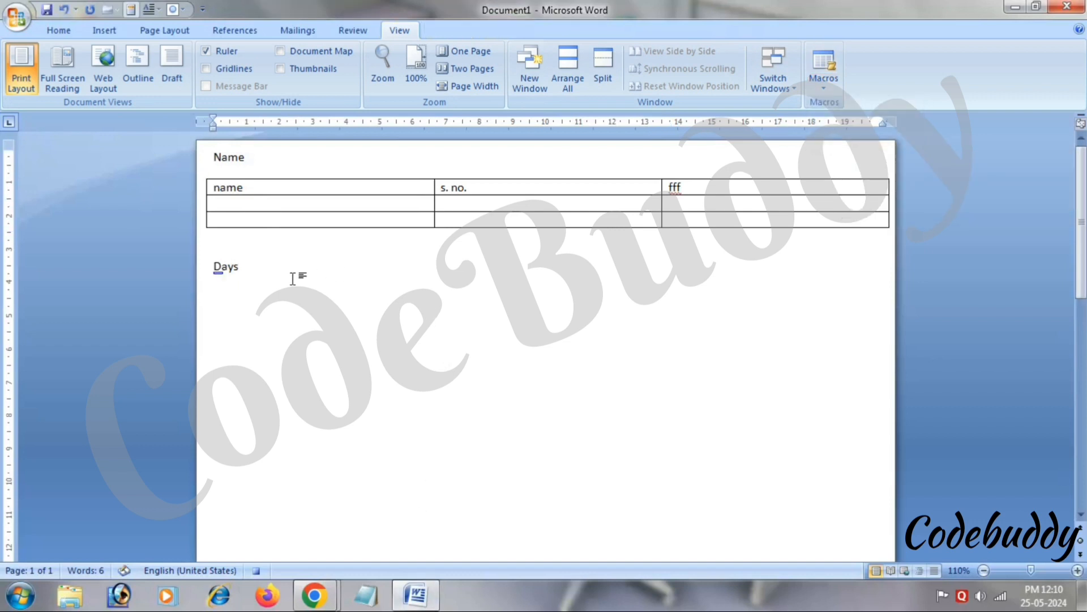
{"action": "key", "text": "ctrl+z"}
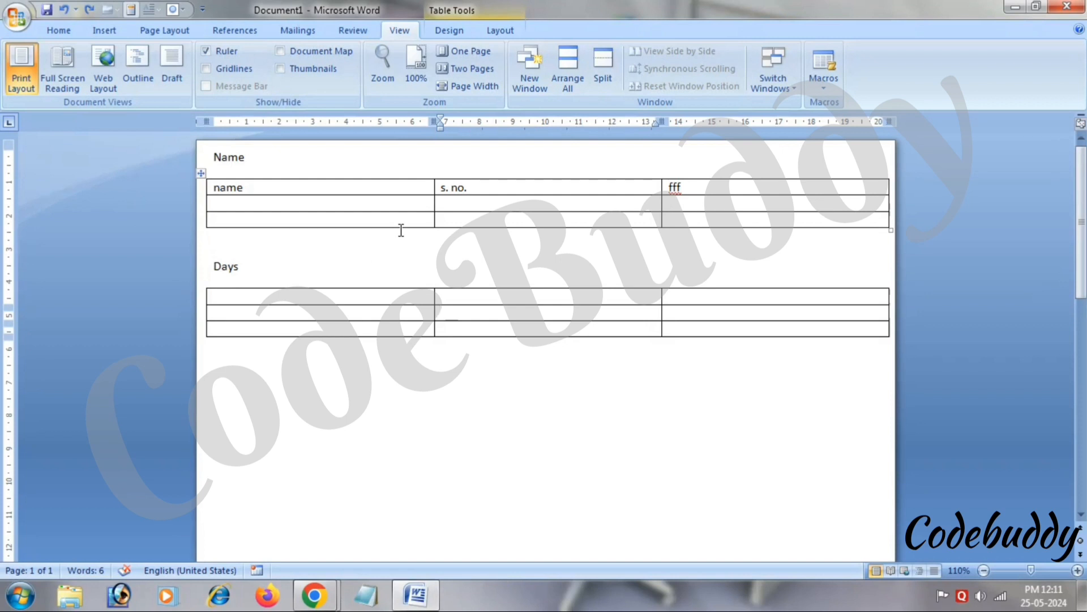
{"action": "left_click", "coordinate": [57, 30]}
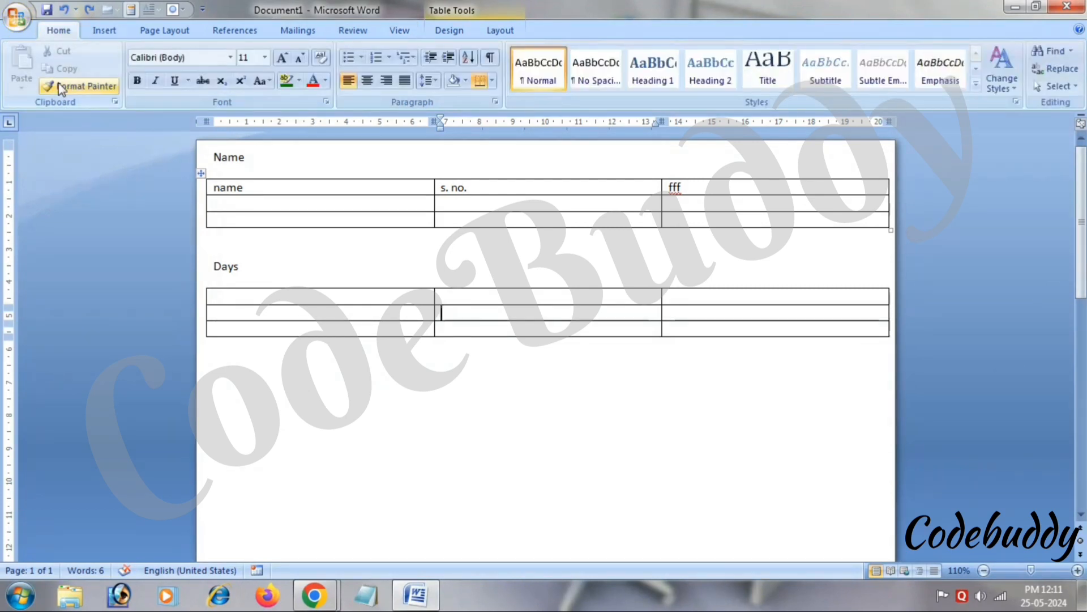
{"action": "left_click", "coordinate": [515, 31]}
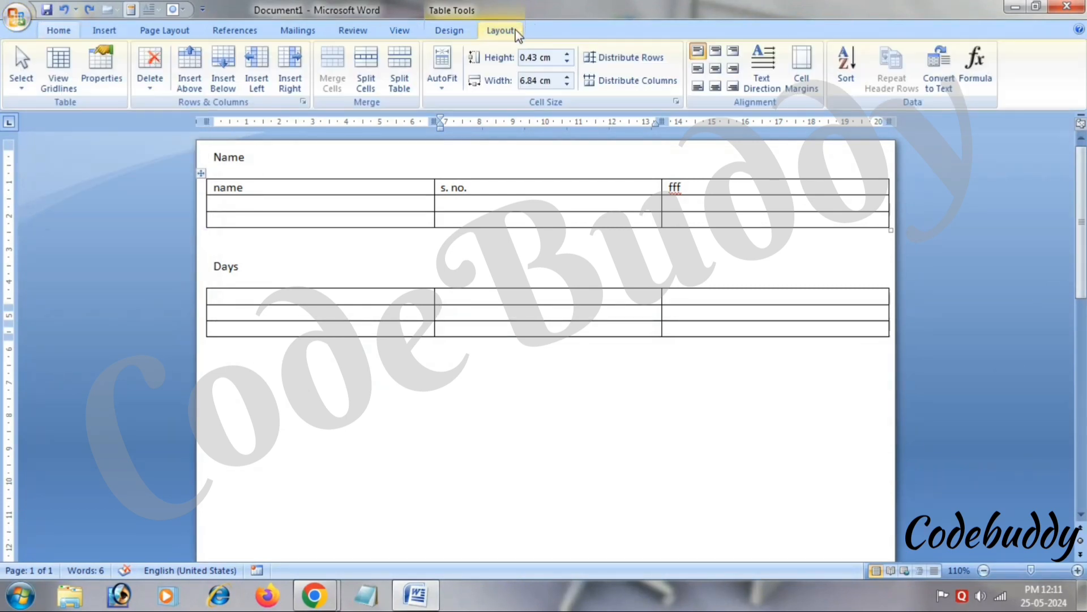
{"action": "left_click", "coordinate": [401, 28]}
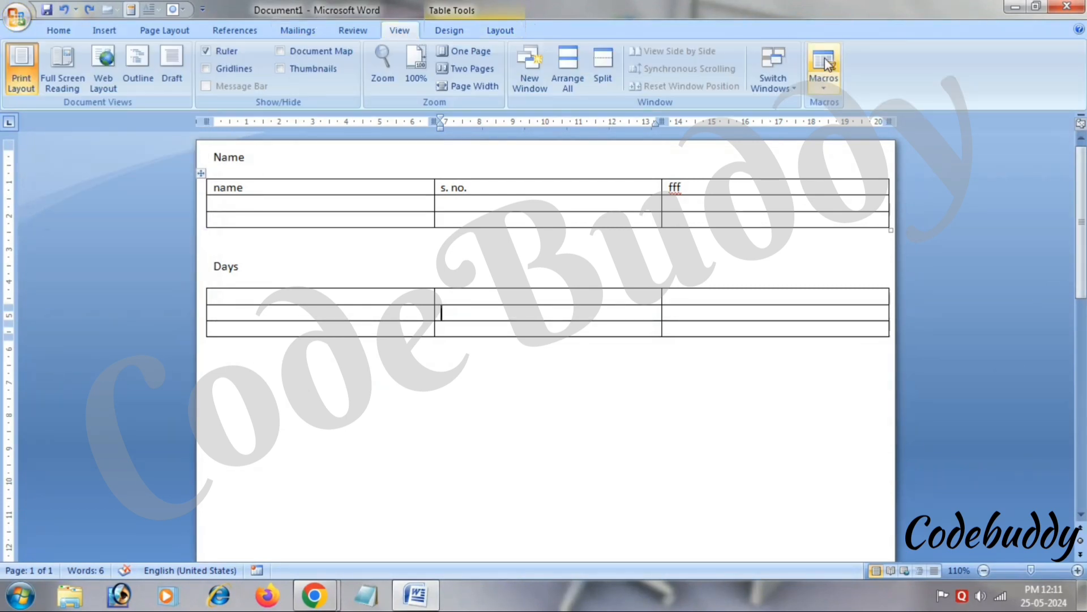